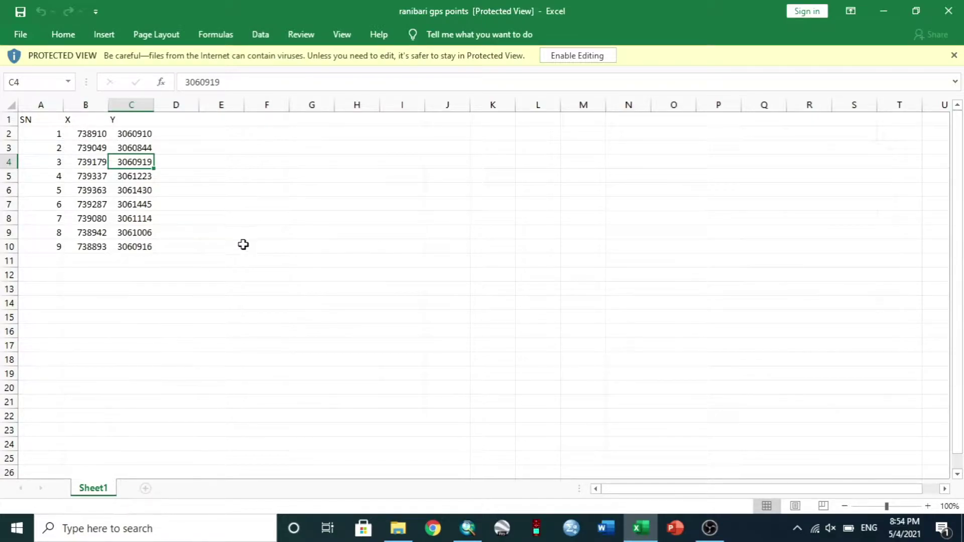
Close the ranibari gps points workbook and start with a blank map in ArcMap
{"action": "left_click", "coordinate": [948, 14]}
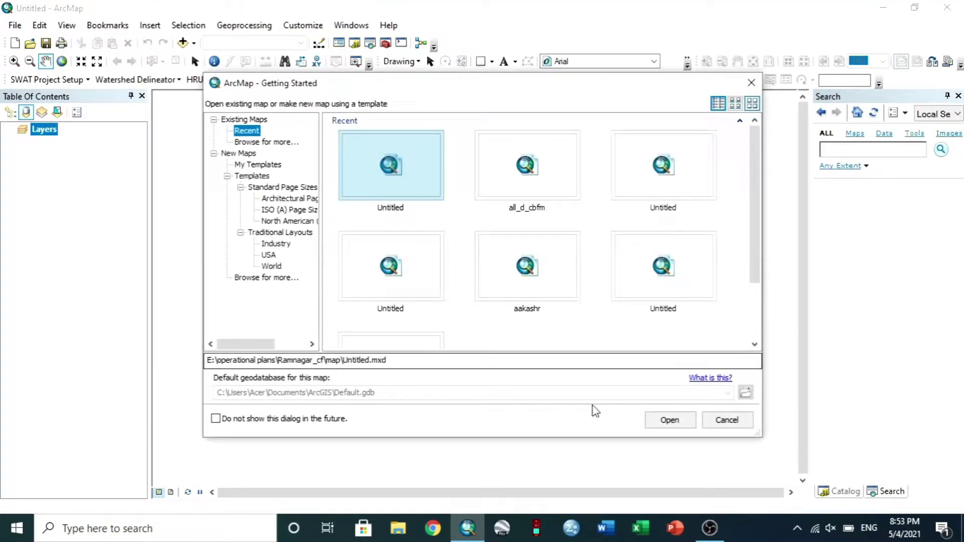
{"action": "left_click", "coordinate": [718, 421]}
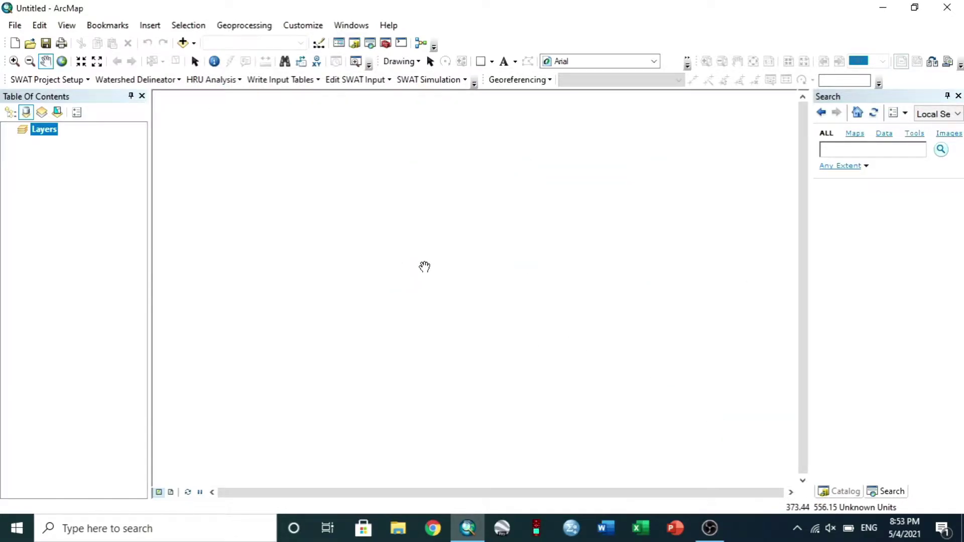
Add the Nepal_GAPANAPA_Wards_744.shp shapefile from E:\nepal_details\Final GAPANAPA to the map
{"action": "left_click", "coordinate": [183, 44]}
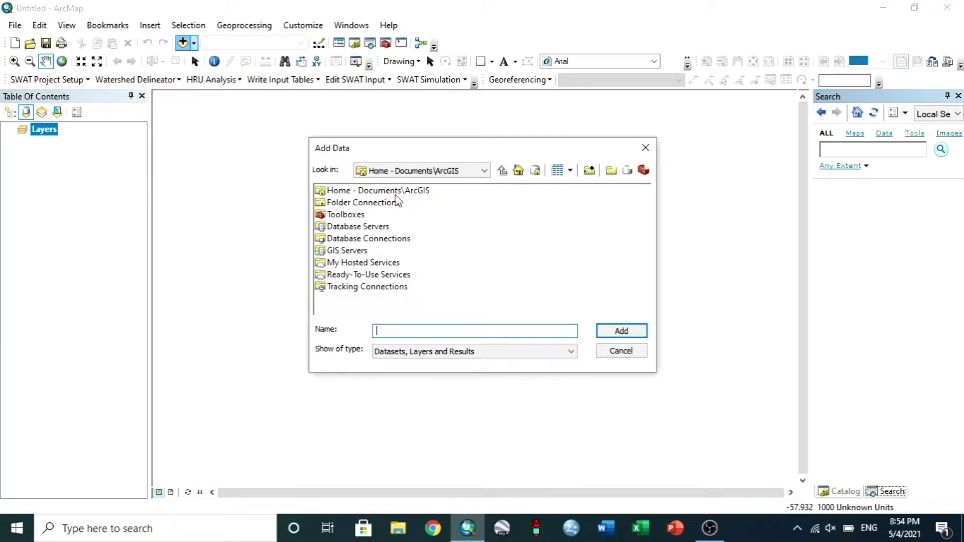
{"action": "left_click", "coordinate": [484, 171]}
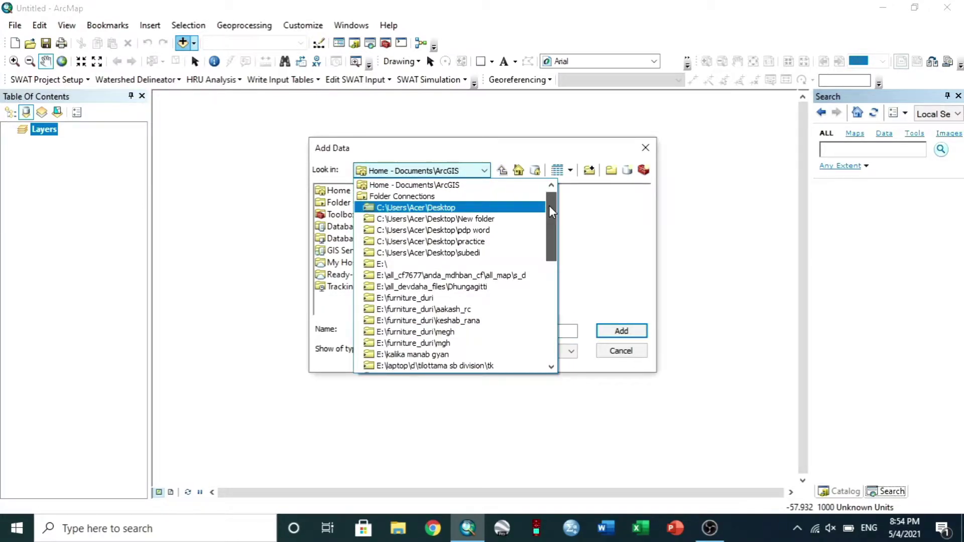
{"action": "left_click_drag", "start_coordinate": [550, 206], "coordinate": [552, 243]}
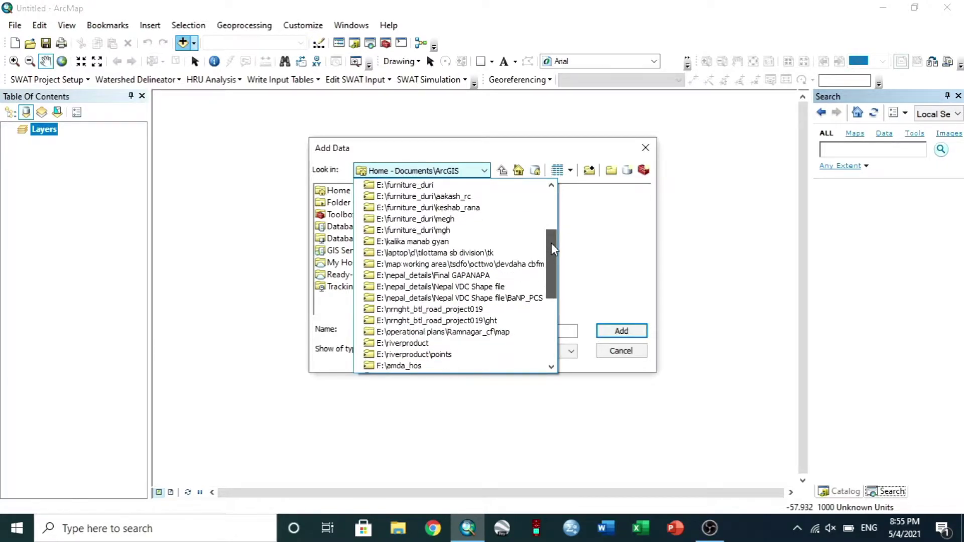
{"action": "left_click", "coordinate": [502, 280]}
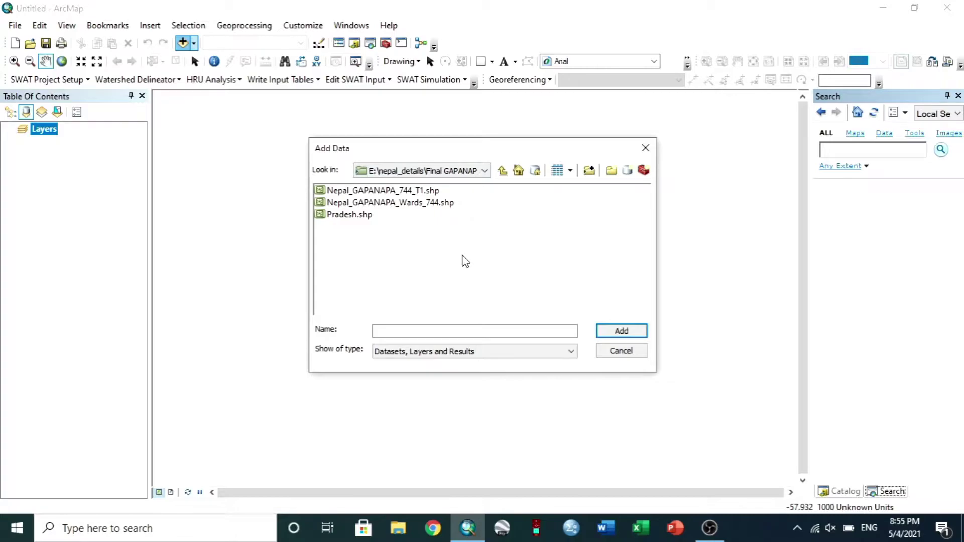
{"action": "left_click", "coordinate": [416, 203]}
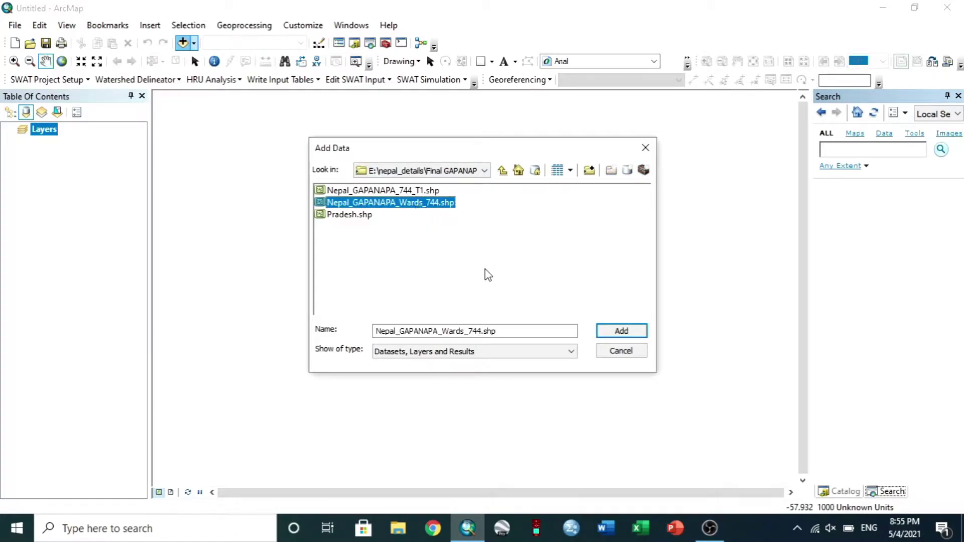
{"action": "left_click", "coordinate": [621, 331]}
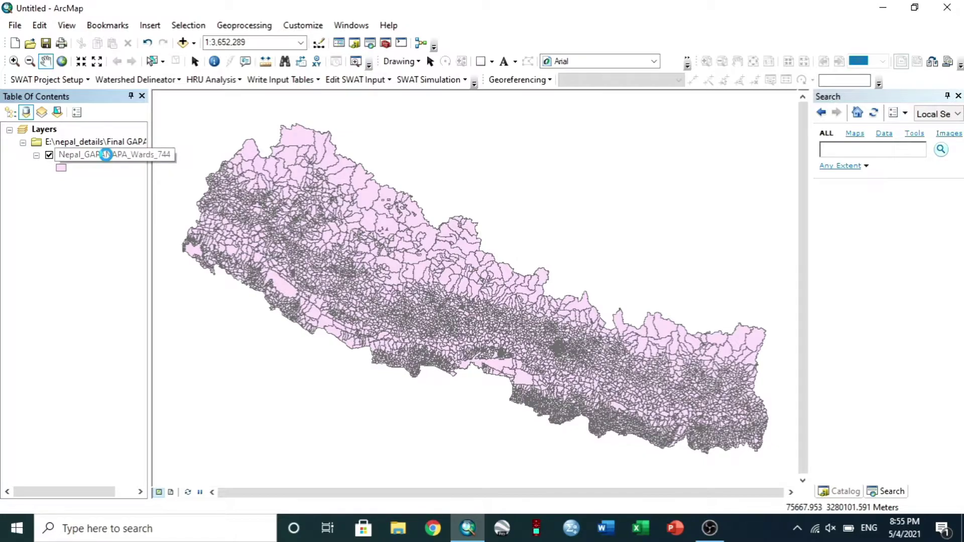
Open the wards layer's attribute table and sort it in ascending order by GaPa_NaPa
{"action": "right_click", "coordinate": [109, 160]}
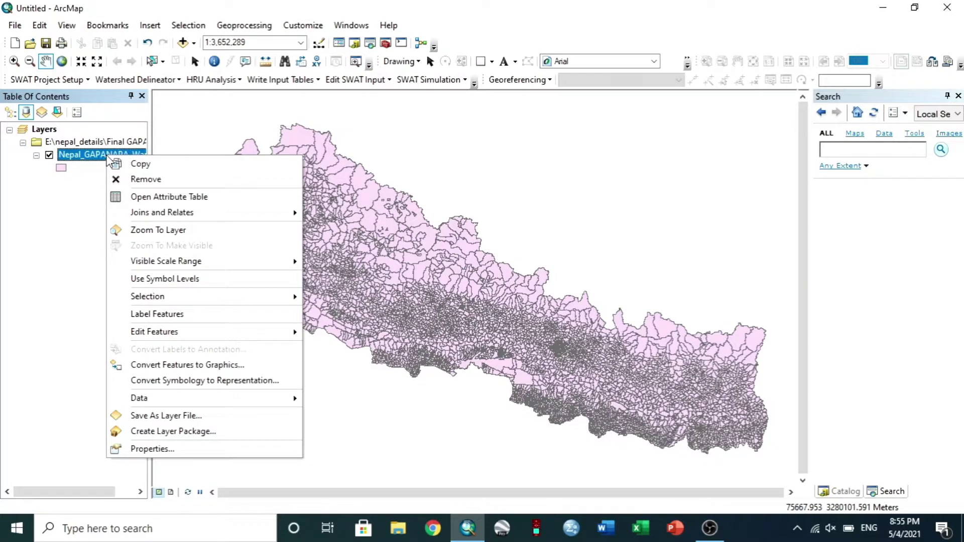
{"action": "left_click", "coordinate": [146, 196]}
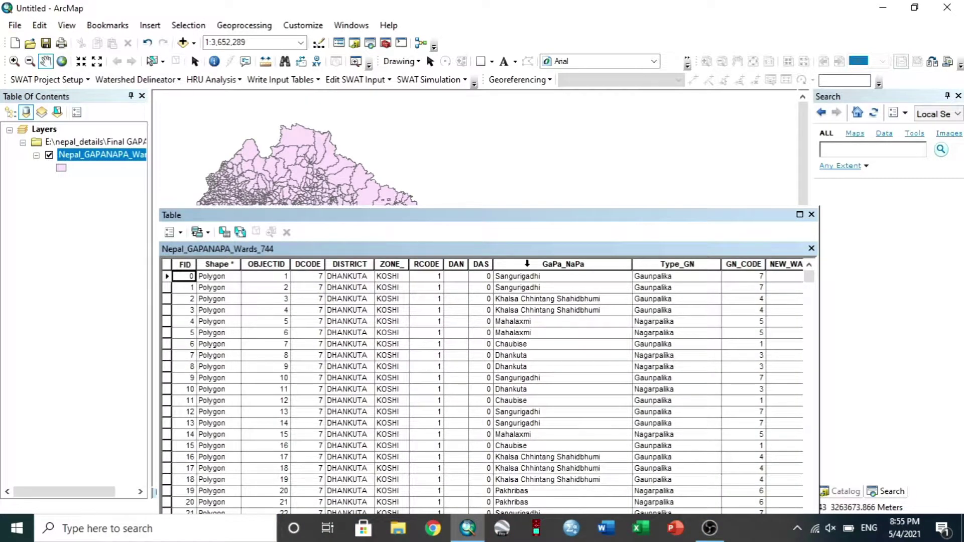
{"action": "left_click", "coordinate": [530, 264]}
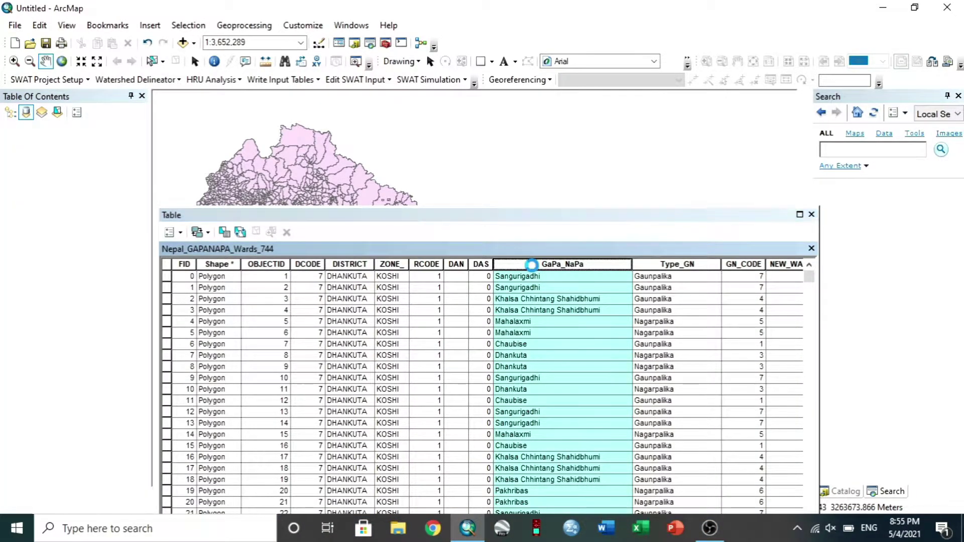
{"action": "right_click", "coordinate": [532, 265]}
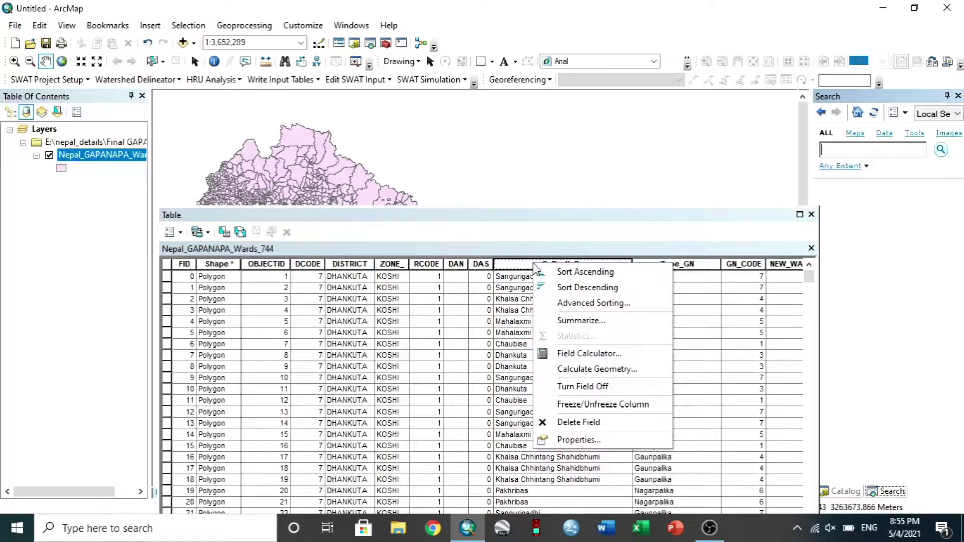
{"action": "left_click", "coordinate": [561, 273]}
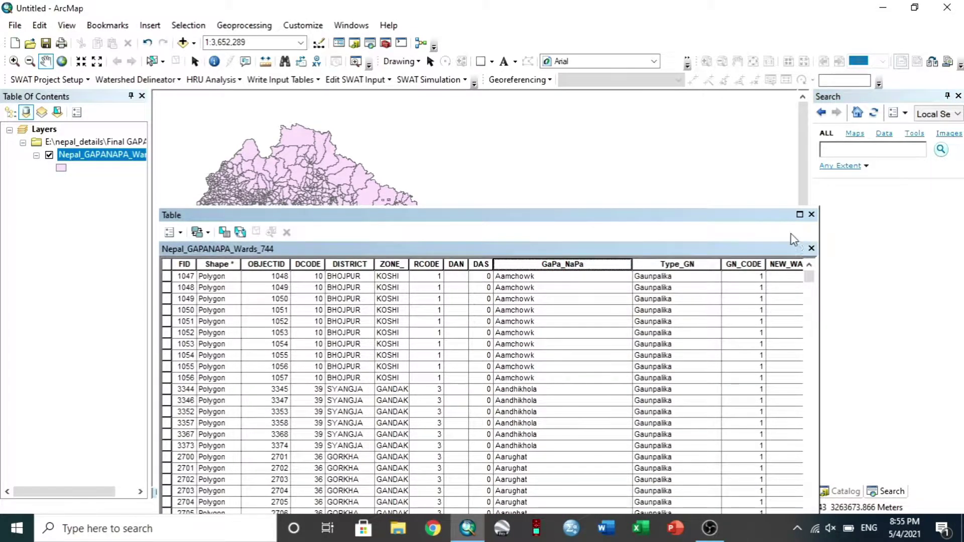
Select all the Butwal records in the wards attribute table and close the table
{"action": "left_click_drag", "start_coordinate": [813, 272], "coordinate": [814, 324]}
{"action": "left_click", "coordinate": [809, 264]}
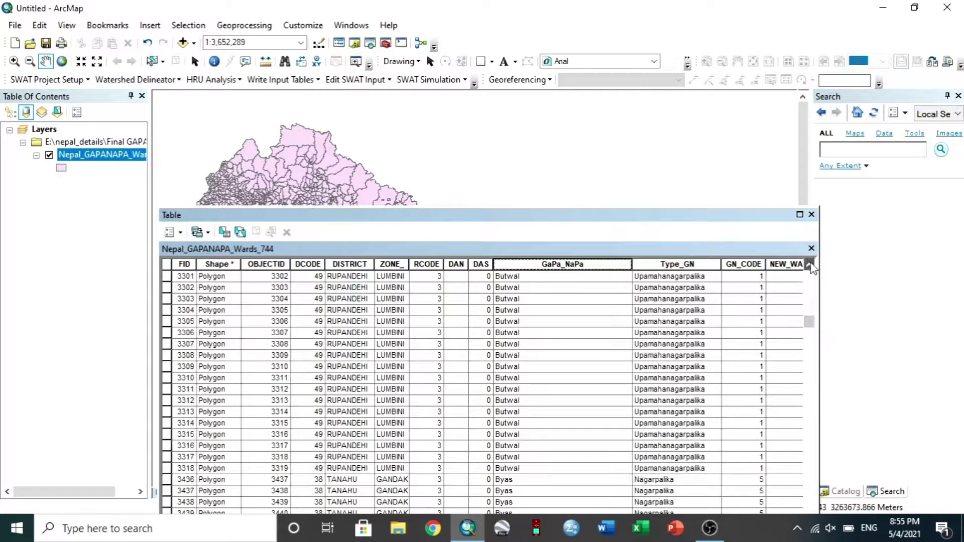
{"action": "double_click", "coordinate": [809, 264]}
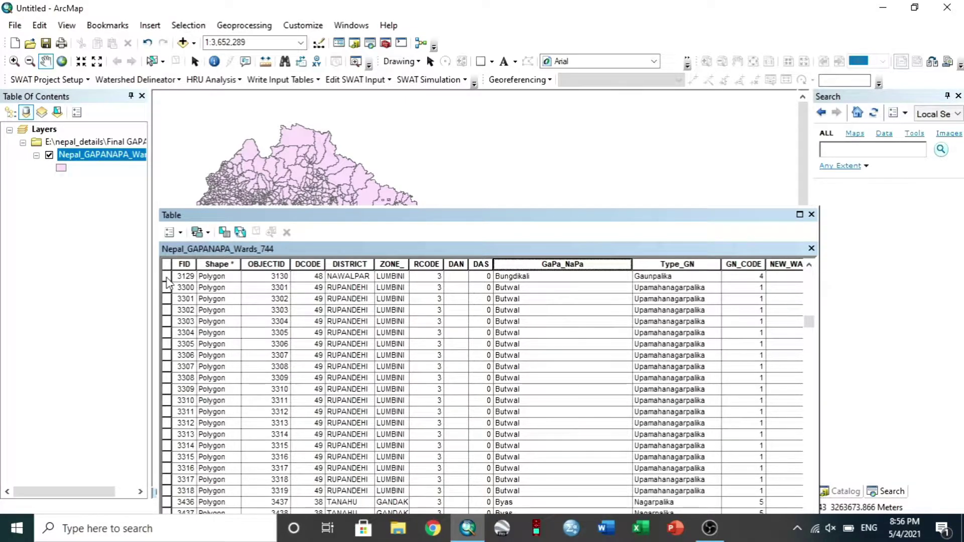
{"action": "left_click_drag", "start_coordinate": [168, 291], "coordinate": [181, 496]}
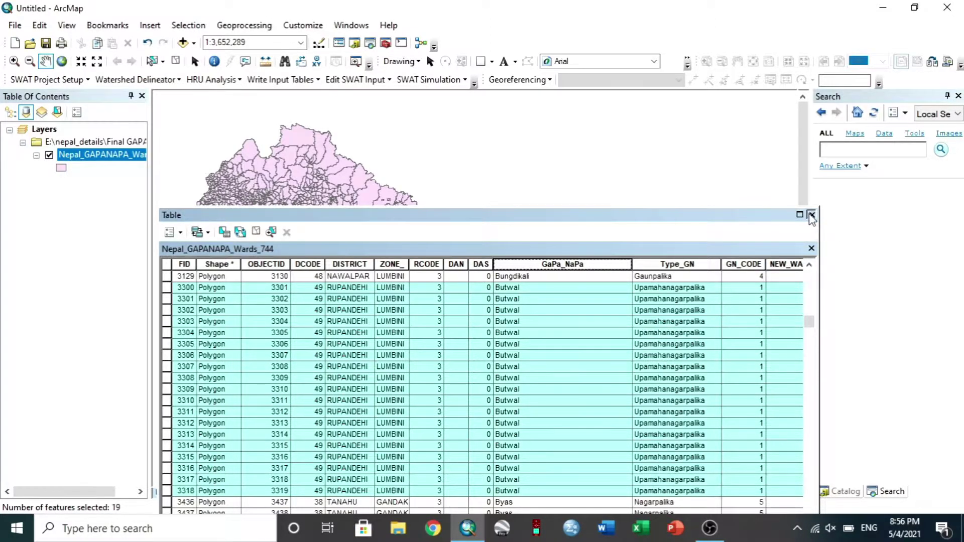
{"action": "left_click", "coordinate": [811, 216]}
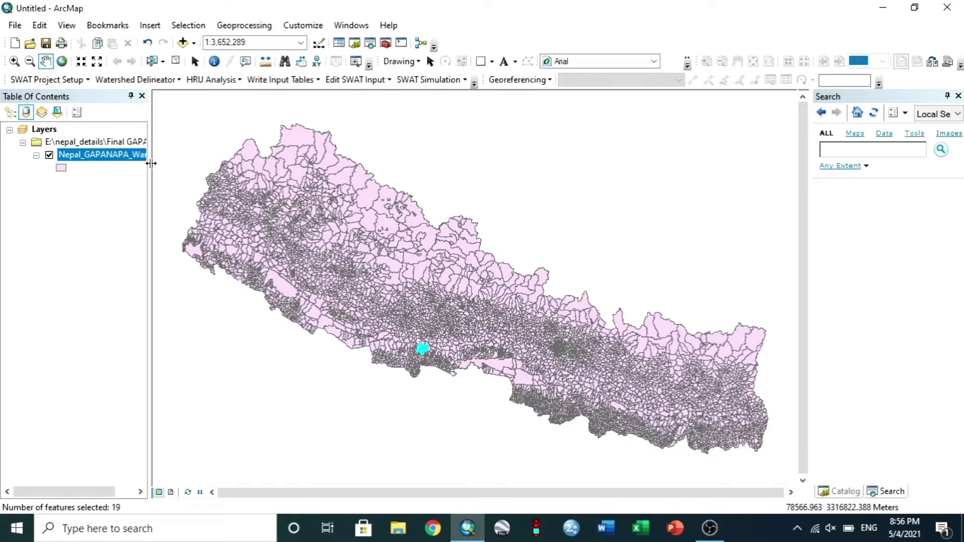
Begin exporting the selected Butwal wards, choosing the existing GIS project folder on the Desktop as the output location
{"action": "right_click", "coordinate": [118, 159]}
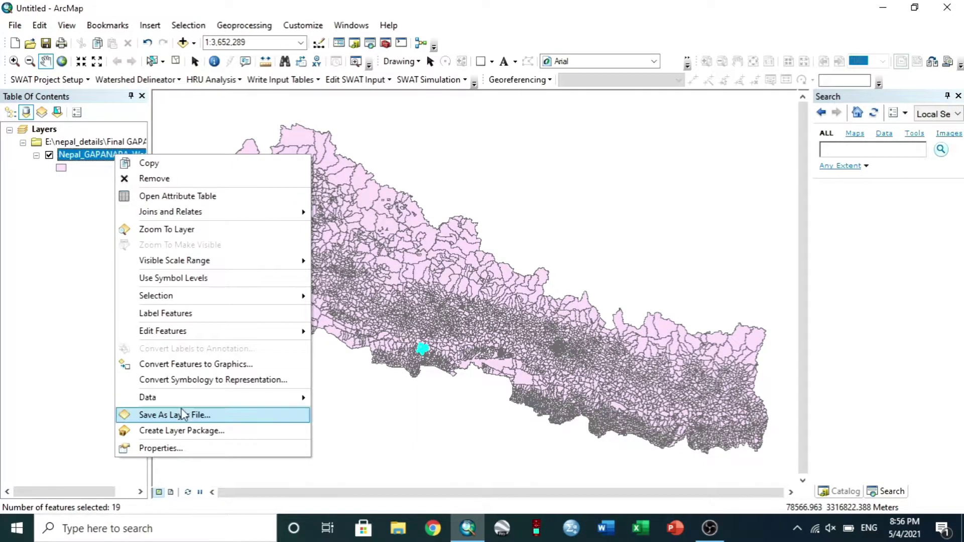
{"action": "mouse_move", "coordinate": [178, 399]}
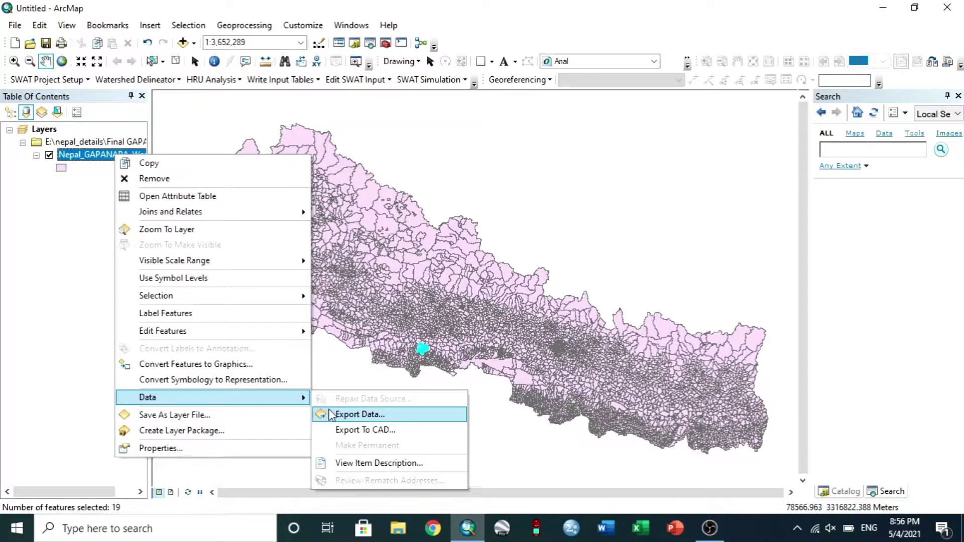
{"action": "left_click", "coordinate": [359, 415]}
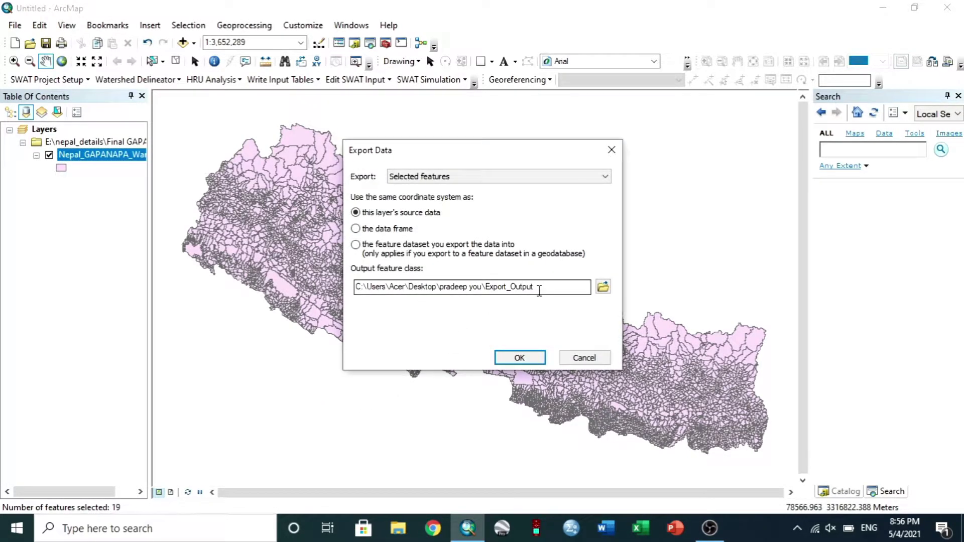
{"action": "left_click", "coordinate": [602, 286]}
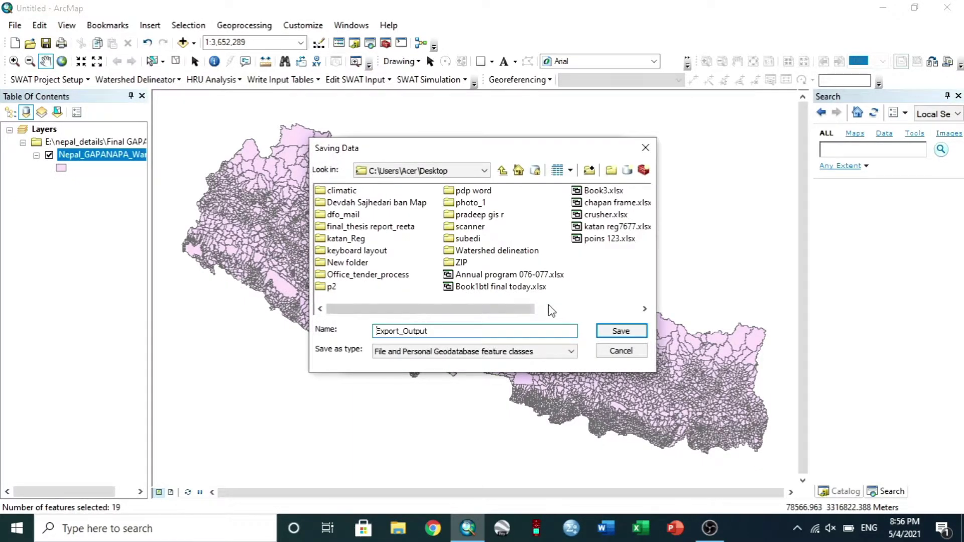
{"action": "left_click", "coordinate": [485, 171]}
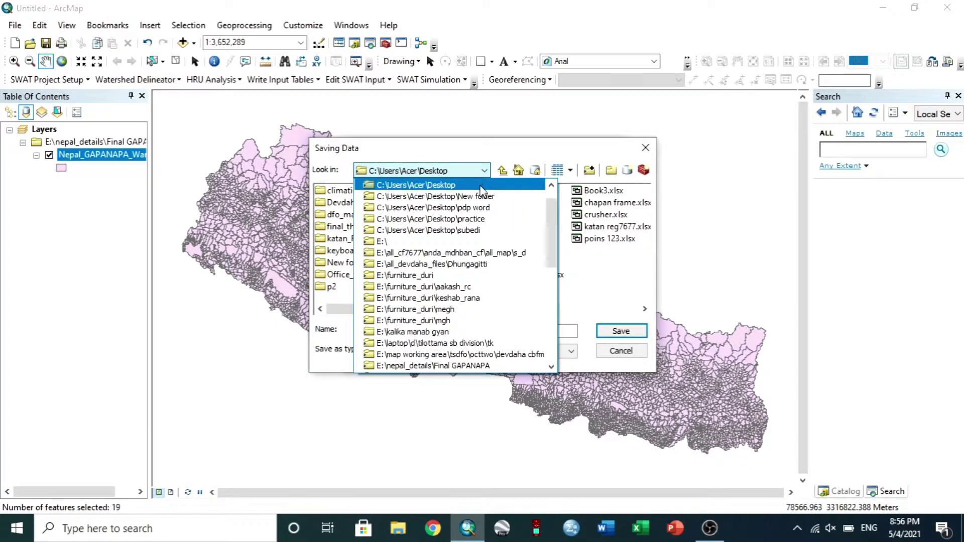
{"action": "left_click", "coordinate": [480, 185]}
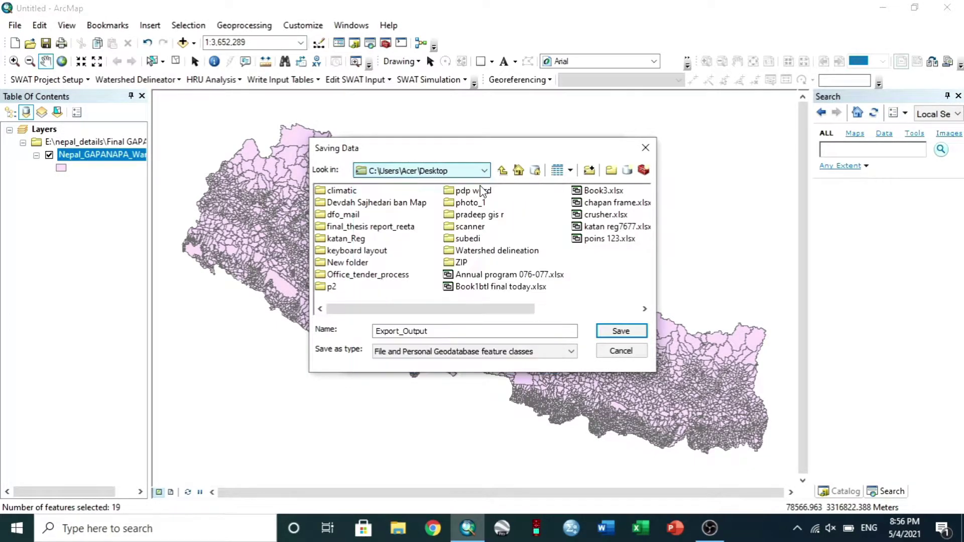
{"action": "left_click", "coordinate": [479, 215]}
{"action": "double_click", "coordinate": [480, 216]}
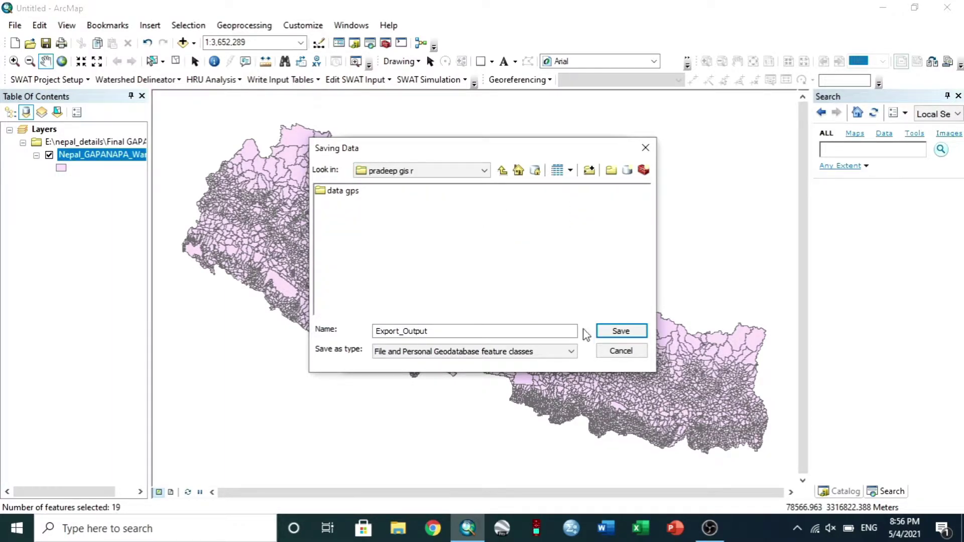
Export the selected wards as a shapefile named Export_Output.shp and add it to the map as a layer
{"action": "left_click", "coordinate": [573, 352]}
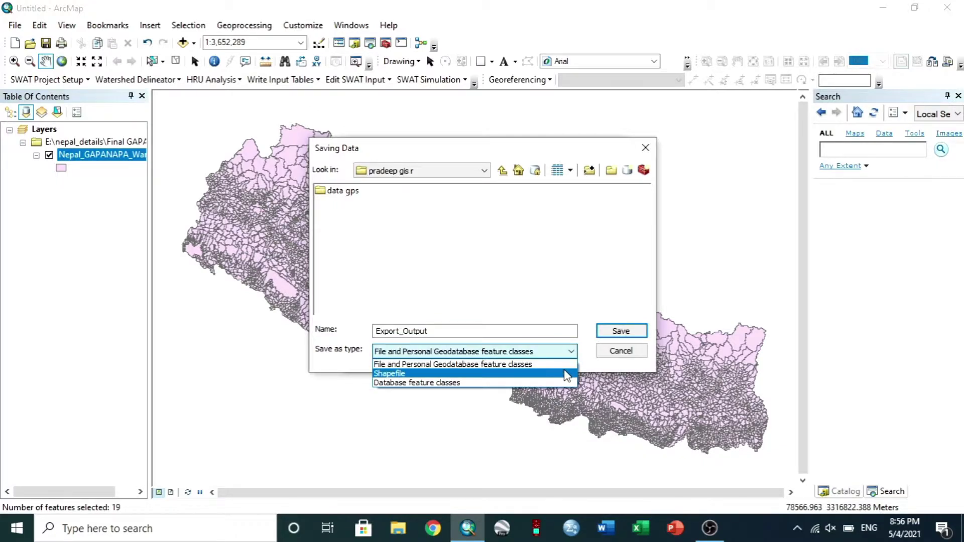
{"action": "left_click", "coordinate": [567, 374]}
{"action": "left_click", "coordinate": [619, 331]}
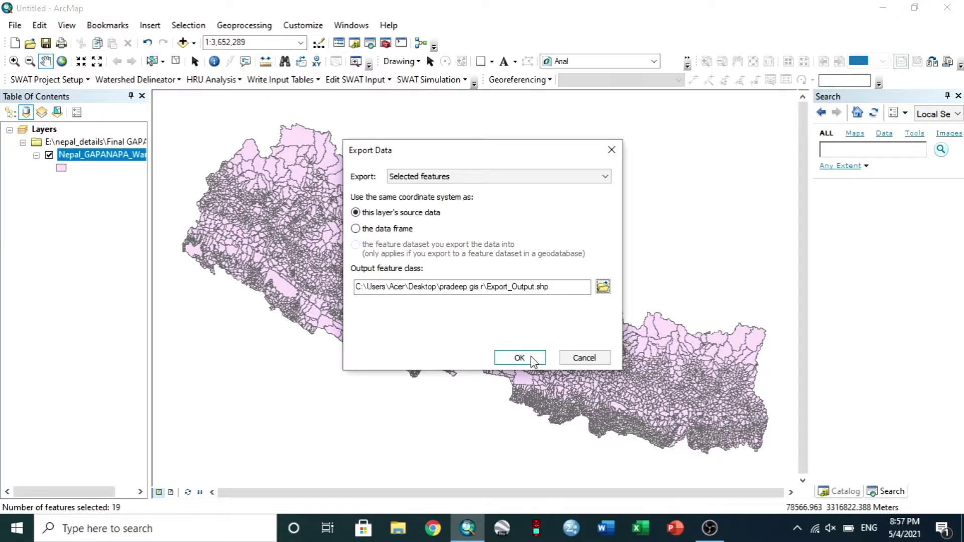
{"action": "left_click", "coordinate": [520, 358]}
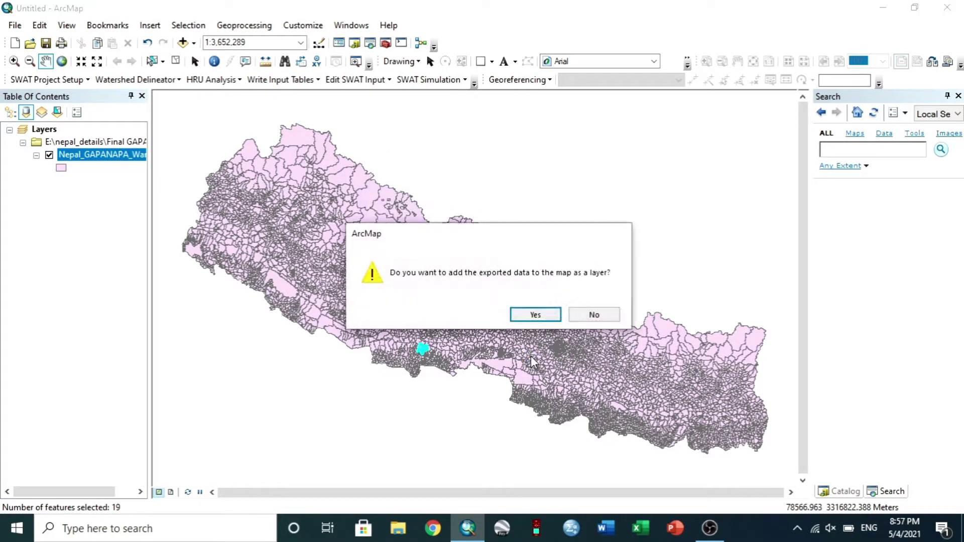
{"action": "left_click", "coordinate": [522, 317]}
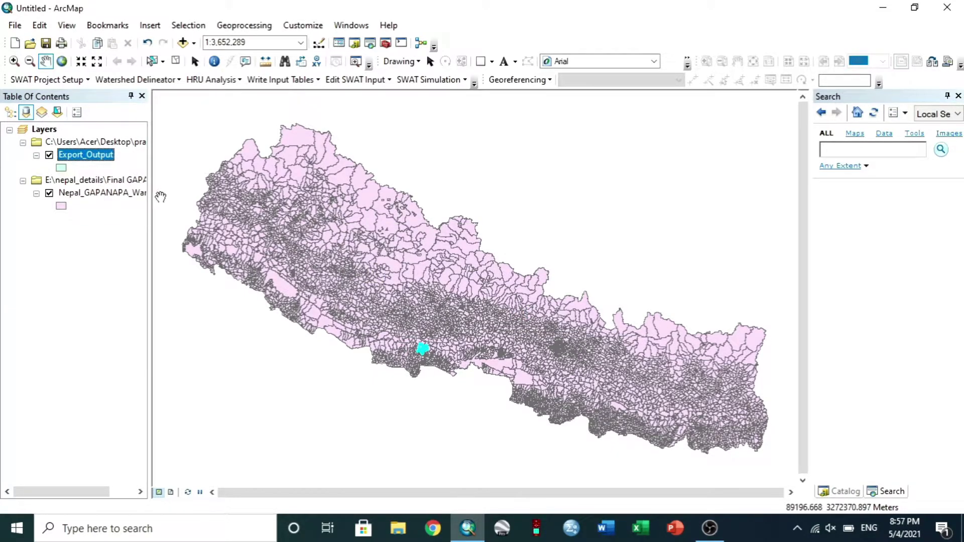
Remove the nationwide wards data from the map and rename the exported layer Butwal
{"action": "right_click", "coordinate": [112, 184]}
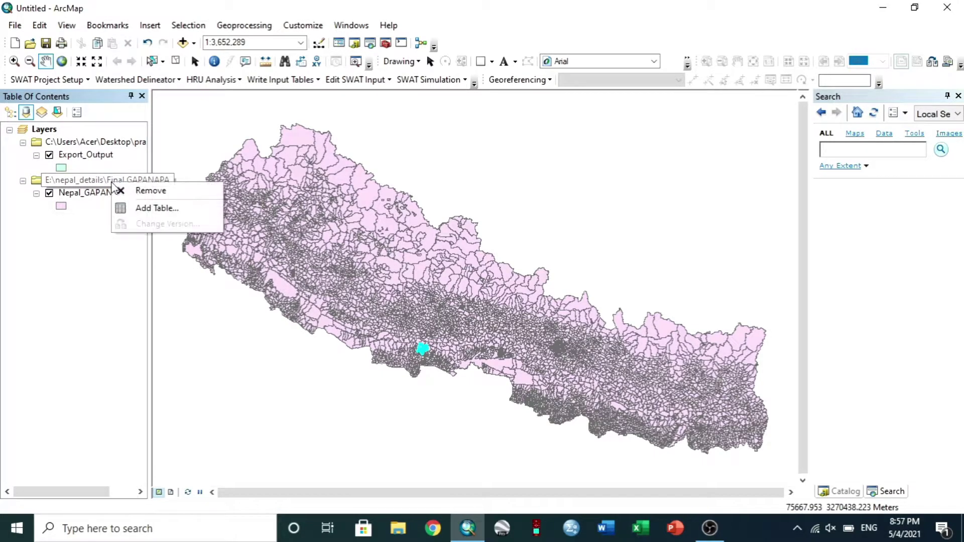
{"action": "left_click", "coordinate": [132, 190]}
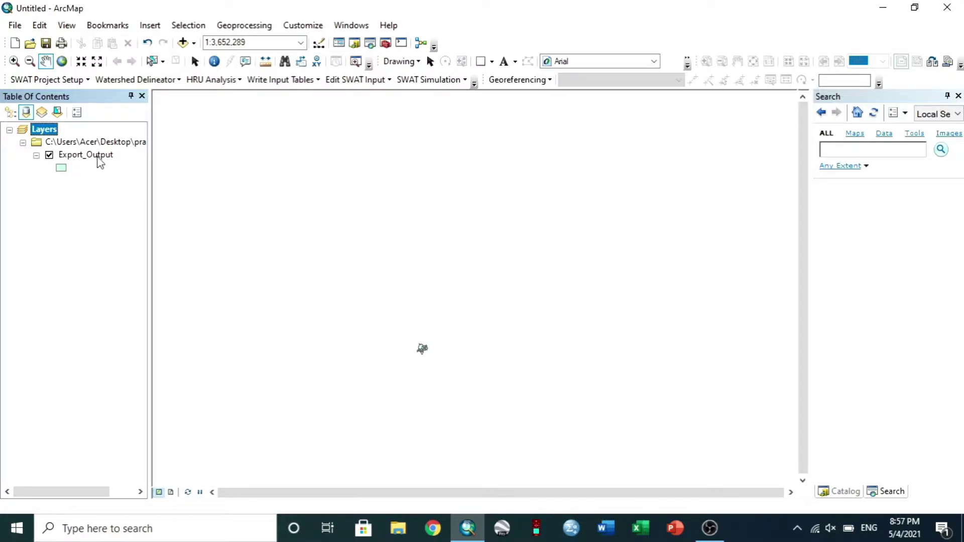
{"action": "left_click", "coordinate": [98, 157]}
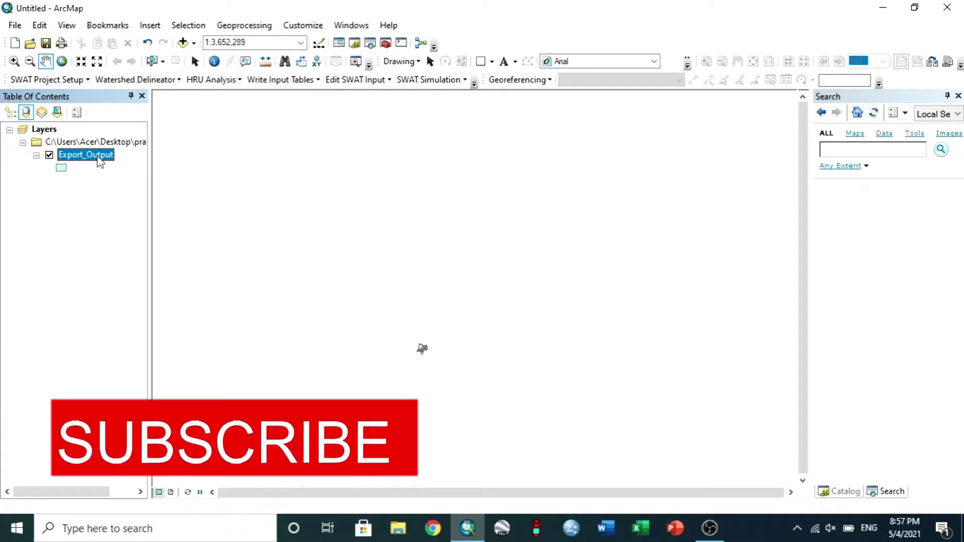
{"action": "left_click", "coordinate": [92, 154]}
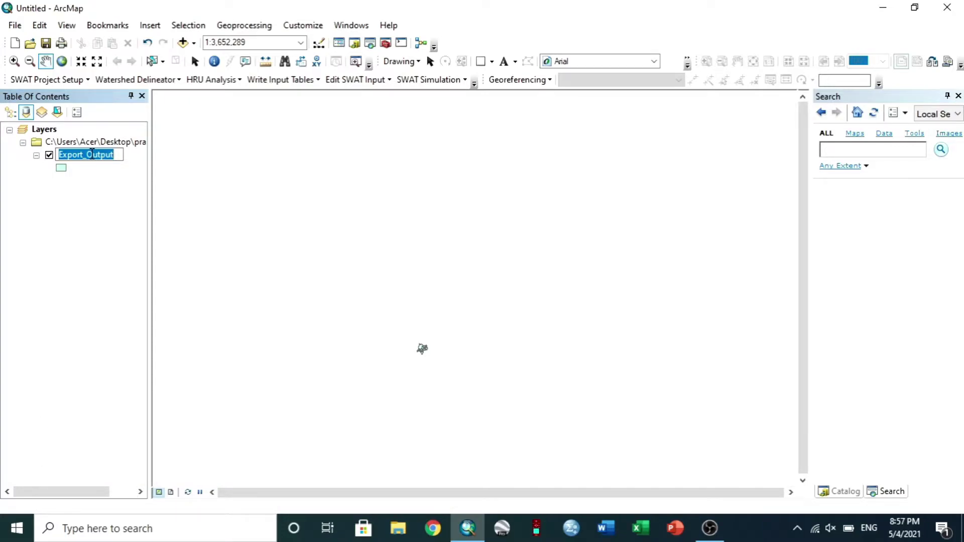
{"action": "key", "text": "BackSpace"}
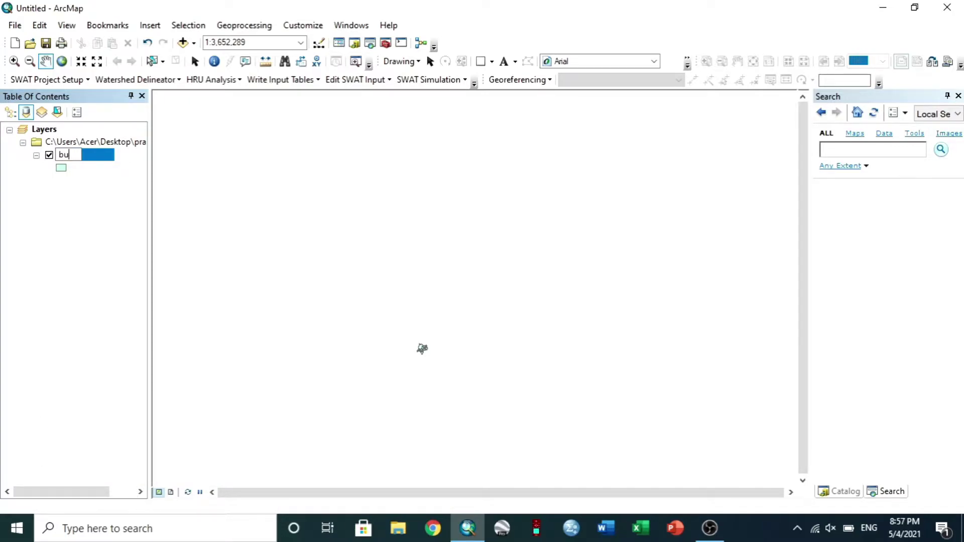
{"action": "type", "text": "butwal"}
{"action": "key", "text": "Return"}
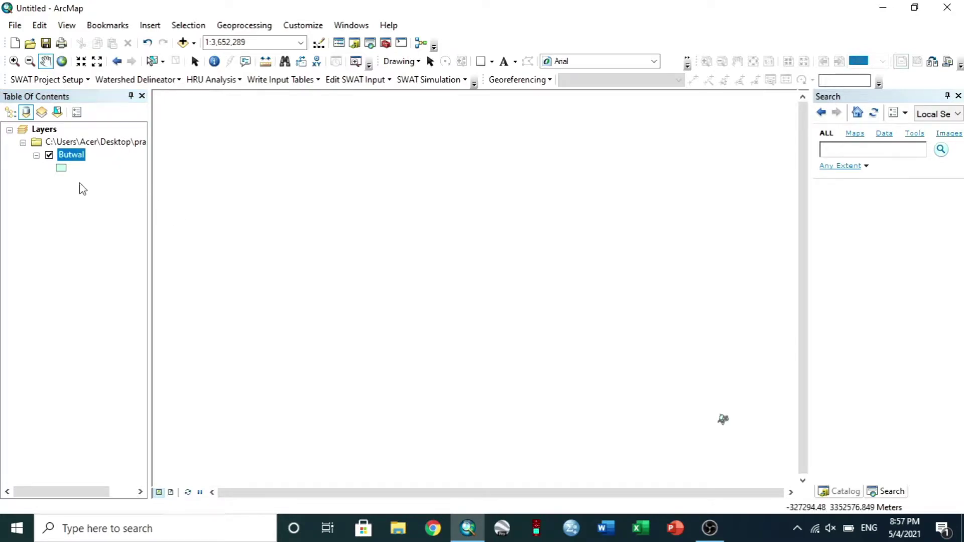
Select the record for ward 19 in the Butwal layer's attribute table and close the table
{"action": "right_click", "coordinate": [66, 154]}
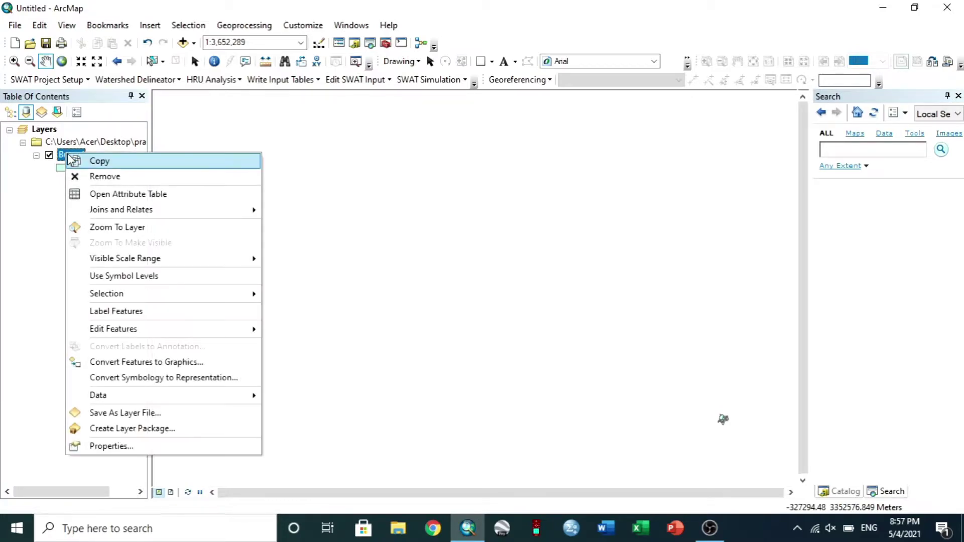
{"action": "mouse_move", "coordinate": [117, 300]}
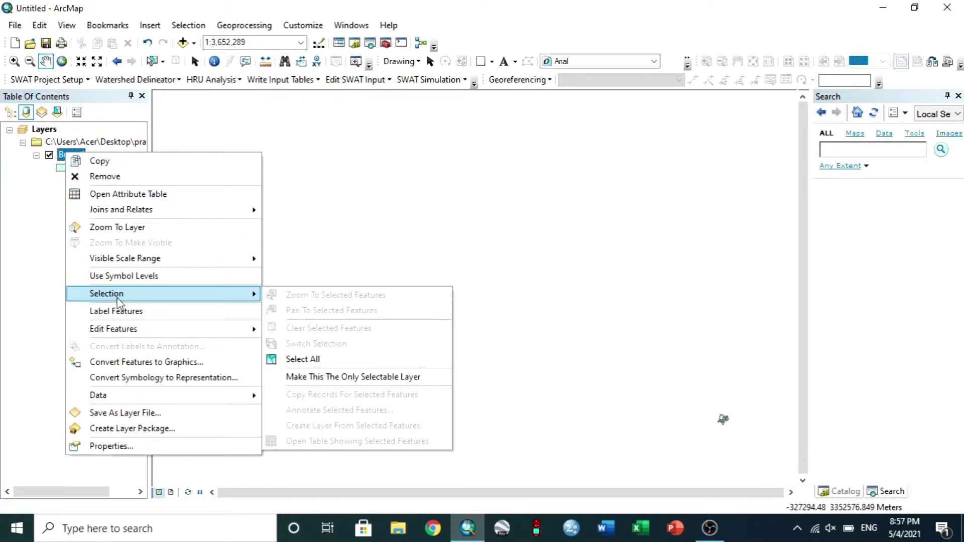
{"action": "left_click", "coordinate": [119, 228]}
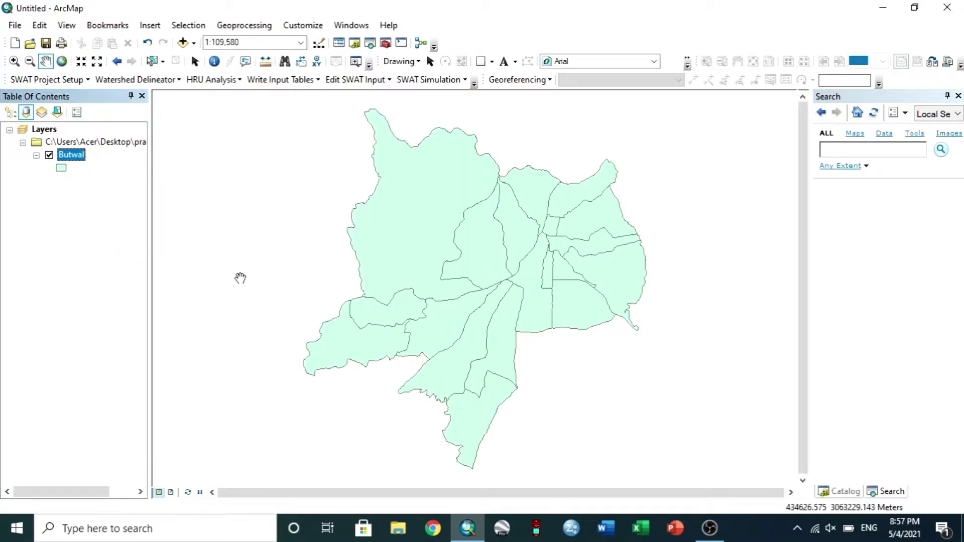
{"action": "right_click", "coordinate": [75, 160]}
{"action": "left_click", "coordinate": [108, 196]}
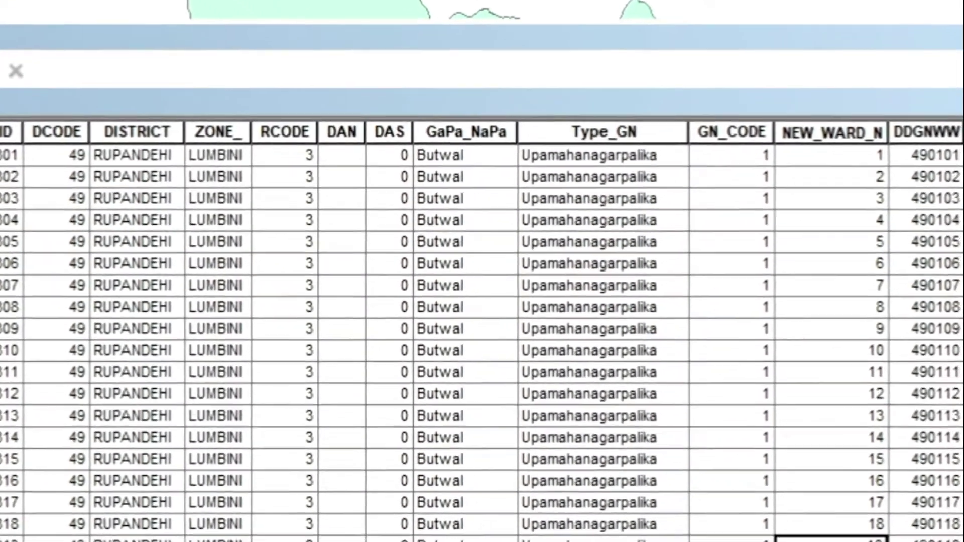
{"action": "left_click", "coordinate": [713, 480]}
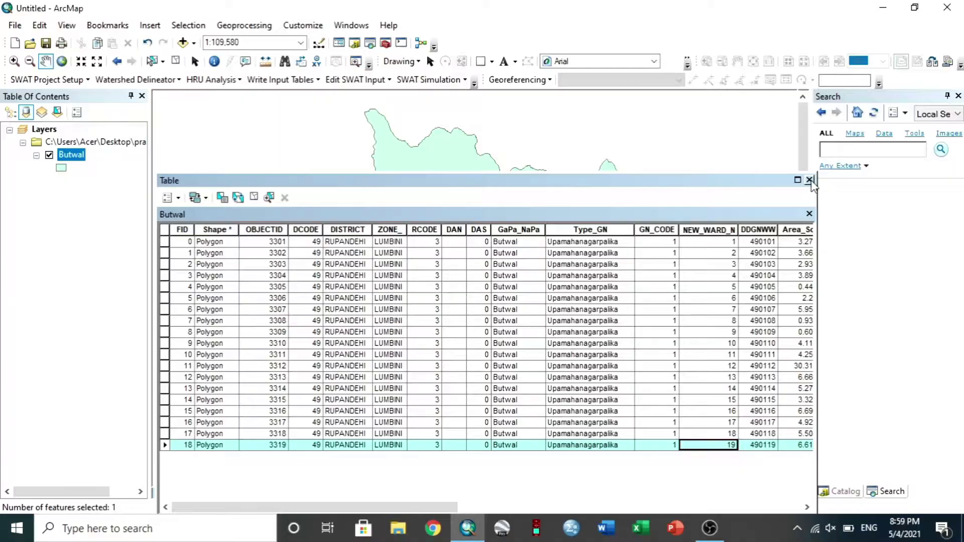
{"action": "left_click", "coordinate": [809, 181]}
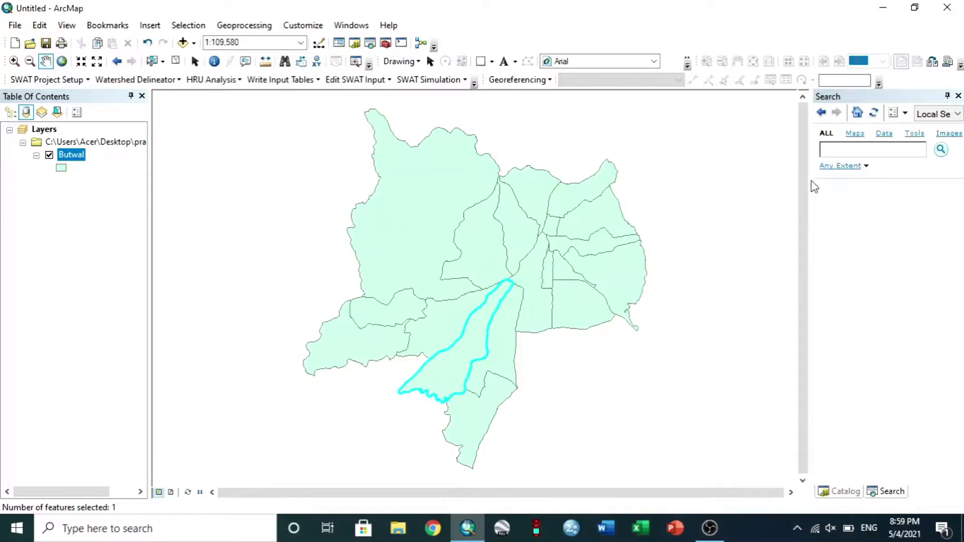
Export the selected Butwal ward as a shapefile named Export_Output_2.shp and add it to the map as a layer
{"action": "right_click", "coordinate": [72, 160]}
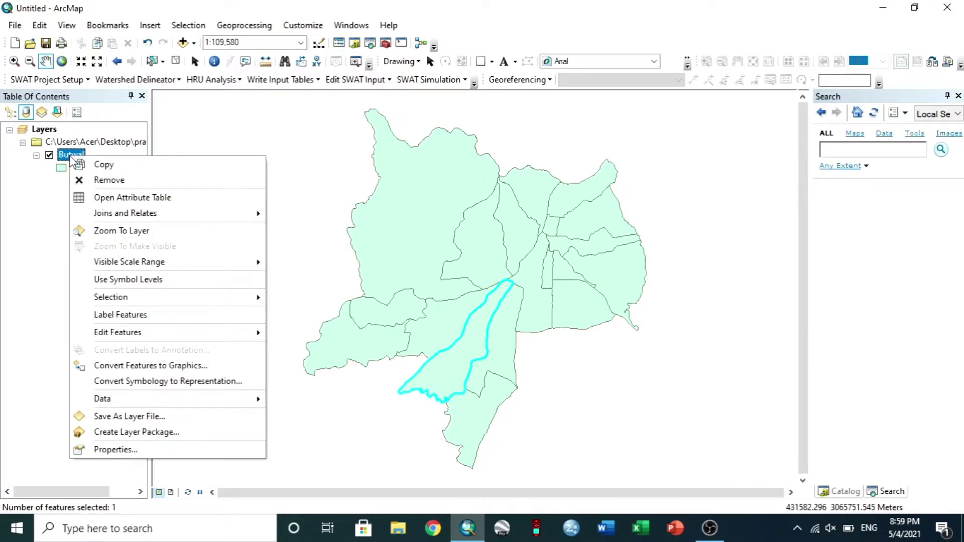
{"action": "mouse_move", "coordinate": [159, 400]}
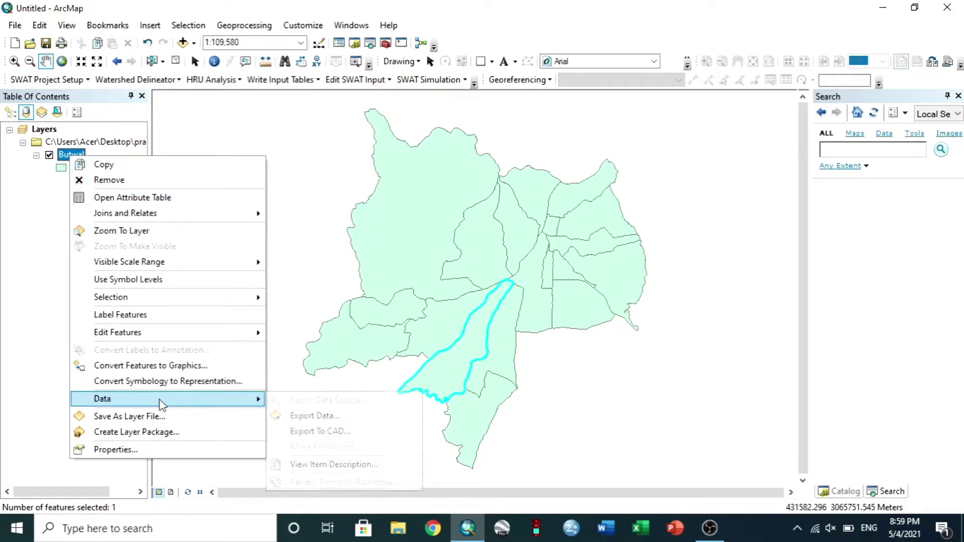
{"action": "left_click", "coordinate": [300, 416]}
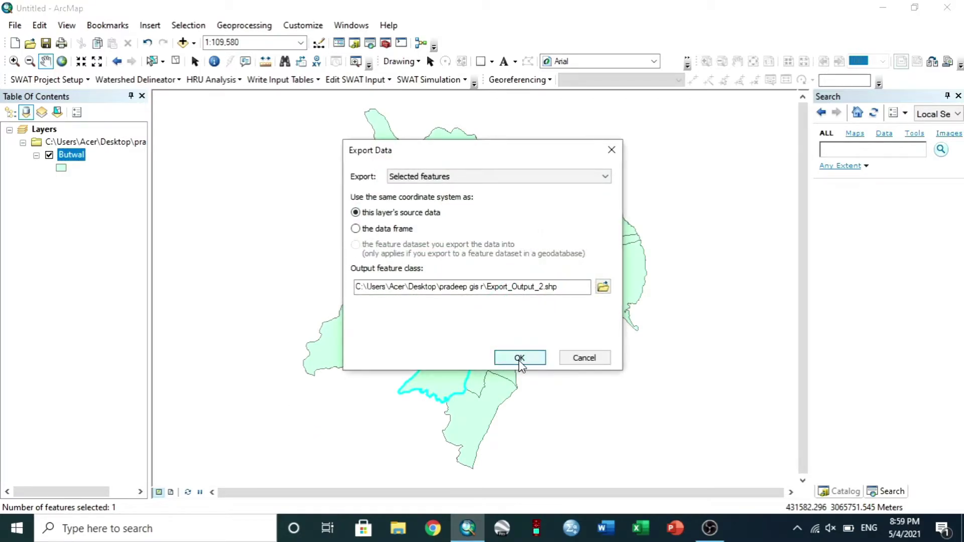
{"action": "left_click", "coordinate": [519, 358]}
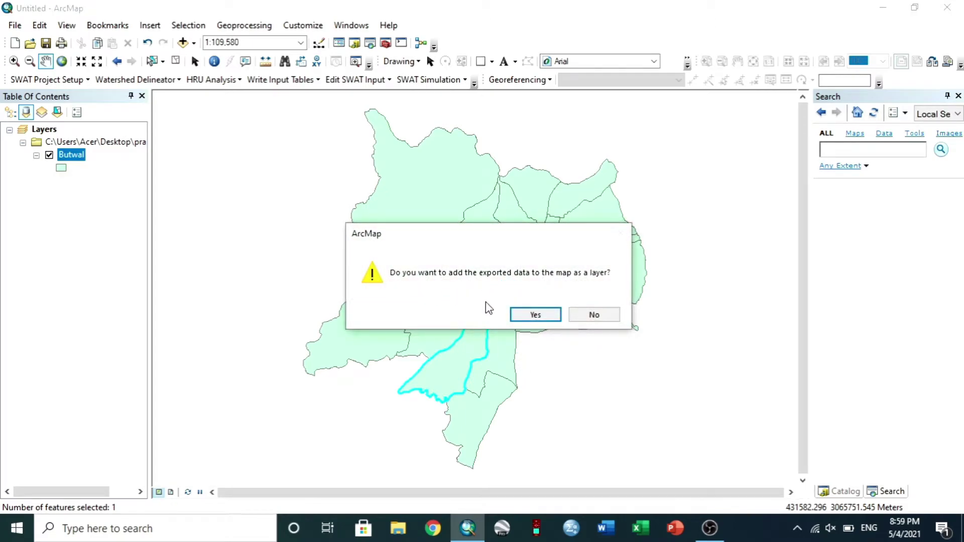
{"action": "left_click", "coordinate": [523, 314]}
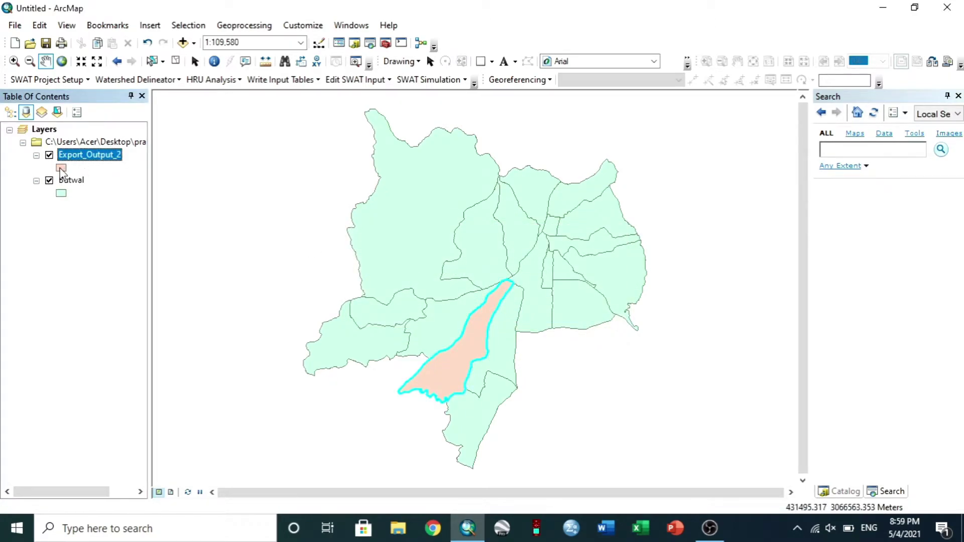
Change the Butwal layer's symbol to the light blue Lake fill and the Export_Output_2 layer's symbol to the yellow Sun fill
{"action": "double_click", "coordinate": [61, 194]}
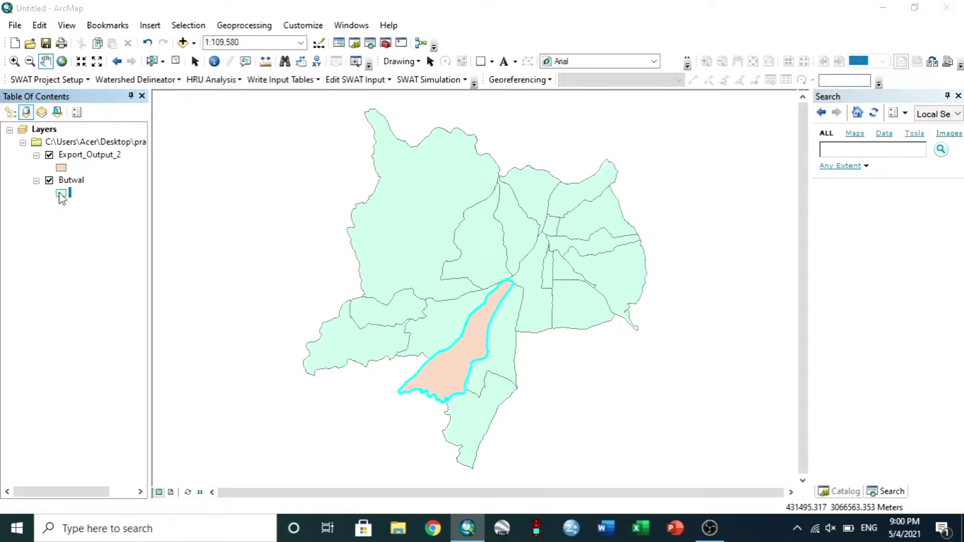
{"action": "left_click", "coordinate": [633, 220]}
{"action": "left_click", "coordinate": [796, 433]}
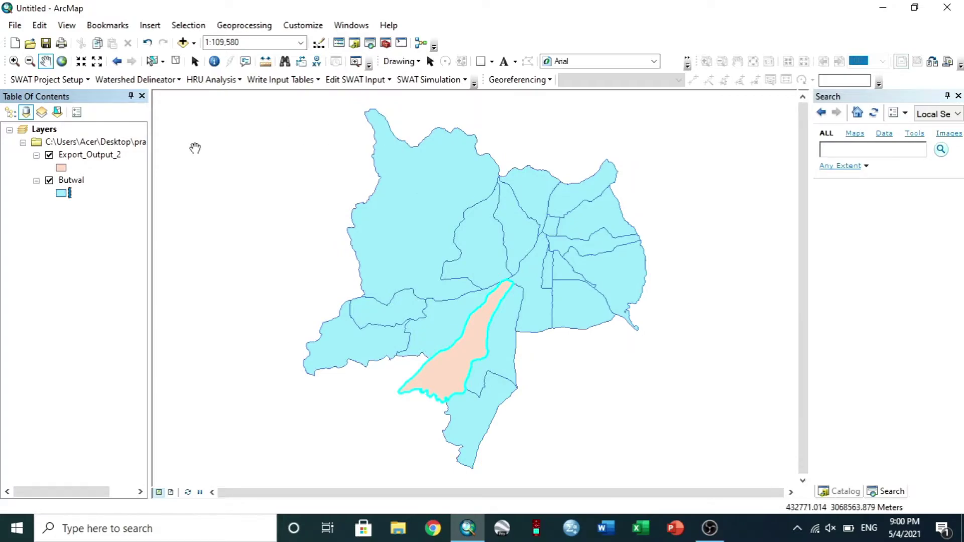
{"action": "double_click", "coordinate": [61, 169]}
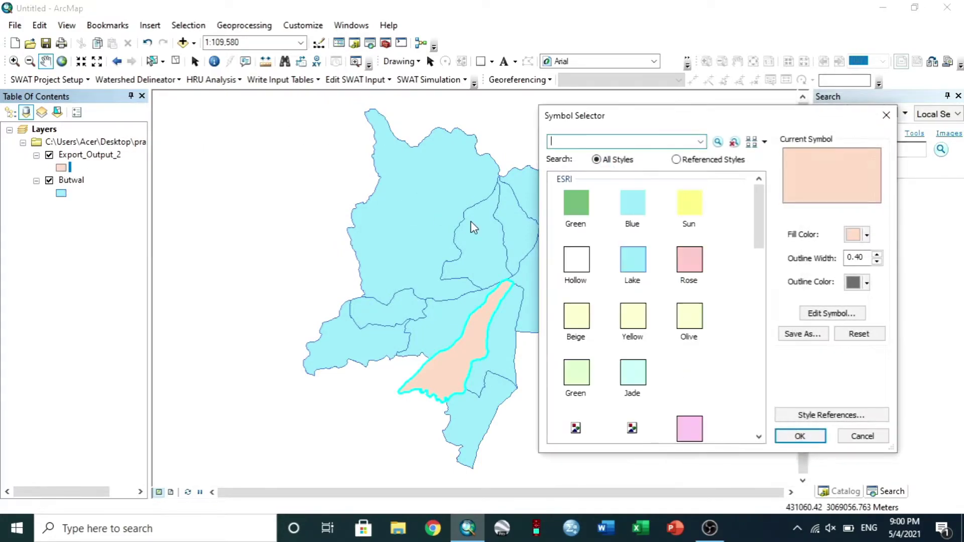
{"action": "left_click", "coordinate": [698, 203]}
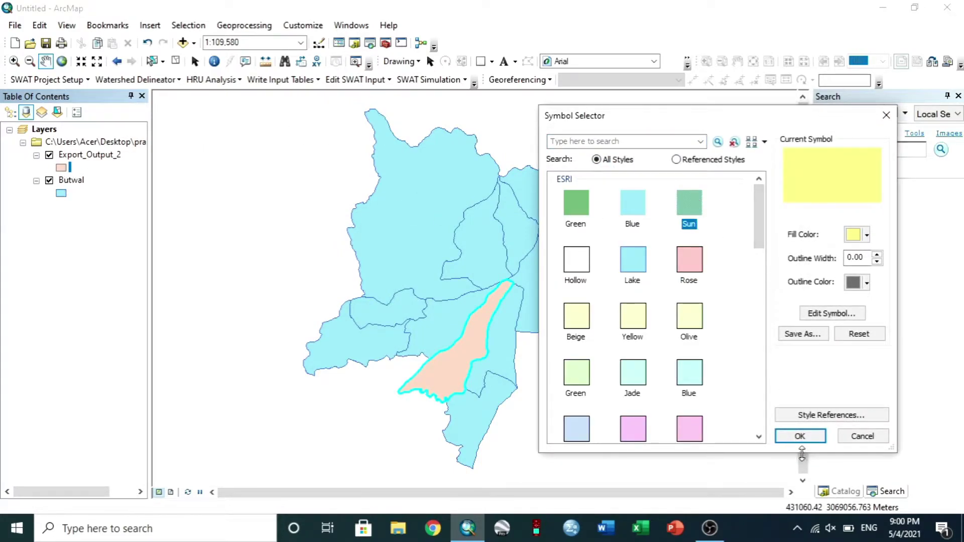
{"action": "left_click", "coordinate": [799, 437]}
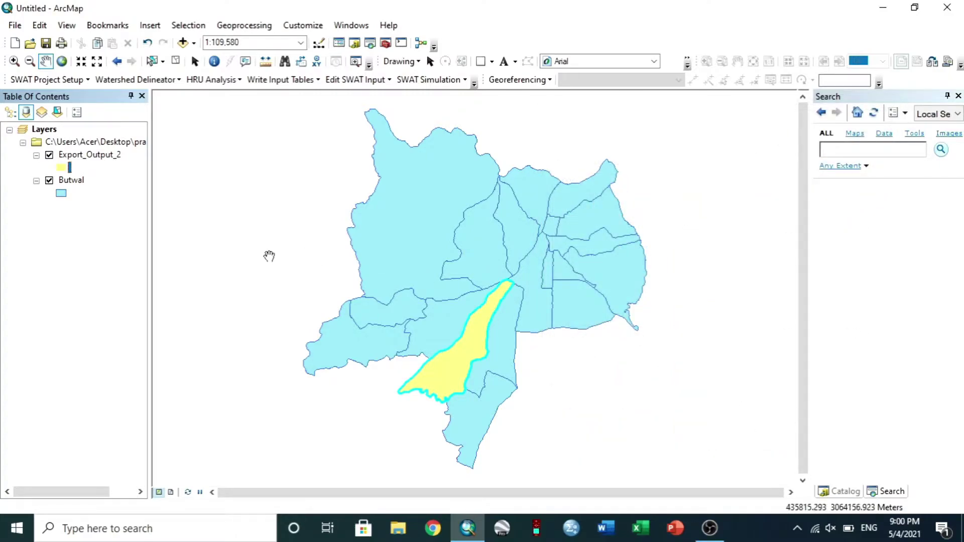
Rename the Export_Output_2 layer Butwal-19 and turn off the display of both Butwal layers
{"action": "left_click", "coordinate": [78, 158]}
{"action": "left_click", "coordinate": [78, 157]}
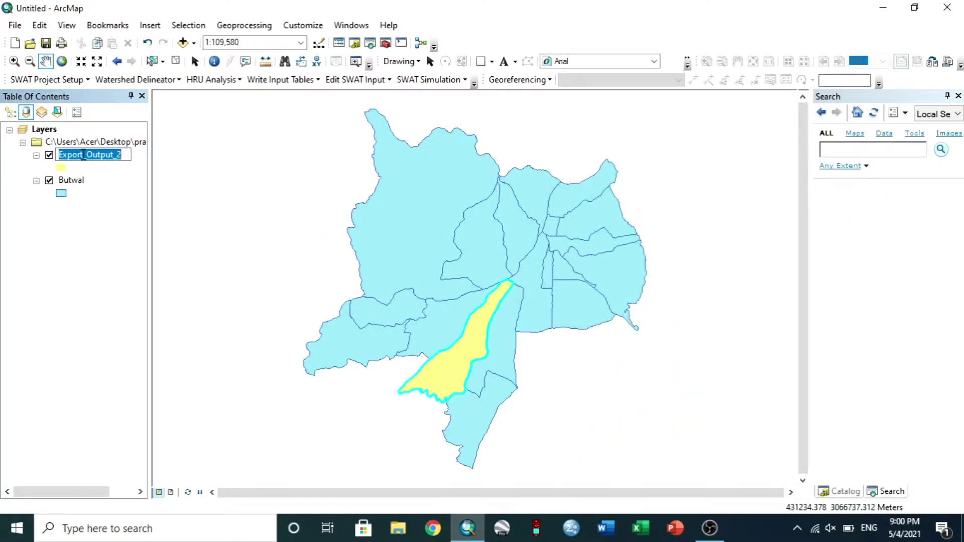
{"action": "type", "text": "Butwal 1"}
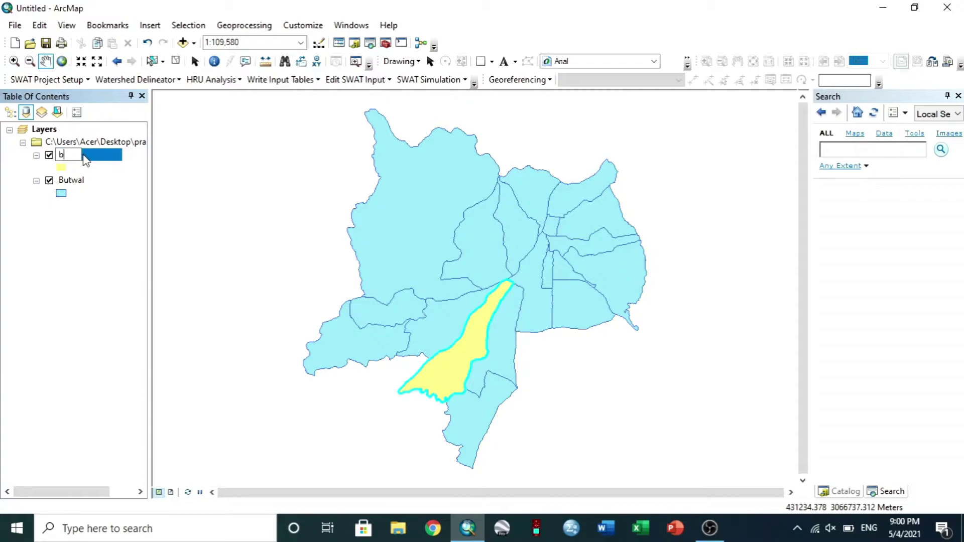
{"action": "type", "text": "9"}
{"action": "left_click", "coordinate": [87, 211]}
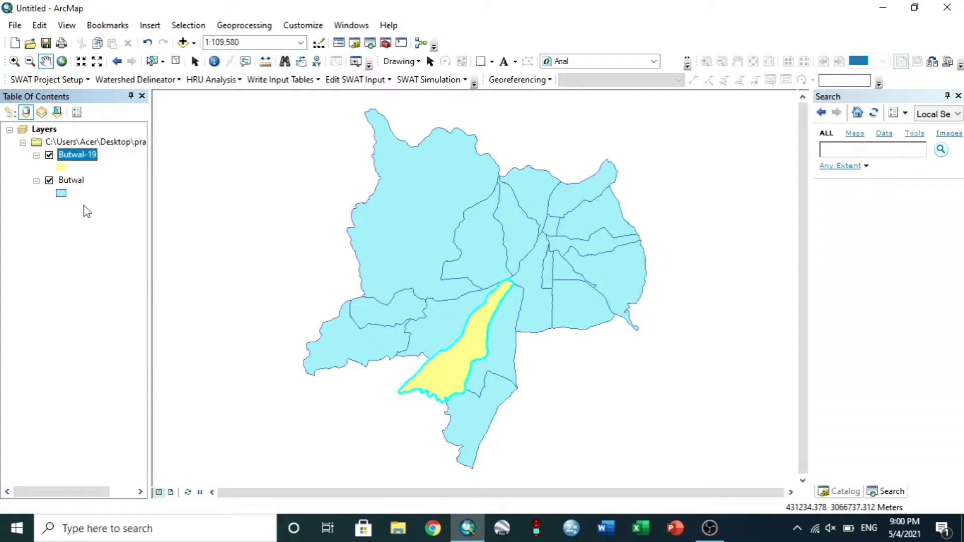
{"action": "left_click", "coordinate": [49, 180]}
{"action": "left_click", "coordinate": [50, 155]}
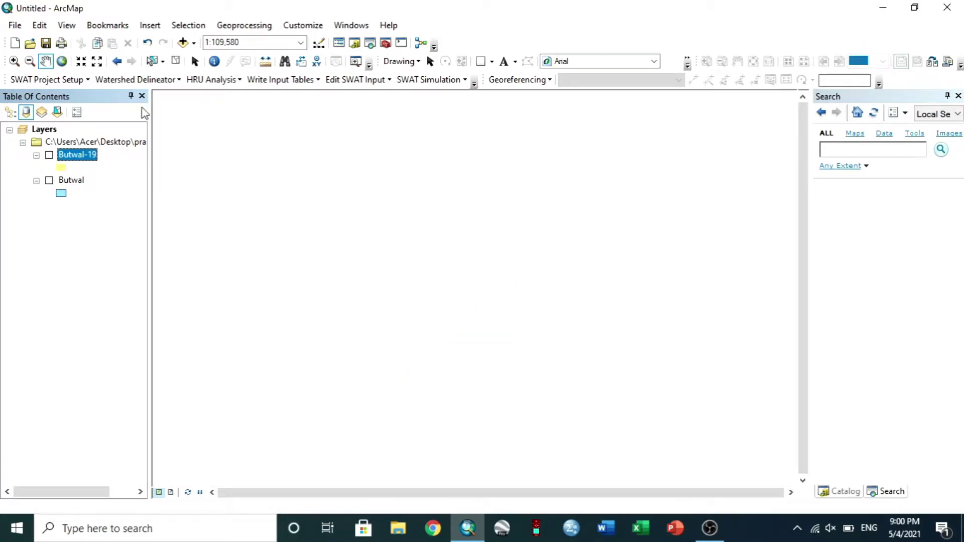
Add Sheet1$ of ranibari gps points.xlsx to the map from the data gps folder inside the Desktop GIS project folder
{"action": "left_click", "coordinate": [184, 45]}
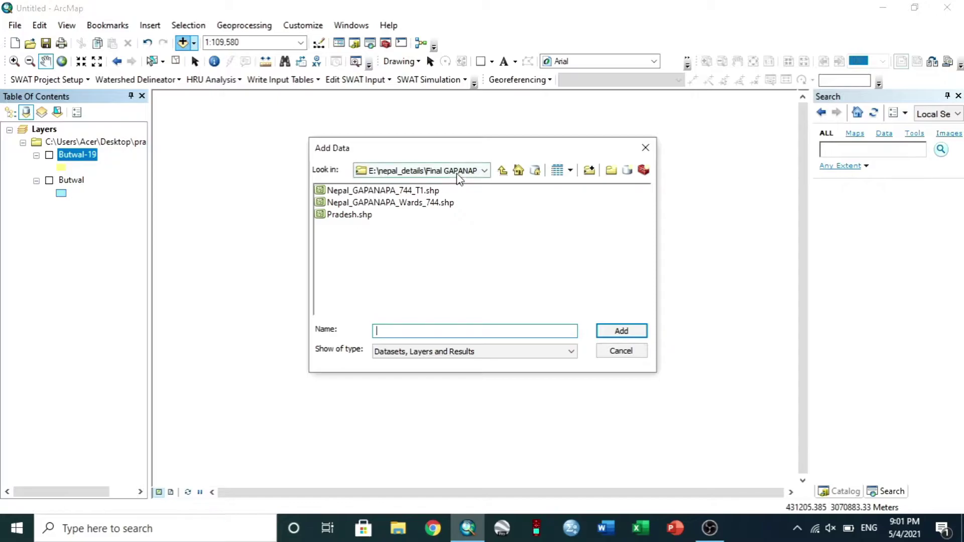
{"action": "left_click", "coordinate": [487, 174]}
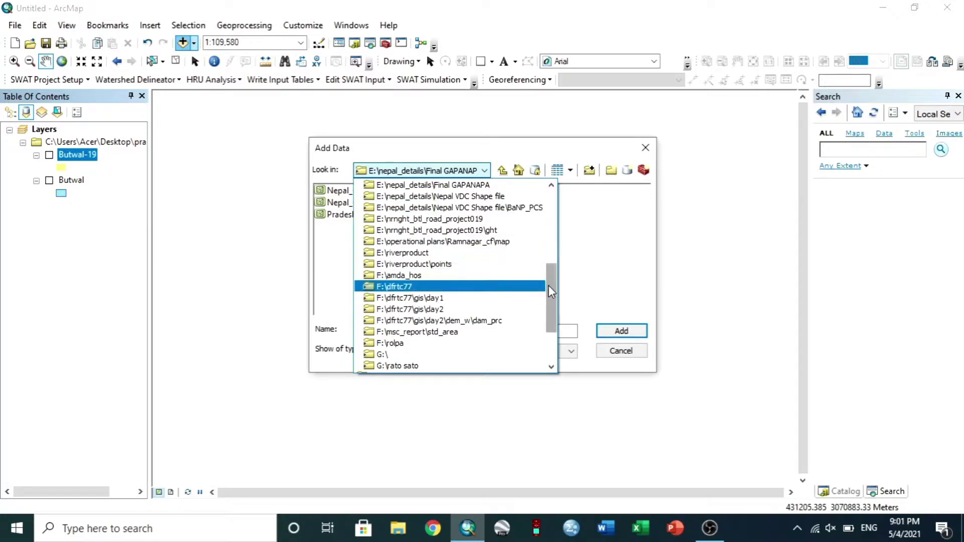
{"action": "left_click_drag", "start_coordinate": [548, 285], "coordinate": [546, 171]}
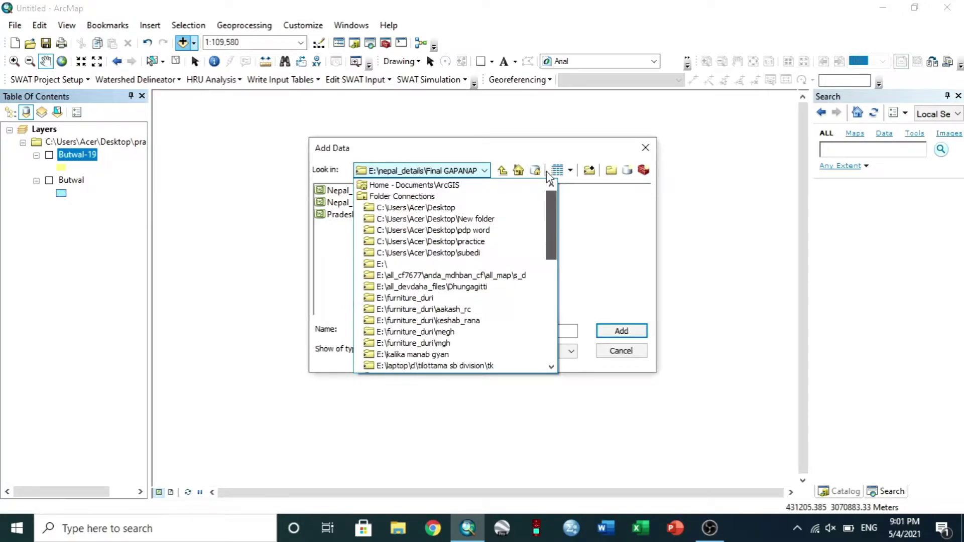
{"action": "left_click", "coordinate": [463, 210]}
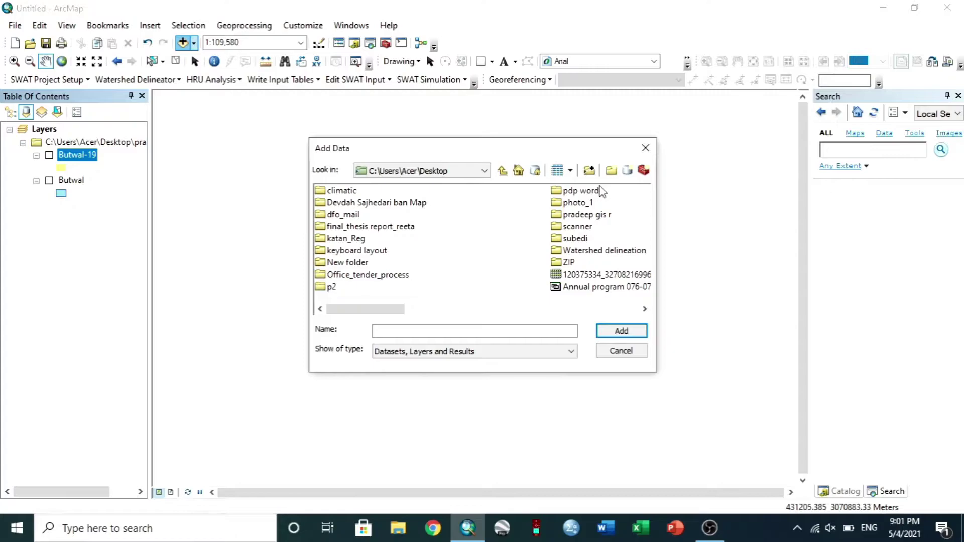
{"action": "double_click", "coordinate": [592, 215]}
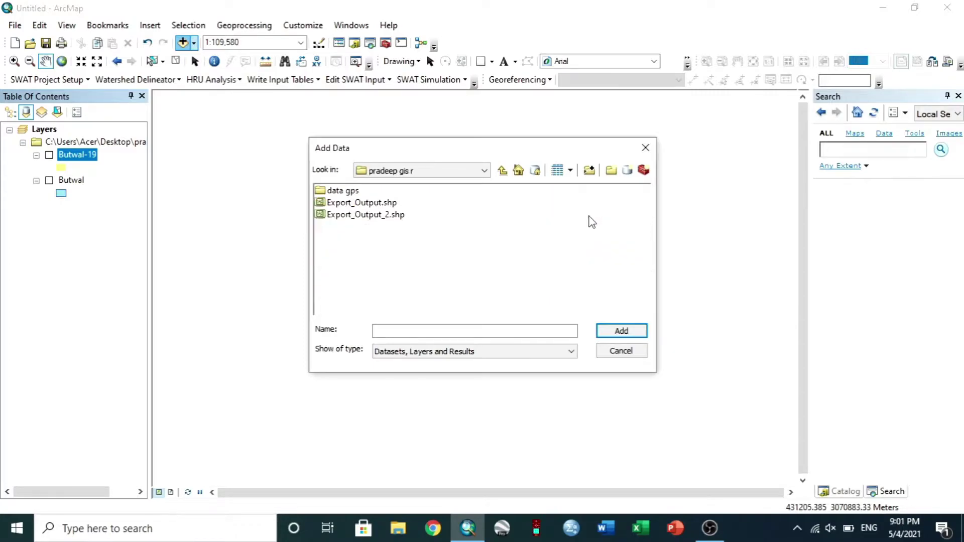
{"action": "double_click", "coordinate": [345, 192]}
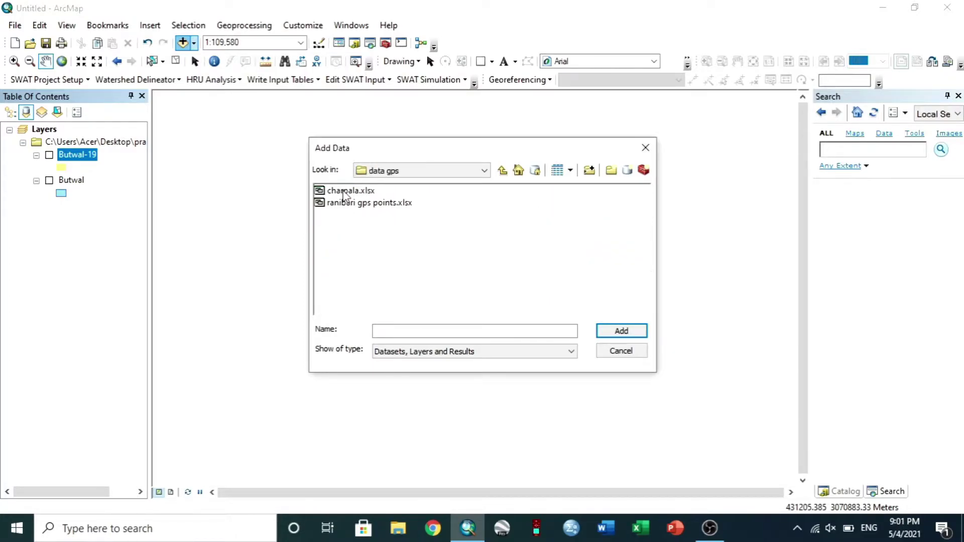
{"action": "left_click", "coordinate": [346, 203]}
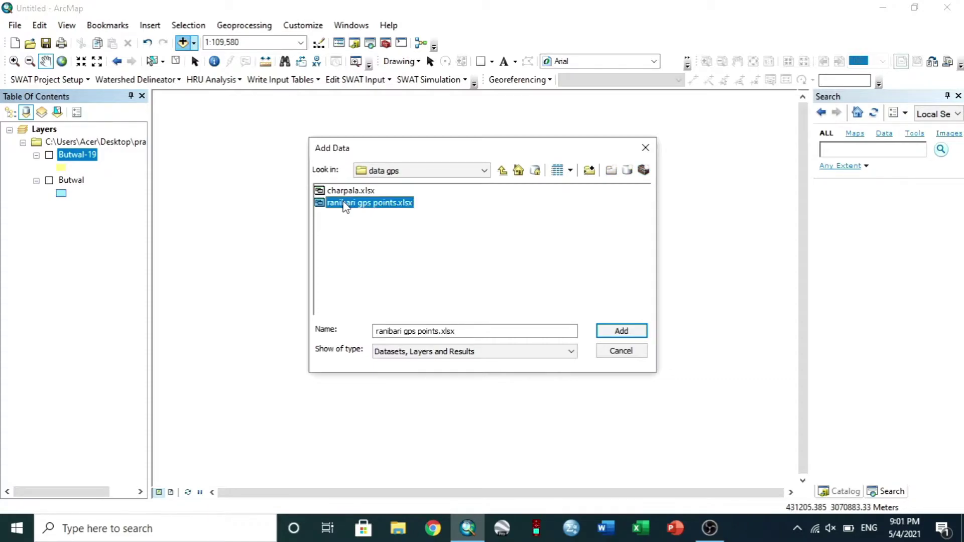
{"action": "left_click", "coordinate": [620, 331]}
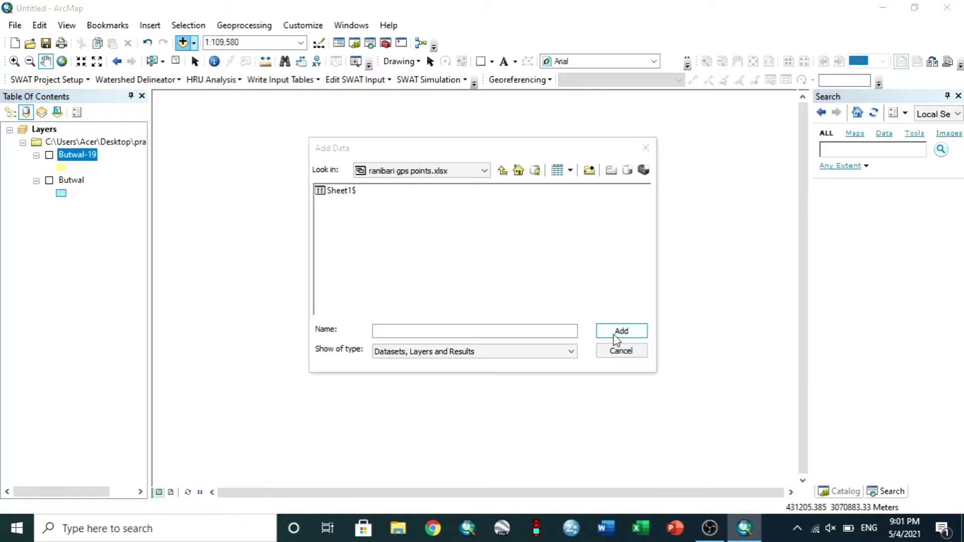
{"action": "left_click", "coordinate": [342, 192]}
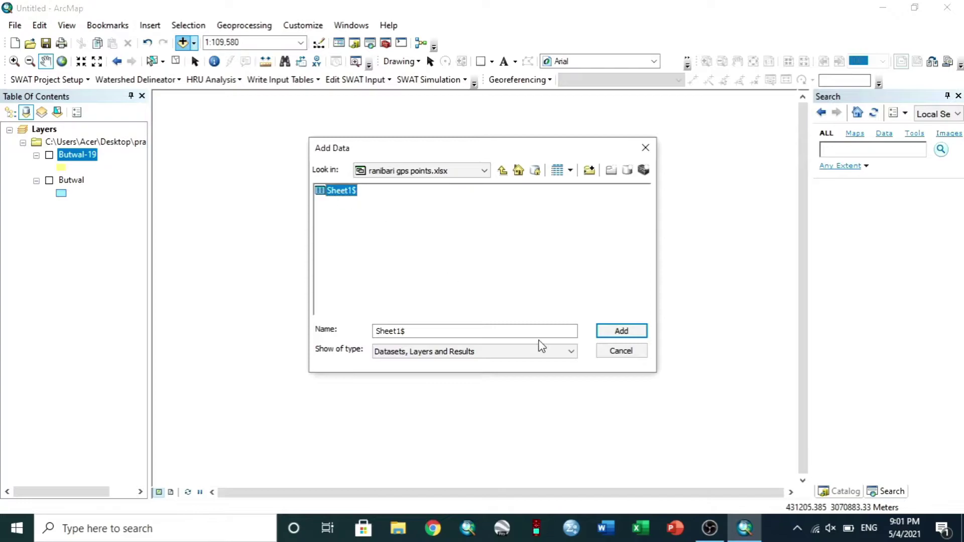
{"action": "left_click", "coordinate": [620, 332]}
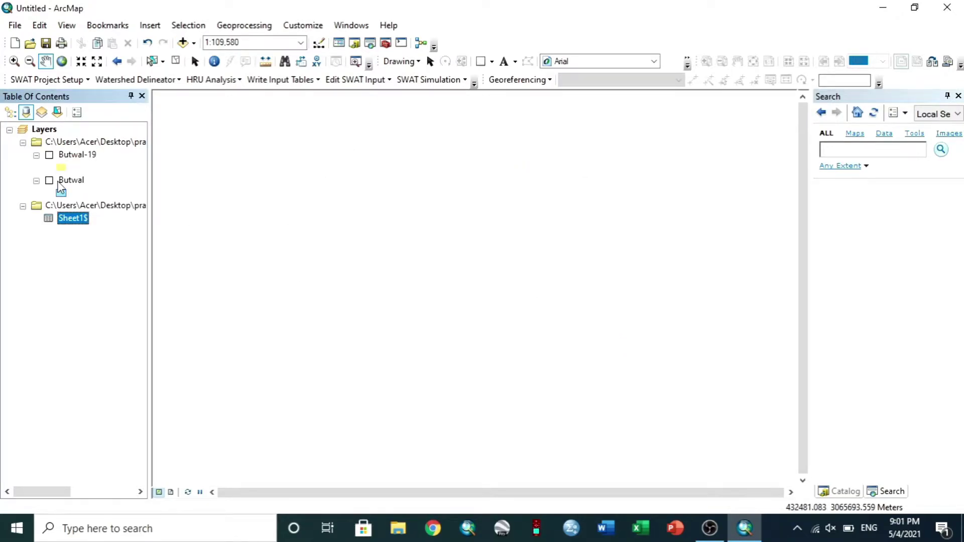
Start displaying Sheet1$ as XY data and browse the input coordinate systems to Projected > UTM > WGS 1984 > Northern Hemisphere
{"action": "right_click", "coordinate": [76, 221]}
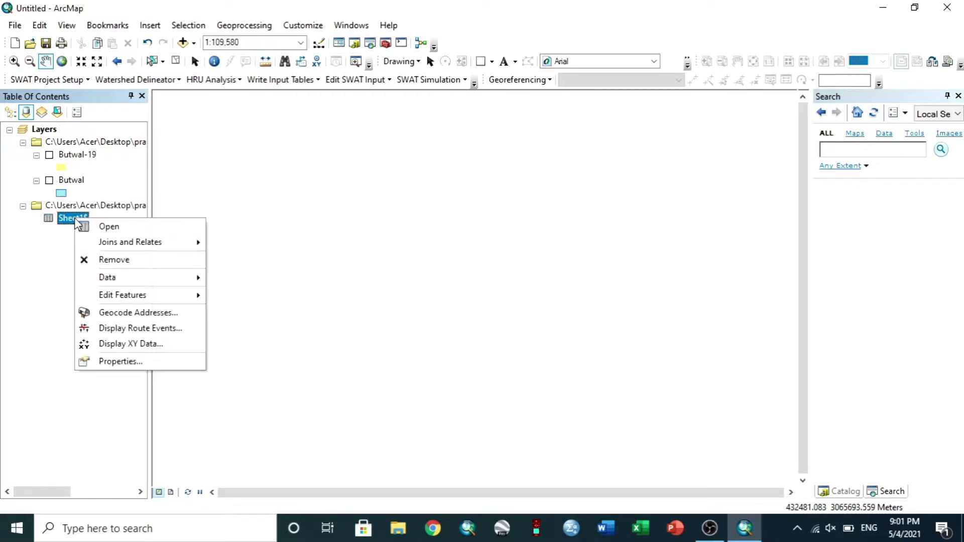
{"action": "left_click", "coordinate": [116, 346]}
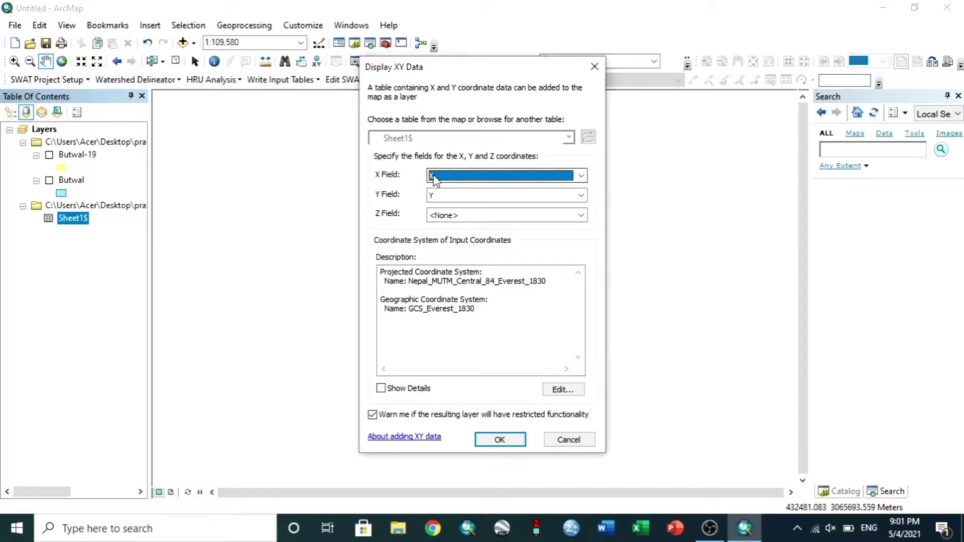
{"action": "left_click", "coordinate": [555, 390]}
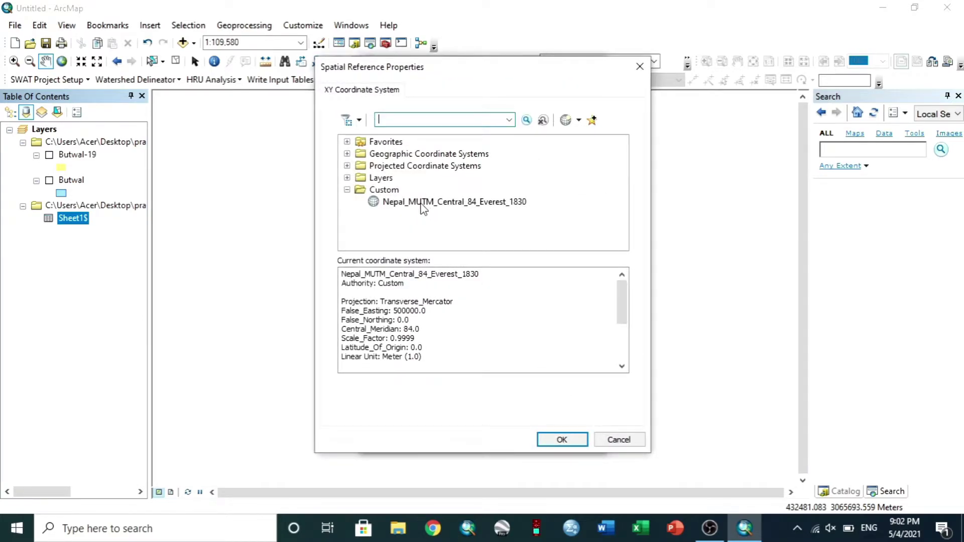
{"action": "left_click", "coordinate": [386, 167]}
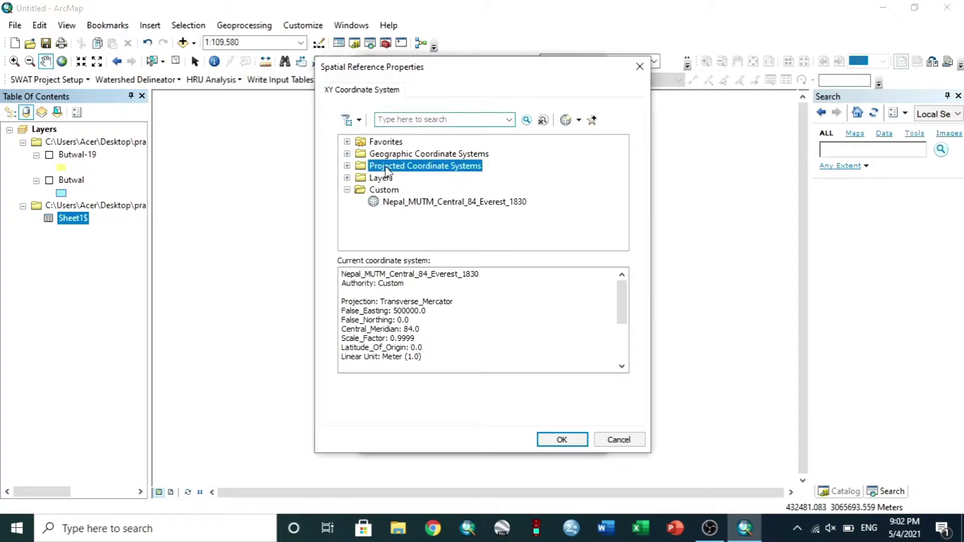
{"action": "left_click", "coordinate": [347, 166]}
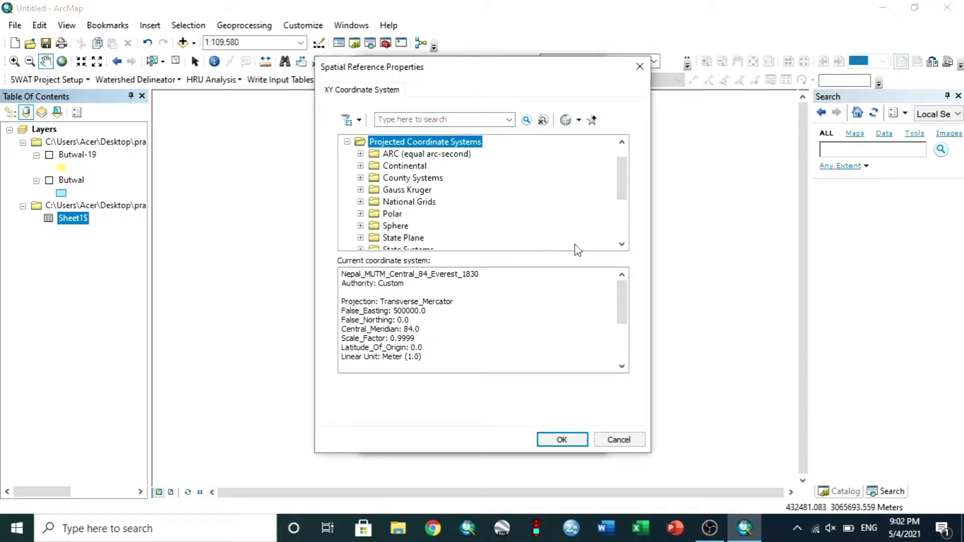
{"action": "left_click", "coordinate": [622, 244]}
{"action": "left_click", "coordinate": [622, 244]}
{"action": "left_click", "coordinate": [622, 244]}
{"action": "left_click", "coordinate": [621, 244]}
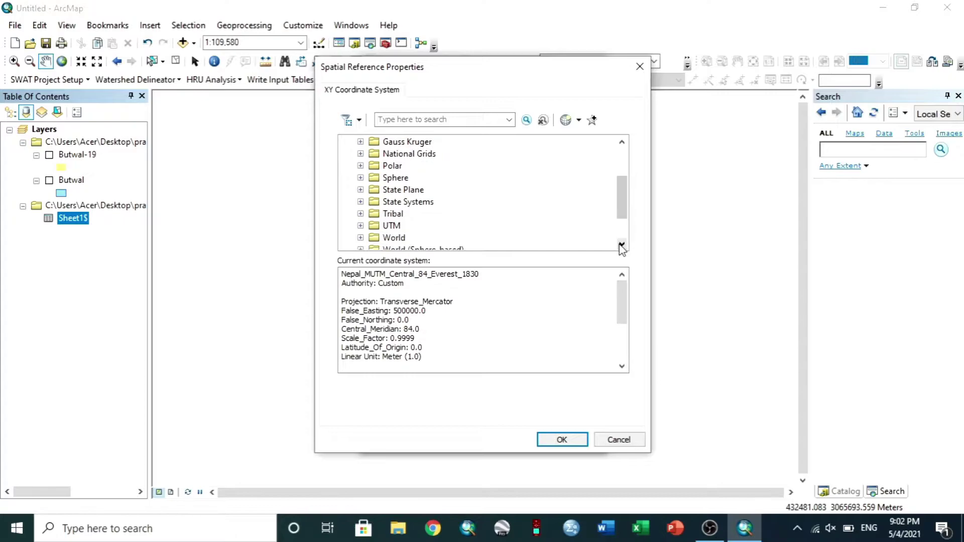
{"action": "double_click", "coordinate": [391, 226]}
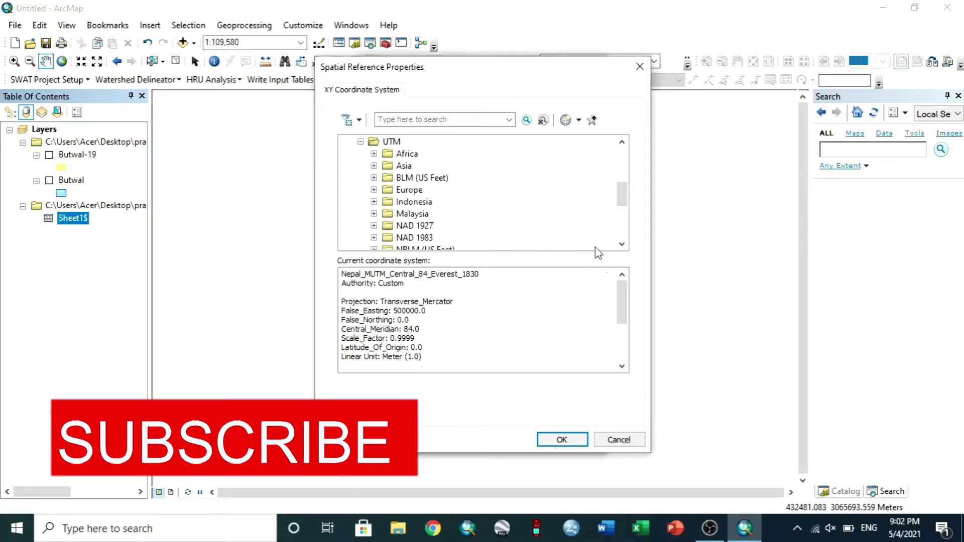
{"action": "left_click", "coordinate": [621, 244]}
{"action": "left_click", "coordinate": [621, 245]}
{"action": "left_click", "coordinate": [622, 244]}
{"action": "left_click", "coordinate": [622, 244]}
{"action": "left_click", "coordinate": [622, 244]}
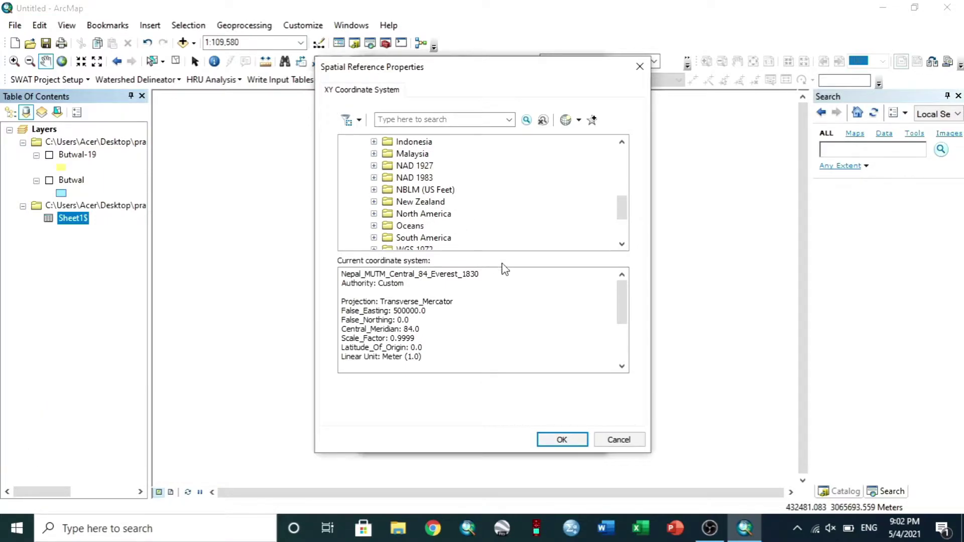
{"action": "left_click", "coordinate": [622, 244]}
{"action": "left_click", "coordinate": [622, 244]}
{"action": "left_click", "coordinate": [622, 244]}
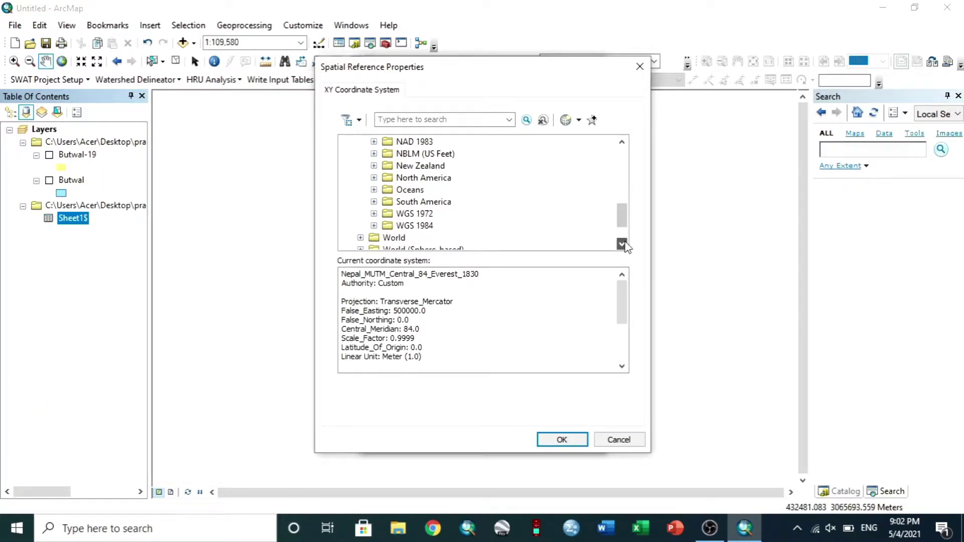
{"action": "left_click", "coordinate": [374, 226]}
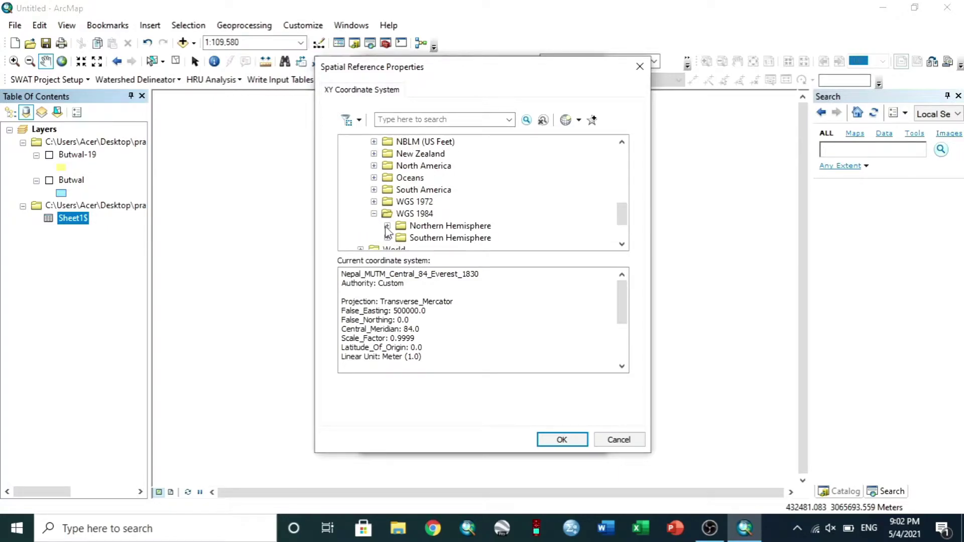
{"action": "left_click", "coordinate": [388, 226]}
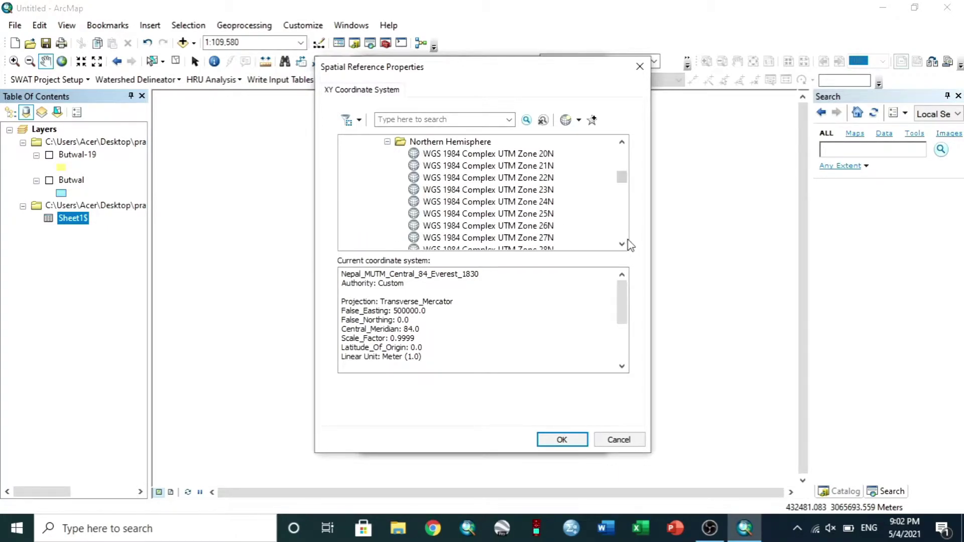
Assign WGS 1984 UTM Zone 44N as the input coordinate system and plot the Sheet1$ points using fields X and Y
{"action": "left_click", "coordinate": [622, 245]}
{"action": "left_click", "coordinate": [623, 244]}
{"action": "left_click", "coordinate": [622, 244]}
{"action": "left_click", "coordinate": [622, 245]}
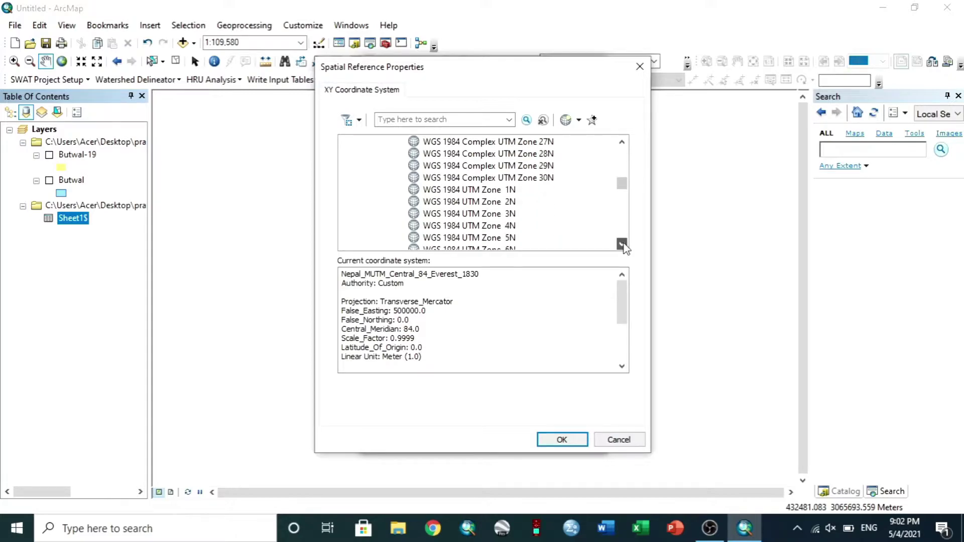
{"action": "left_click", "coordinate": [623, 245]}
{"action": "left_click", "coordinate": [622, 244]}
{"action": "left_click", "coordinate": [622, 244]}
{"action": "left_click", "coordinate": [623, 245]}
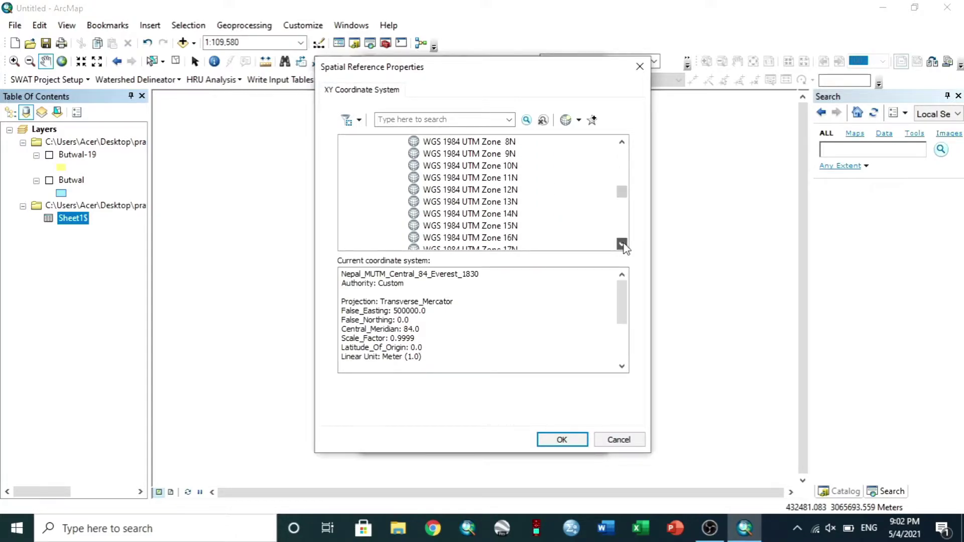
{"action": "left_click", "coordinate": [622, 244]}
{"action": "left_click", "coordinate": [623, 245]}
{"action": "left_click", "coordinate": [623, 244]}
{"action": "left_click", "coordinate": [623, 245]}
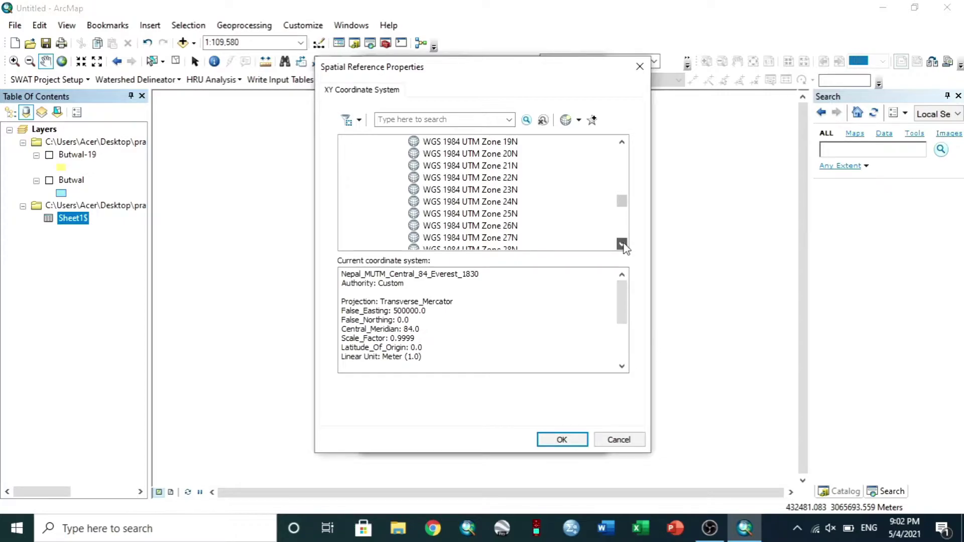
{"action": "left_click", "coordinate": [622, 244]}
{"action": "left_click", "coordinate": [622, 245]}
{"action": "left_click", "coordinate": [622, 245]}
{"action": "left_click", "coordinate": [622, 244]}
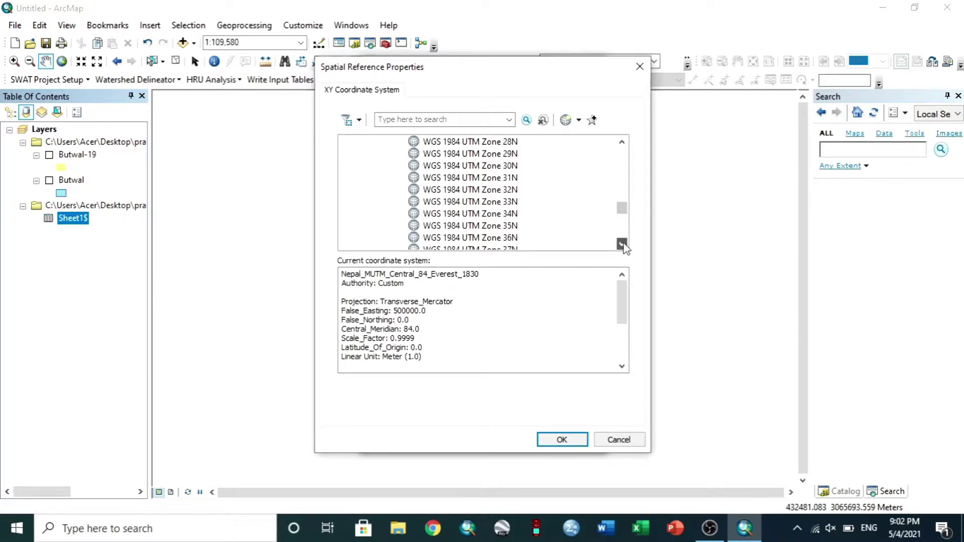
{"action": "left_click", "coordinate": [623, 245]}
{"action": "left_click", "coordinate": [622, 244]}
{"action": "left_click", "coordinate": [623, 245]}
{"action": "left_click", "coordinate": [623, 245]}
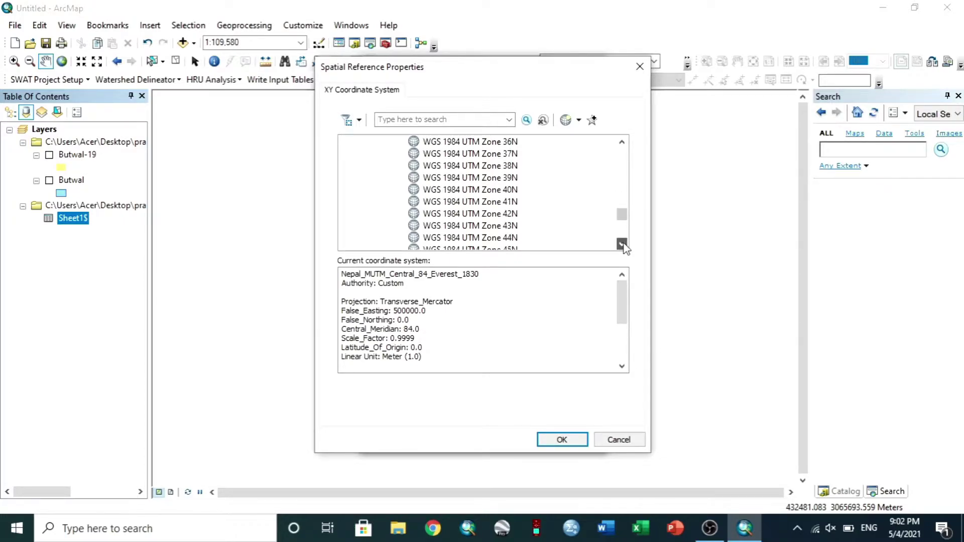
{"action": "left_click", "coordinate": [623, 244]}
{"action": "left_click", "coordinate": [453, 227]}
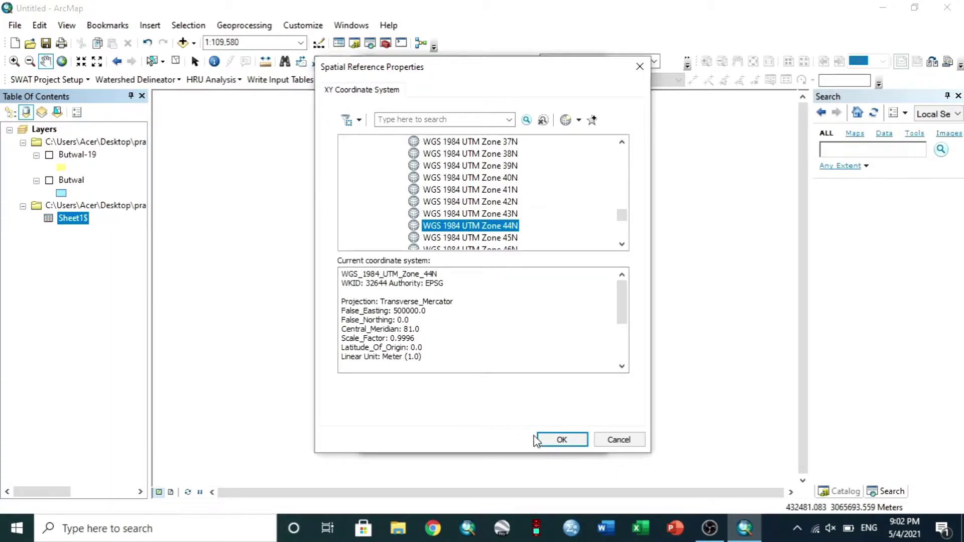
{"action": "left_click", "coordinate": [554, 441]}
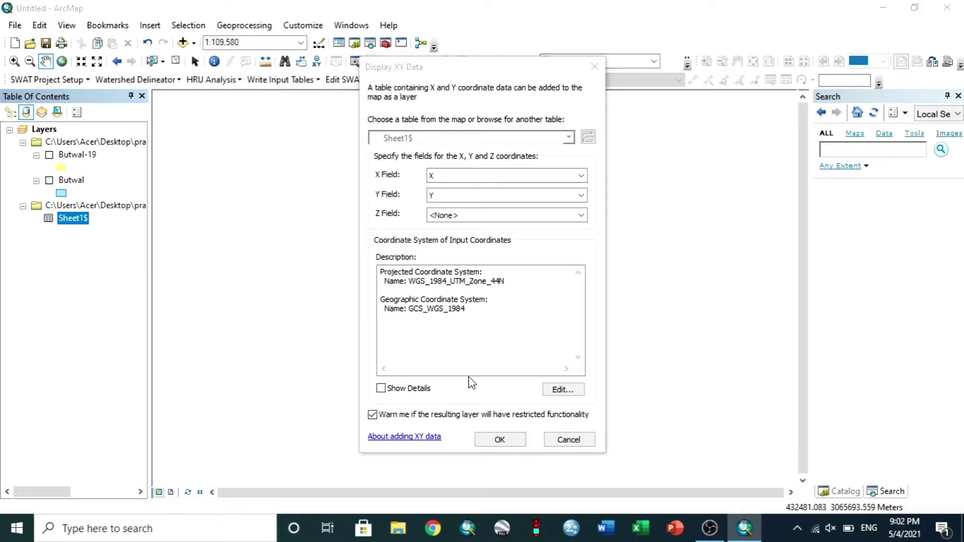
{"action": "left_click", "coordinate": [493, 447]}
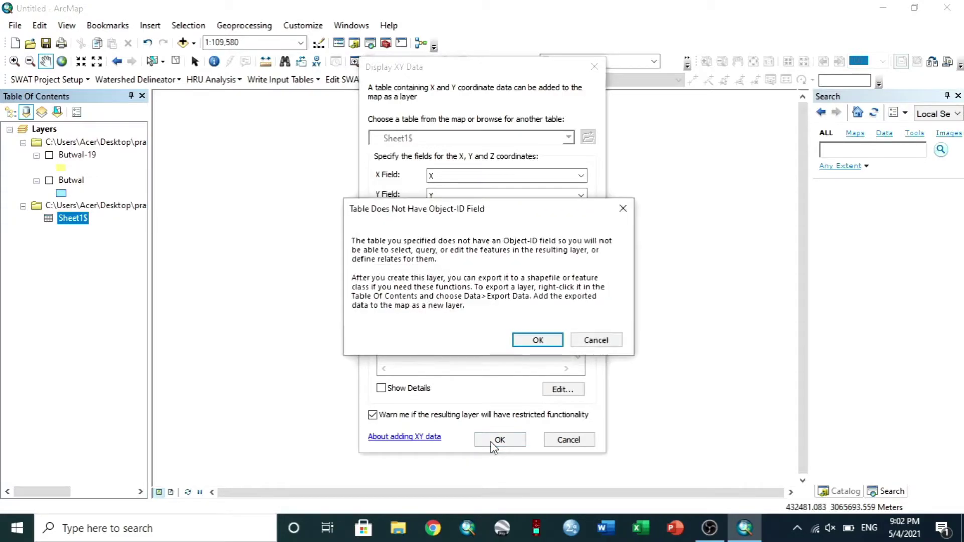
{"action": "left_click", "coordinate": [537, 340]}
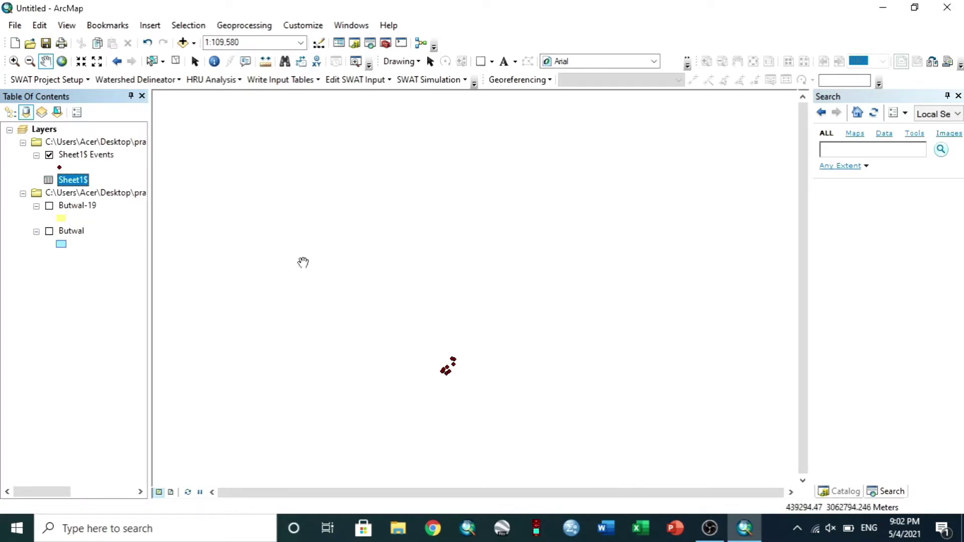
Export all features of the Sheet1$ Events layer as Export_Output_3.shp, using the layer's source coordinate system, and add it to the map
{"action": "left_click", "coordinate": [84, 160]}
{"action": "right_click", "coordinate": [85, 158]}
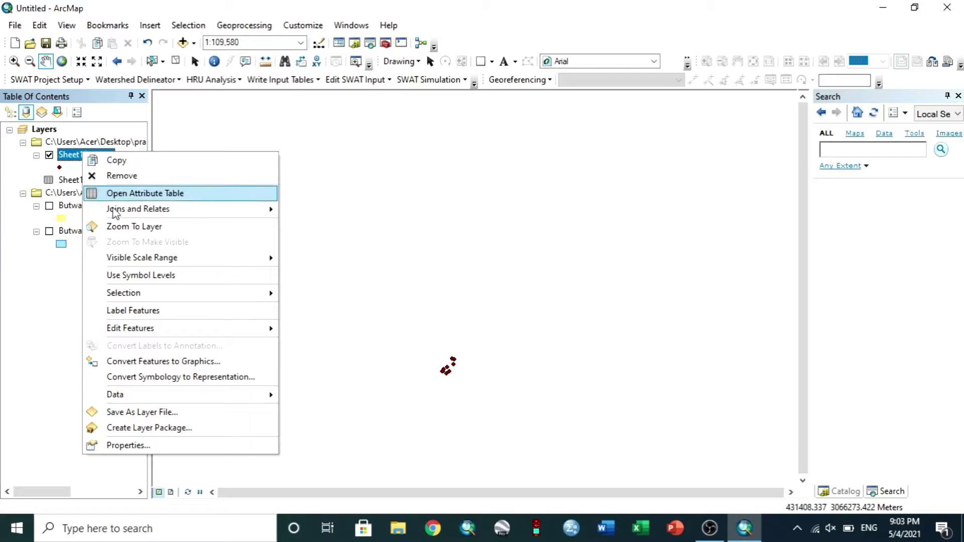
{"action": "left_click", "coordinate": [125, 227]}
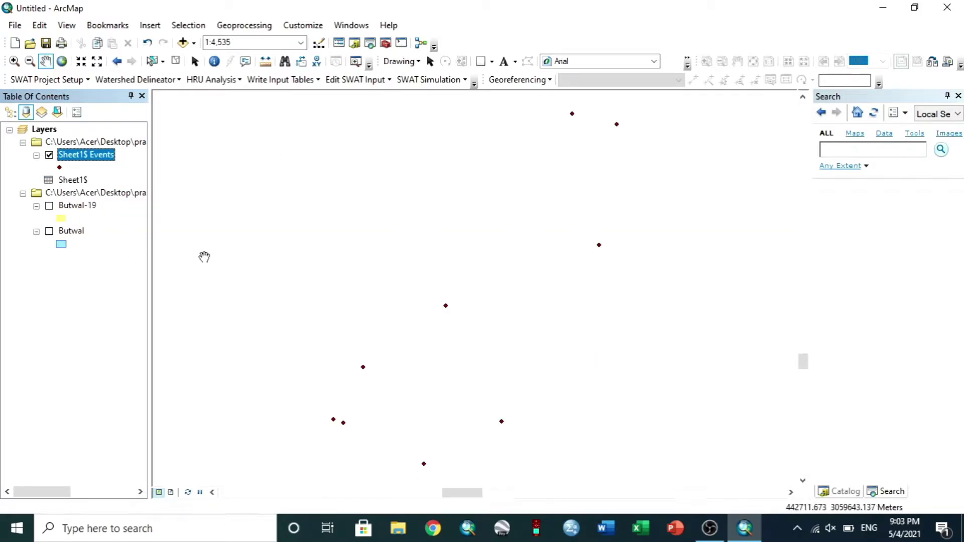
{"action": "right_click", "coordinate": [96, 160]}
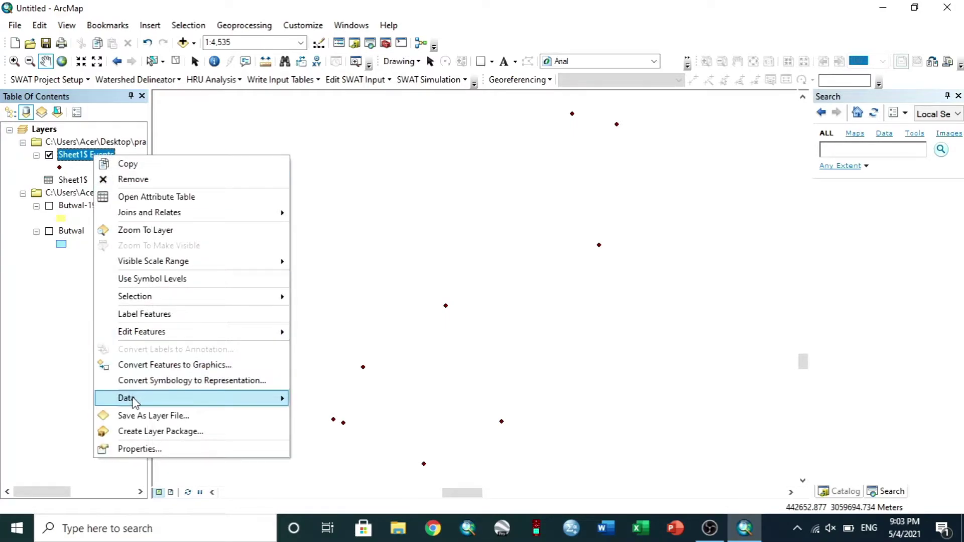
{"action": "mouse_move", "coordinate": [132, 399]}
{"action": "left_click", "coordinate": [329, 416]}
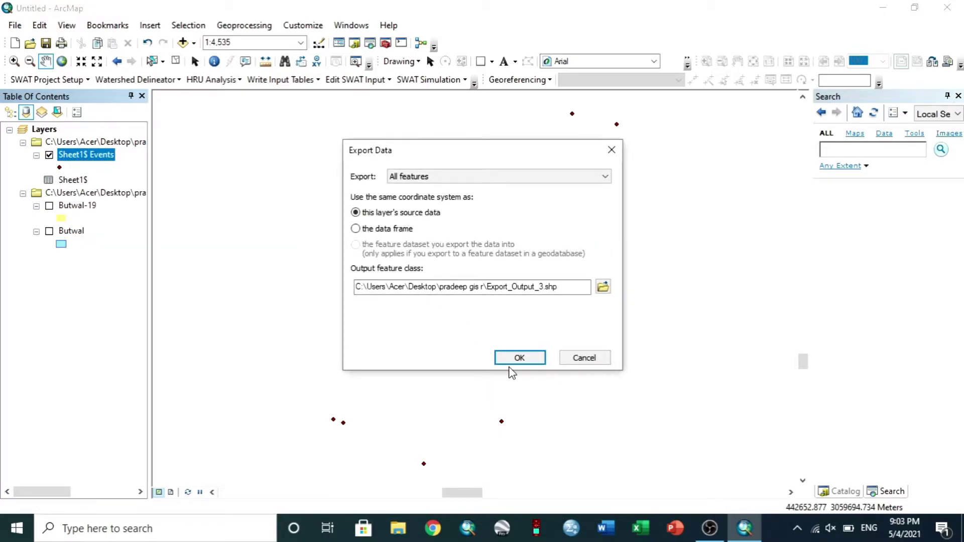
{"action": "left_click", "coordinate": [519, 358]}
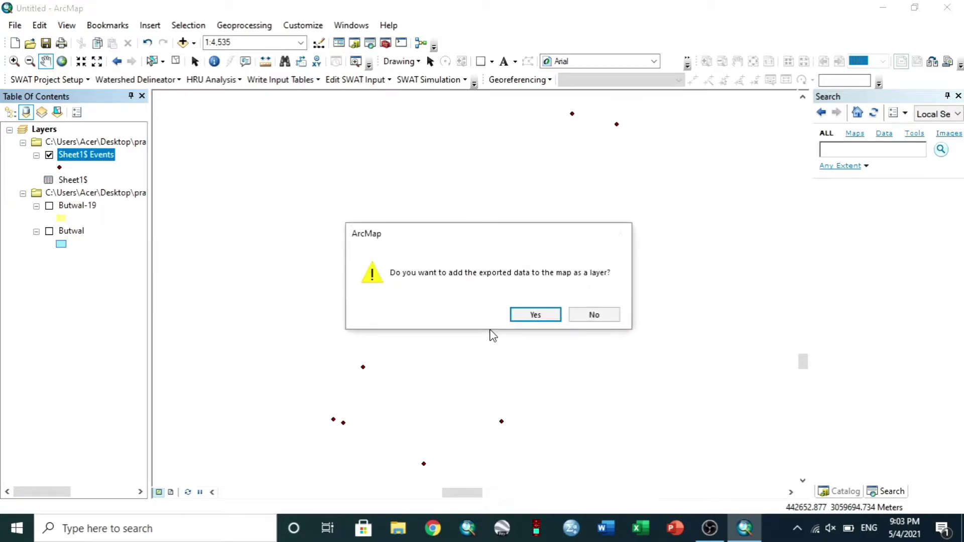
{"action": "left_click", "coordinate": [535, 314]}
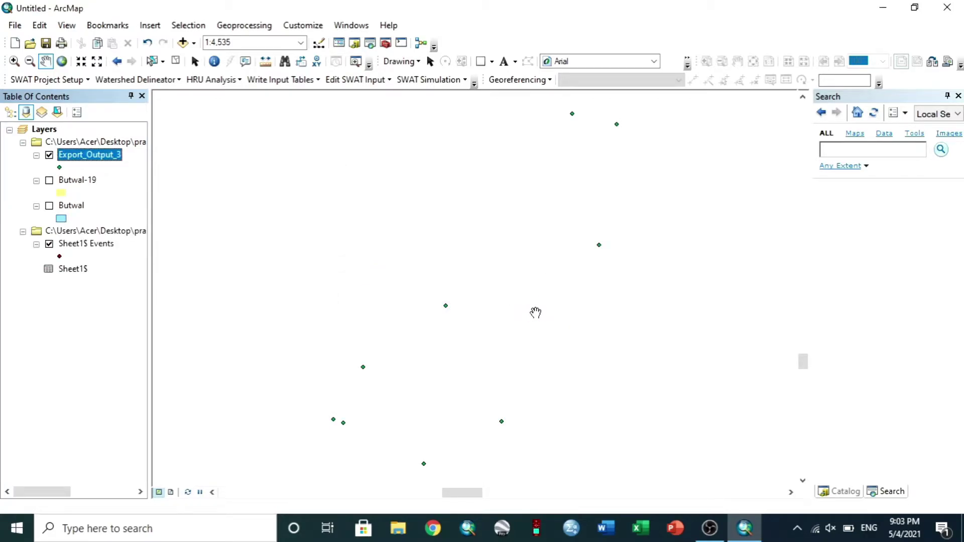
Search for the Points To Line tool and run it on Export_Output_3 with Close Line enabled to create a closed boundary line
{"action": "left_click", "coordinate": [835, 154]}
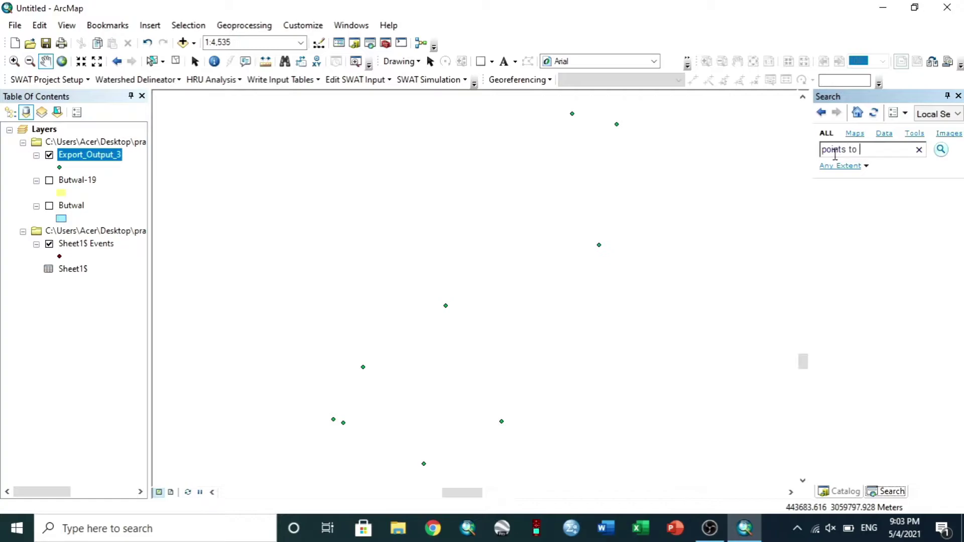
{"action": "left_click", "coordinate": [943, 150]}
{"action": "left_click", "coordinate": [860, 281]}
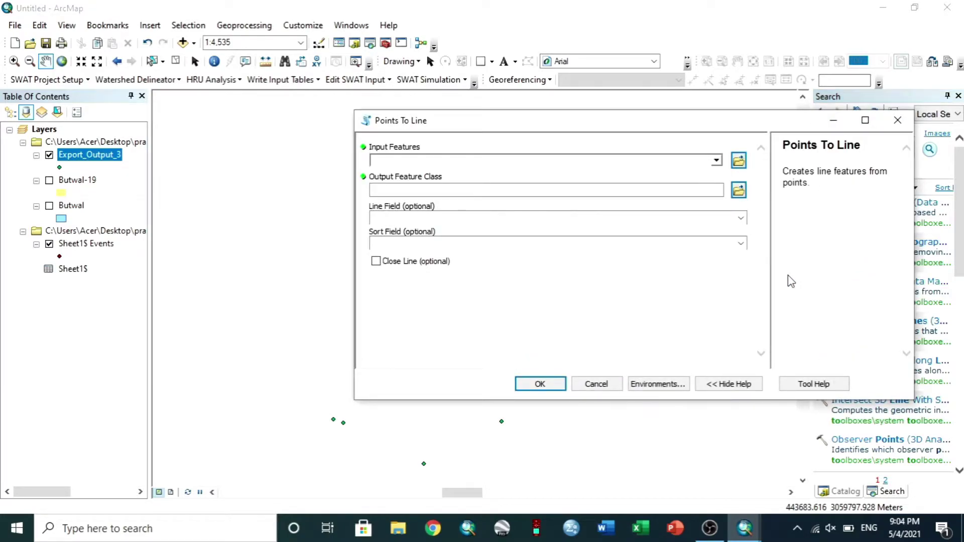
{"action": "left_click", "coordinate": [717, 161]}
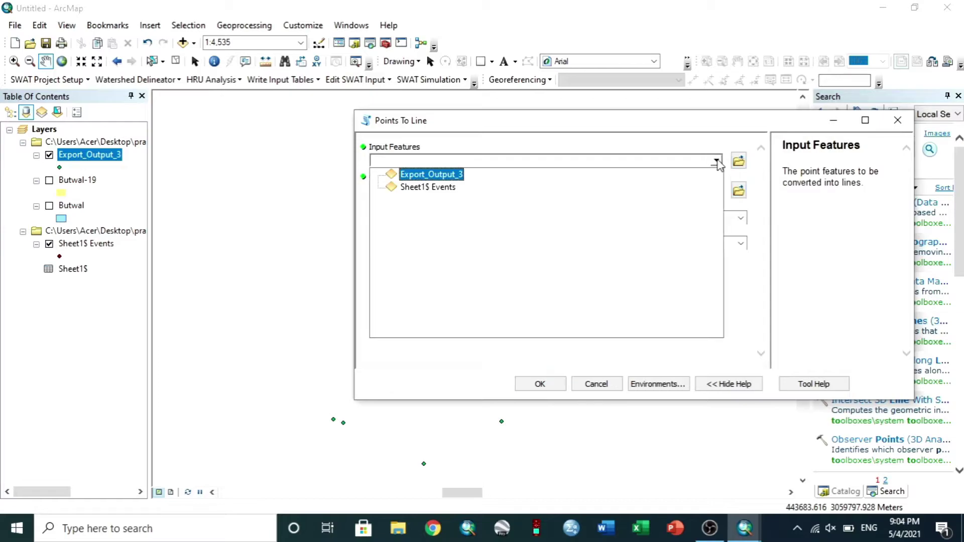
{"action": "left_click", "coordinate": [414, 173]}
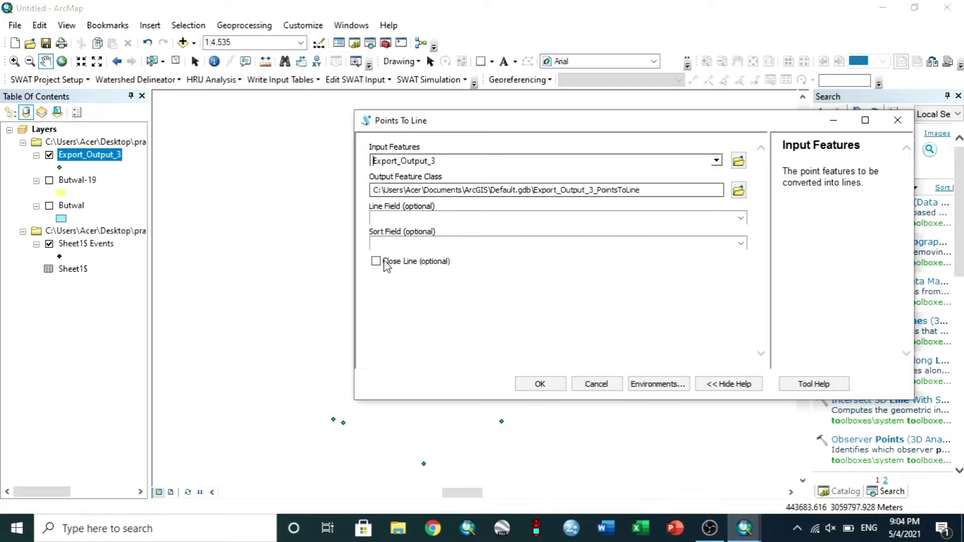
{"action": "left_click", "coordinate": [375, 261]}
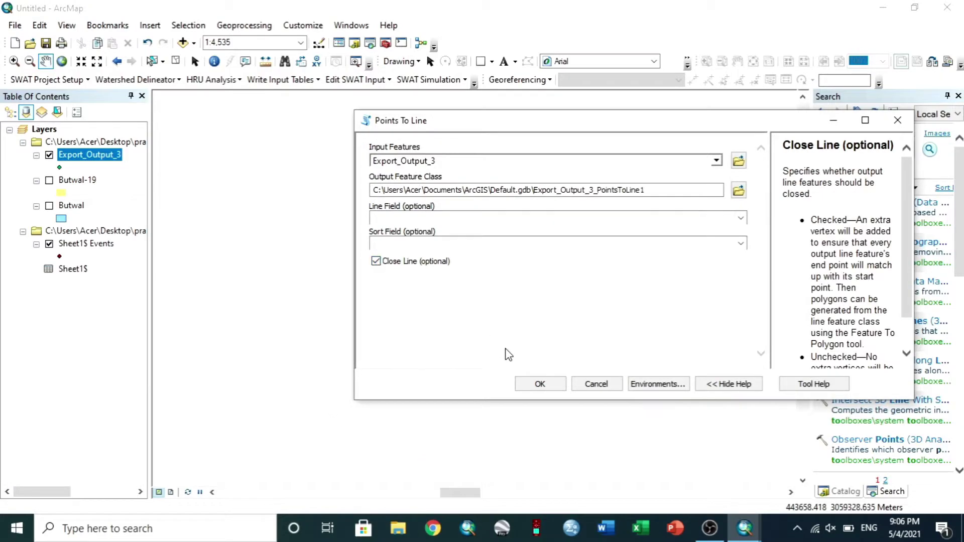
{"action": "left_click", "coordinate": [540, 384]}
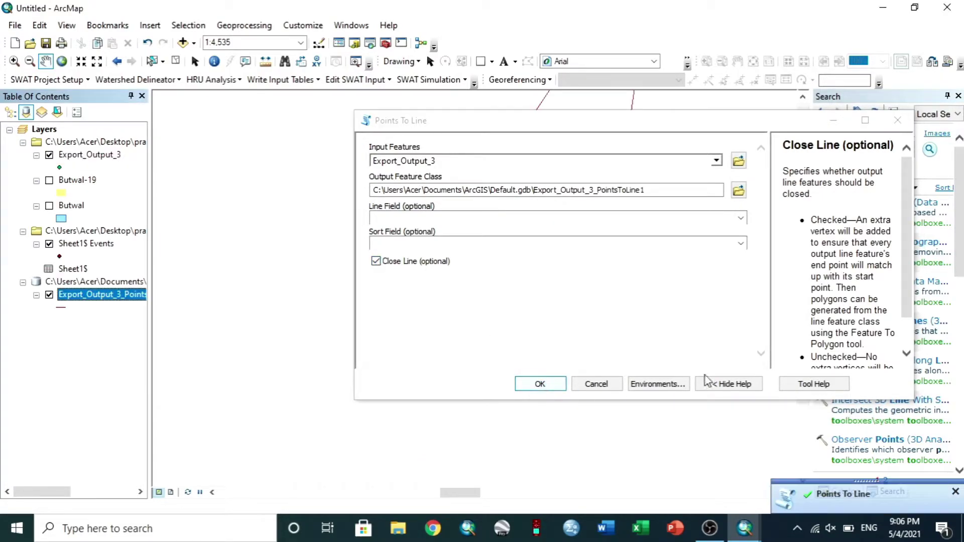
{"action": "left_click", "coordinate": [898, 120]}
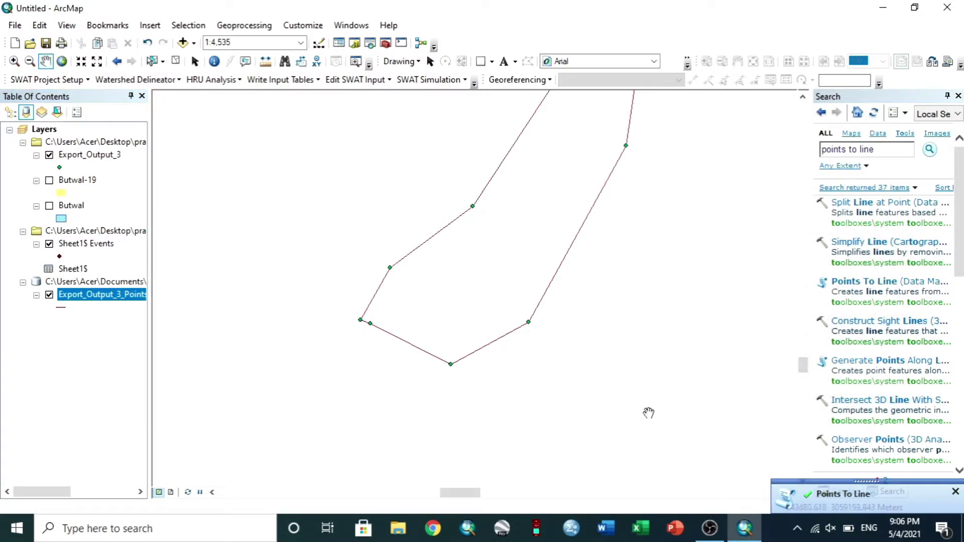
{"action": "left_click_drag", "start_coordinate": [523, 280], "coordinate": [451, 355]}
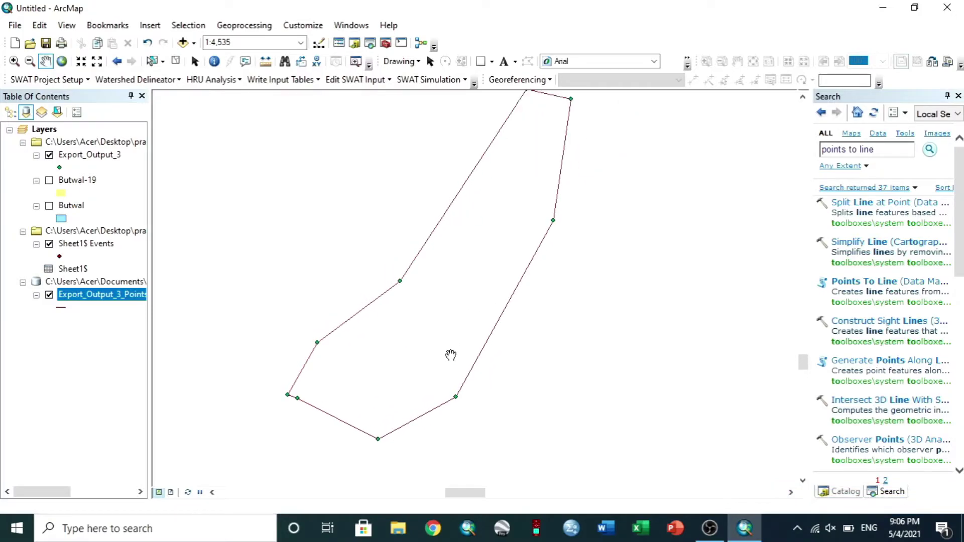
{"action": "left_click_drag", "start_coordinate": [463, 315], "coordinate": [468, 350]}
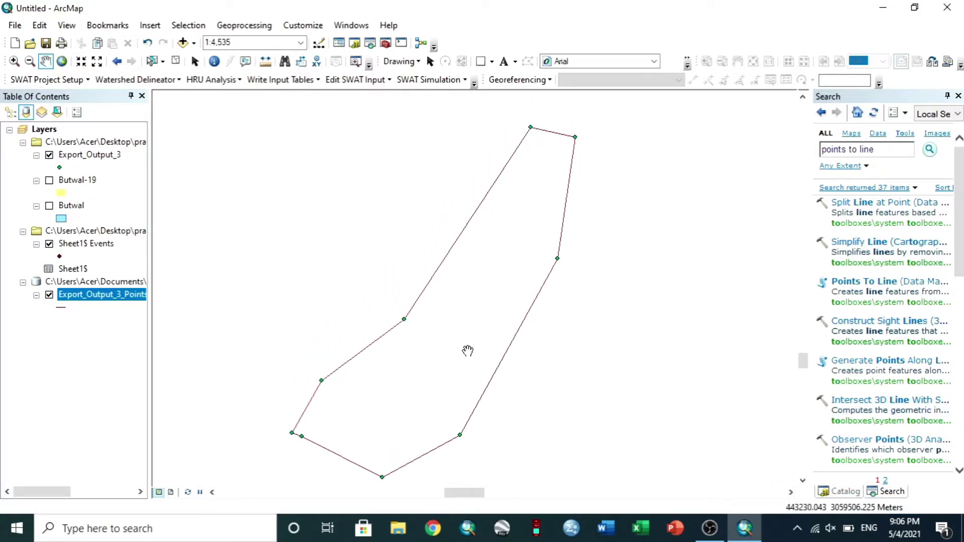
Remove the Sheet1$ table with its events layer and the Export_Output_3 point layer from the map
{"action": "right_click", "coordinate": [92, 232]}
{"action": "left_click", "coordinate": [107, 241]}
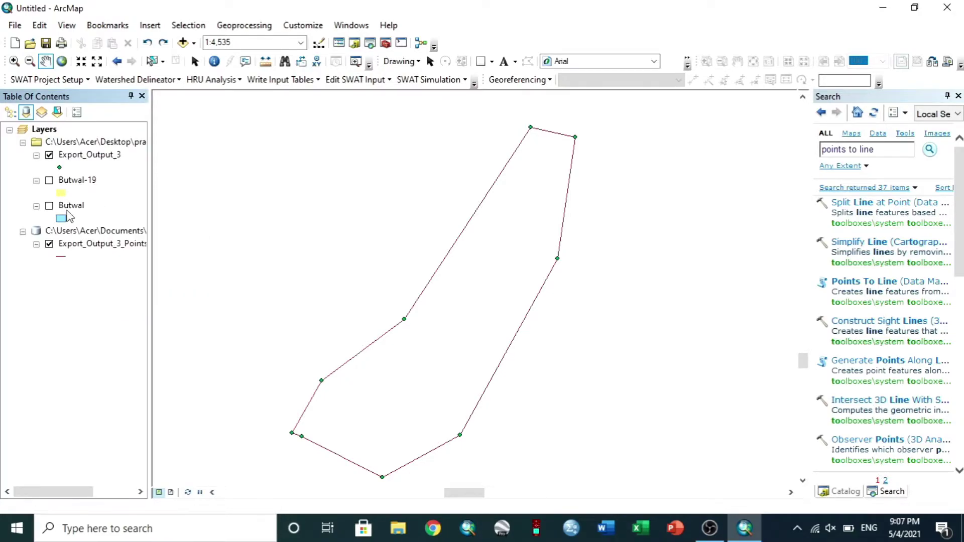
{"action": "left_click", "coordinate": [84, 156]}
{"action": "key", "text": "Delete"}
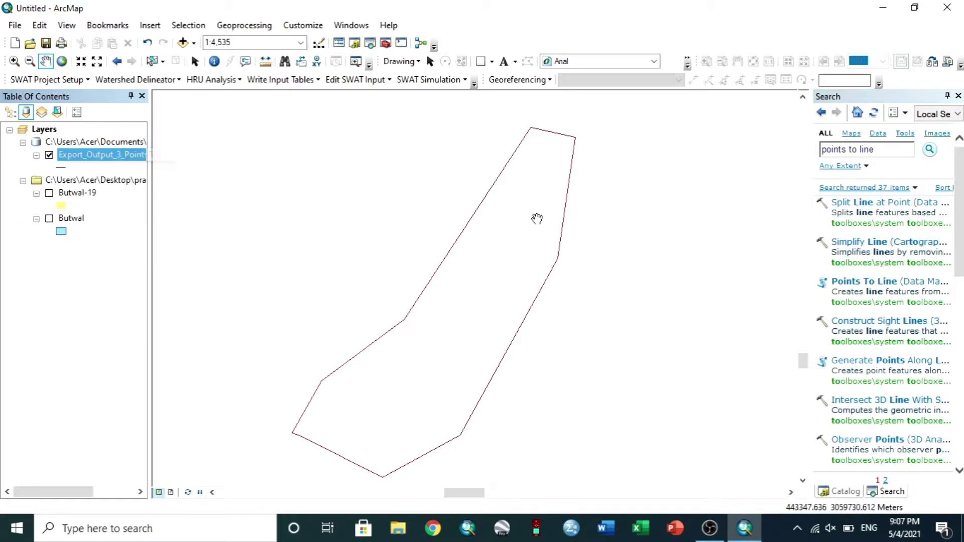
Search the geoprocessing tools for "feature to polygon"
{"action": "left_click", "coordinate": [880, 150]}
{"action": "key", "text": "BackSpace"}
{"action": "key", "text": "BackSpace"}
{"action": "key", "text": "BackSpace"}
{"action": "key", "text": "BackSpace"}
{"action": "key", "text": "BackSpace"}
{"action": "key", "text": "BackSpace"}
{"action": "key", "text": "BackSpace"}
{"action": "key", "text": "BackSpace"}
{"action": "key", "text": "BackSpace"}
{"action": "key", "text": "BackSpace"}
{"action": "key", "text": "BackSpace"}
{"action": "key", "text": "BackSpace"}
{"action": "key", "text": "BackSpace"}
{"action": "key", "text": "BackSpace"}
{"action": "type", "text": "feat"}
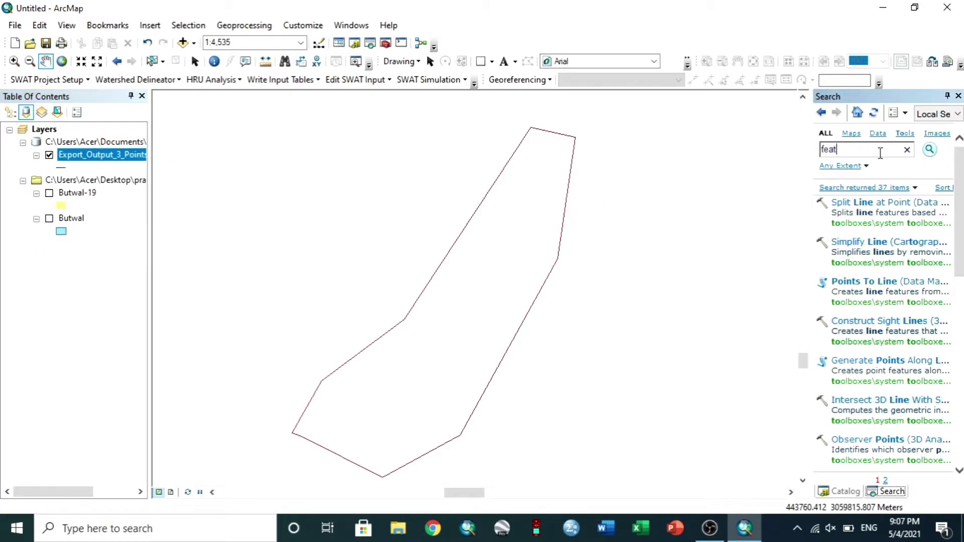
{"action": "type", "text": "ure to polygon"}
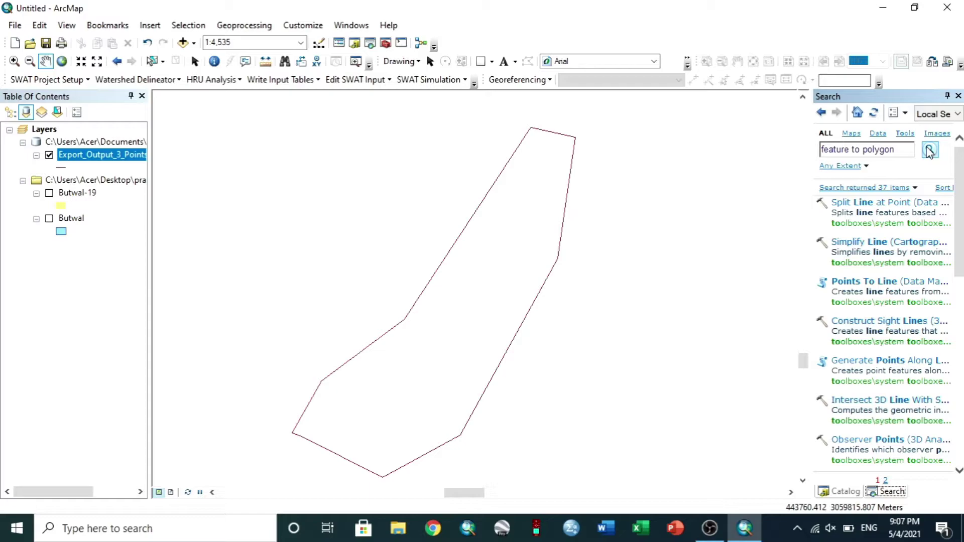
{"action": "left_click", "coordinate": [929, 151]}
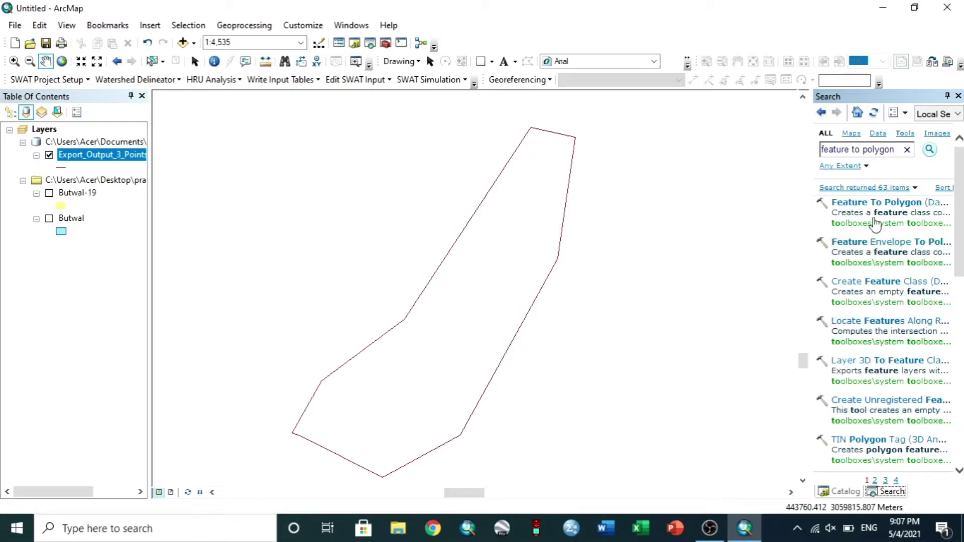
Run Feature To Polygon on Export_Output_3_PointsToLine with output Export_Output_3_PointsToLine2 in Default.gdb and attributes preserved
{"action": "left_click", "coordinate": [873, 202]}
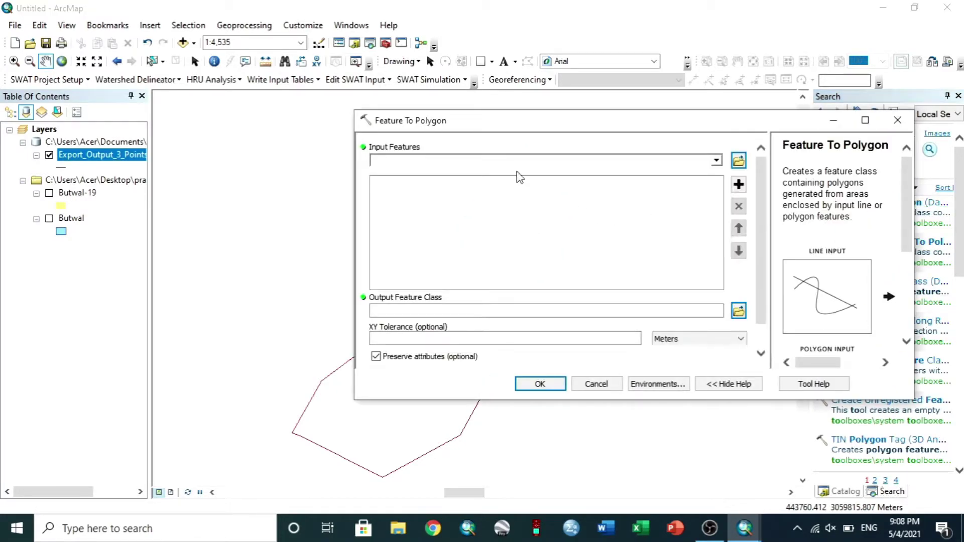
{"action": "left_click", "coordinate": [717, 161]}
{"action": "left_click", "coordinate": [425, 177]}
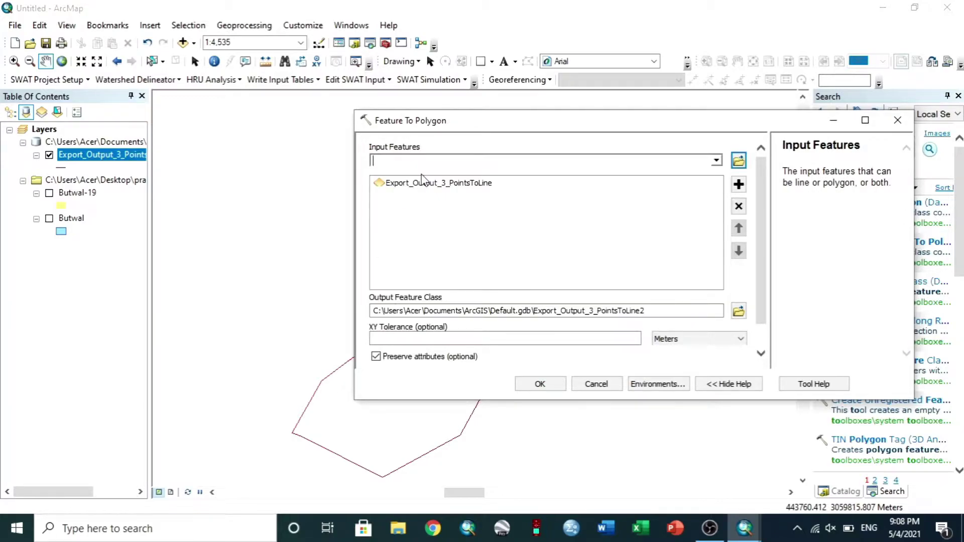
{"action": "left_click", "coordinate": [537, 386]}
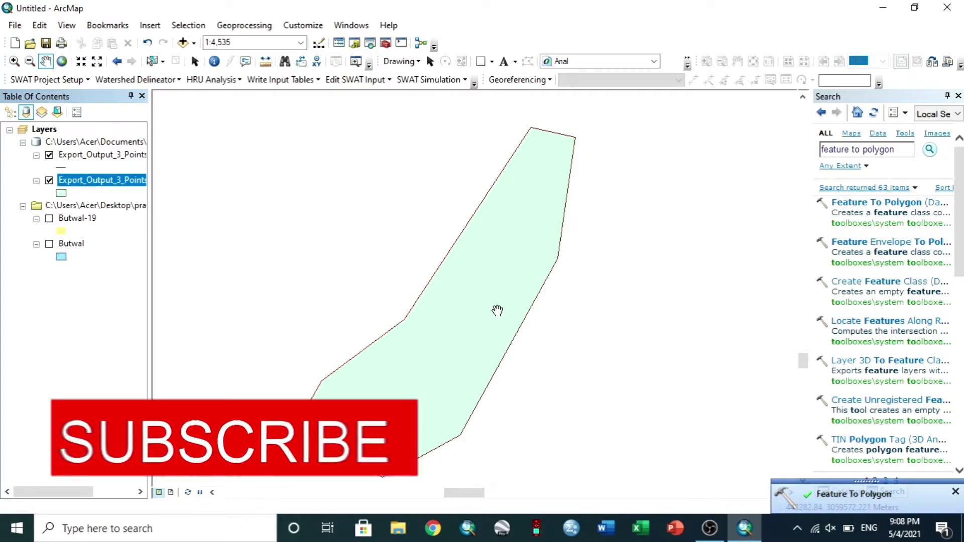
Apply the ESRI Green fill symbol, without an outline width, to the new polygon layer
{"action": "left_click", "coordinate": [61, 194]}
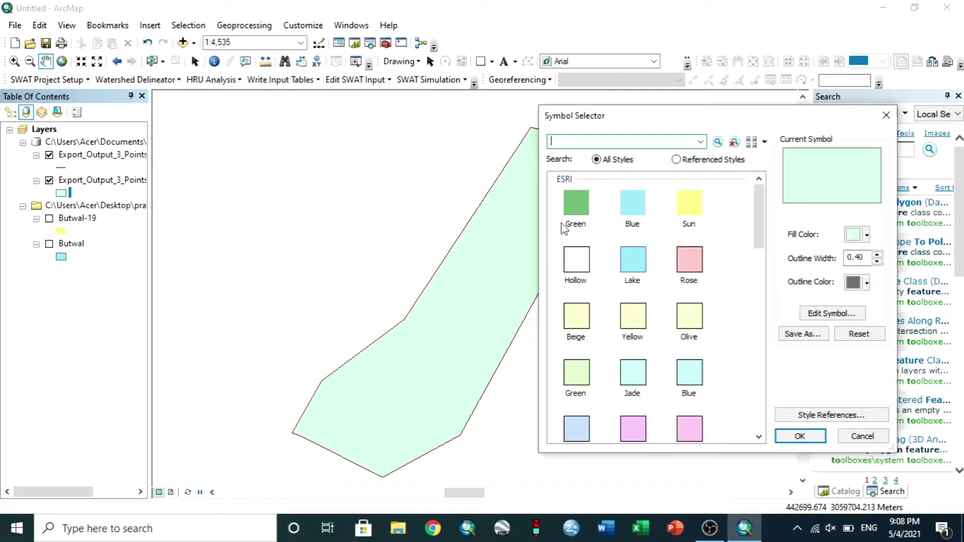
{"action": "left_click", "coordinate": [576, 203]}
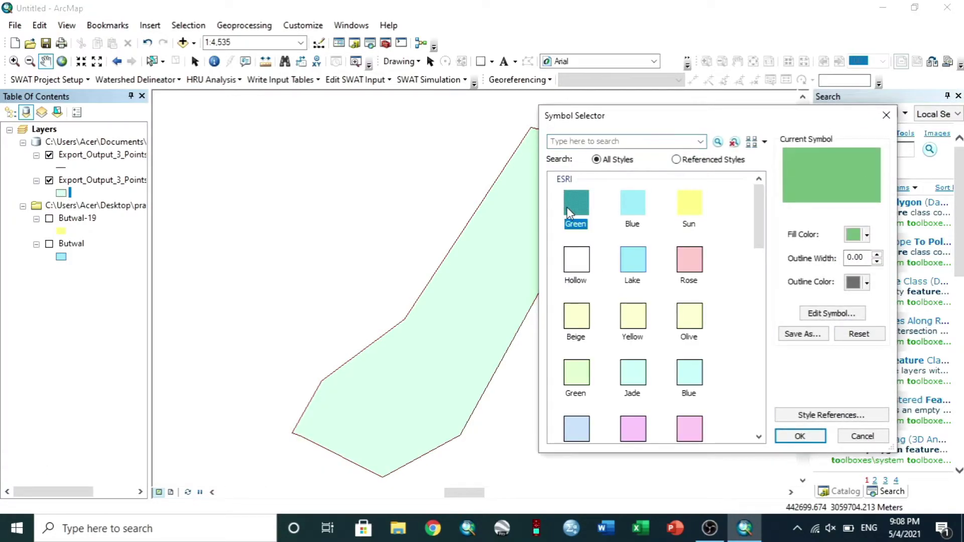
{"action": "left_click", "coordinate": [799, 437]}
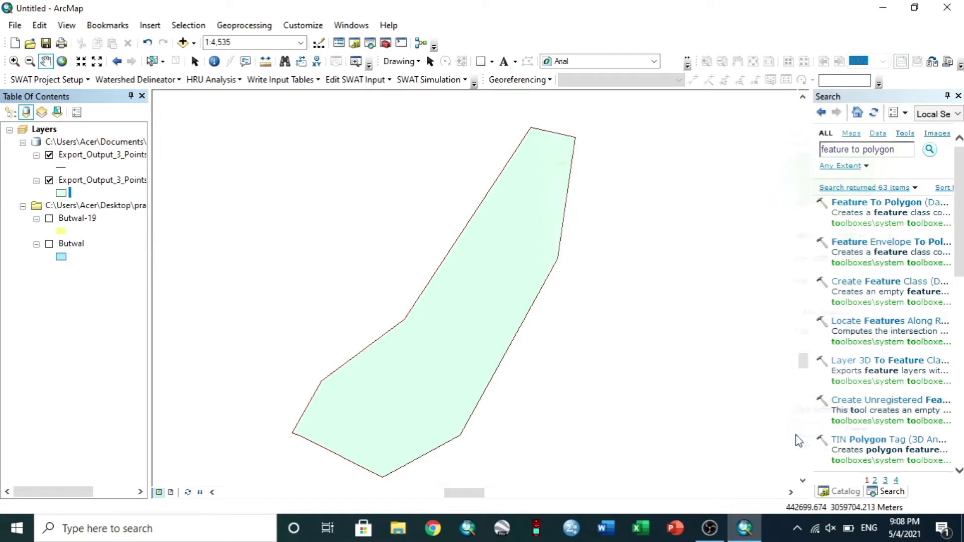
Rename the green polygon layer Export_Output_3_PointsToLine2 as Ranibari jungle
{"action": "left_click", "coordinate": [111, 181]}
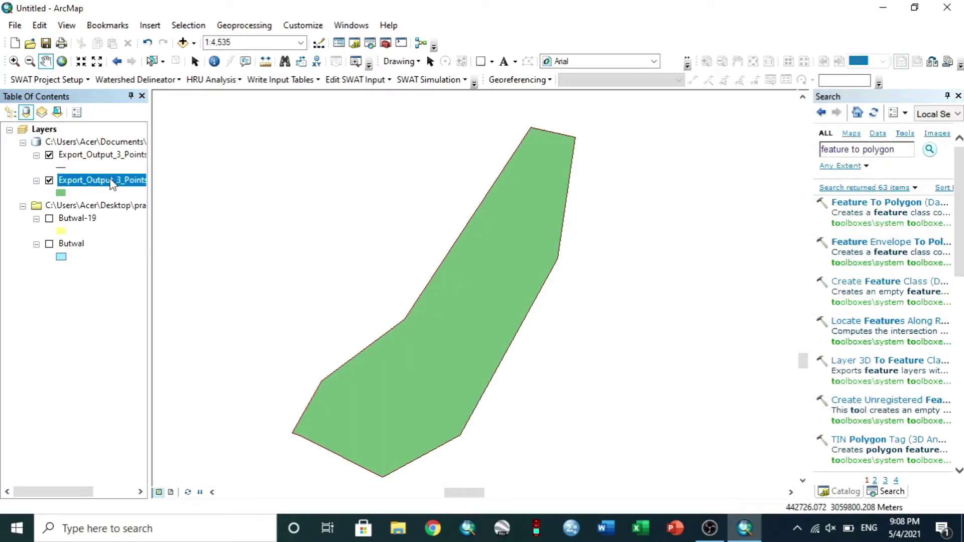
{"action": "left_click", "coordinate": [111, 181]}
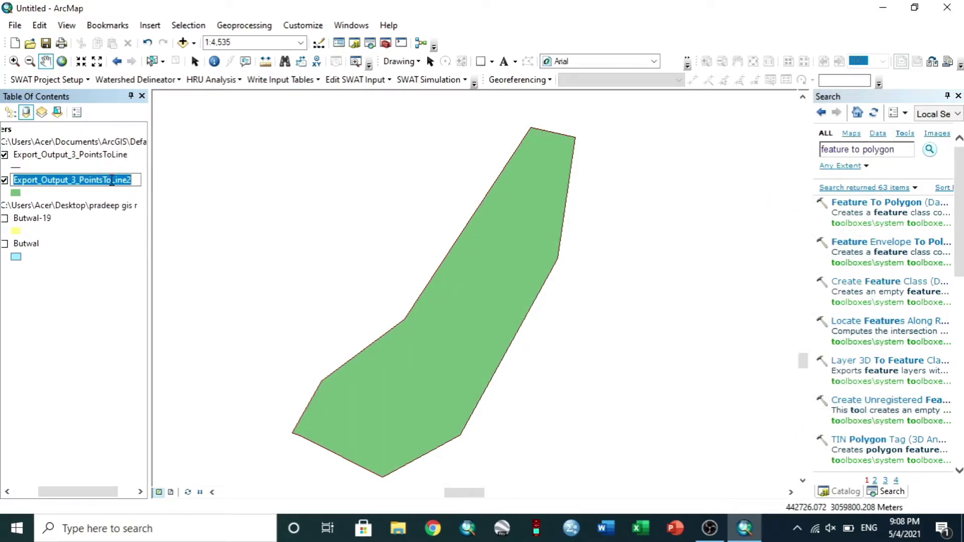
{"action": "key", "text": "BackSpace"}
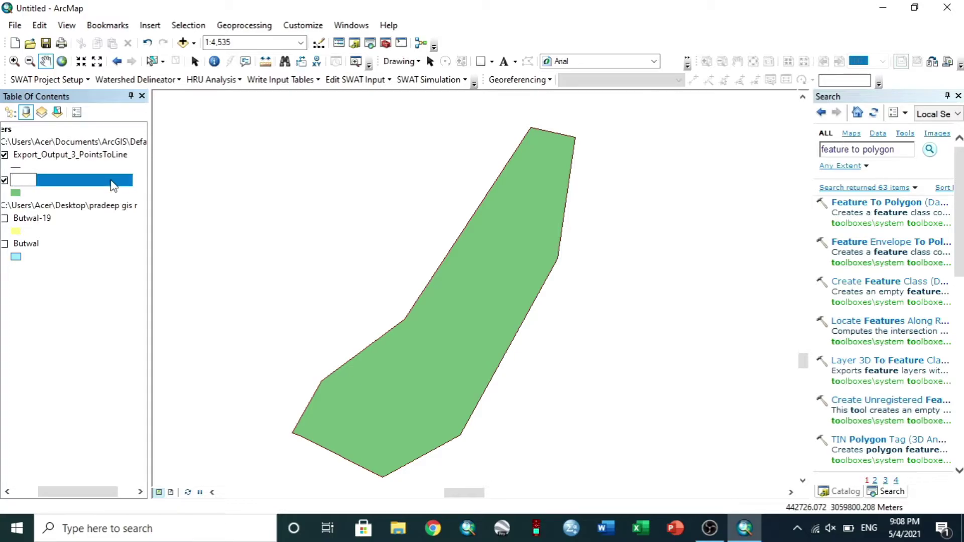
{"action": "type", "text": "Ranibari jungle"}
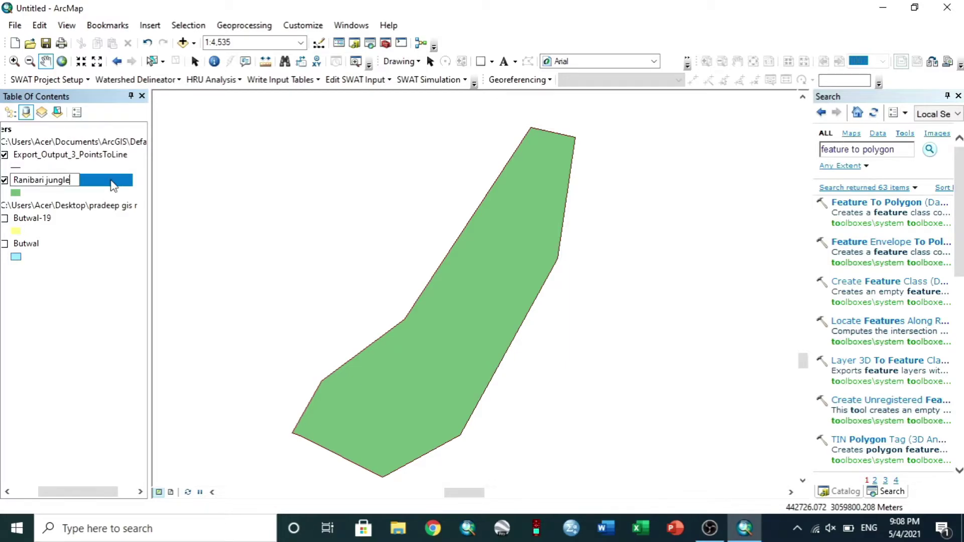
{"action": "key", "text": "Return"}
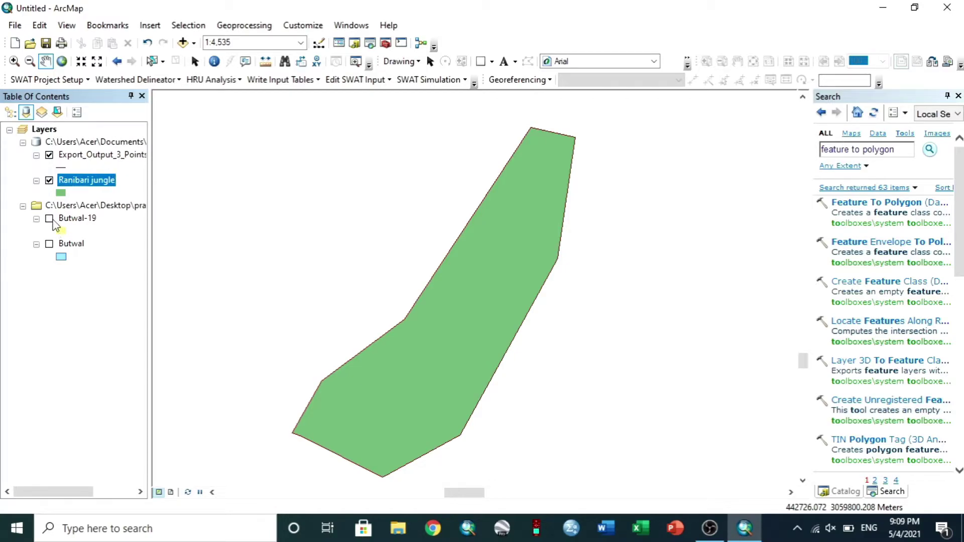
Turn on the Butwal-19 and Butwal layers and zoom the map to the full extent of Butwal
{"action": "left_click", "coordinate": [49, 219]}
{"action": "left_click", "coordinate": [50, 245]}
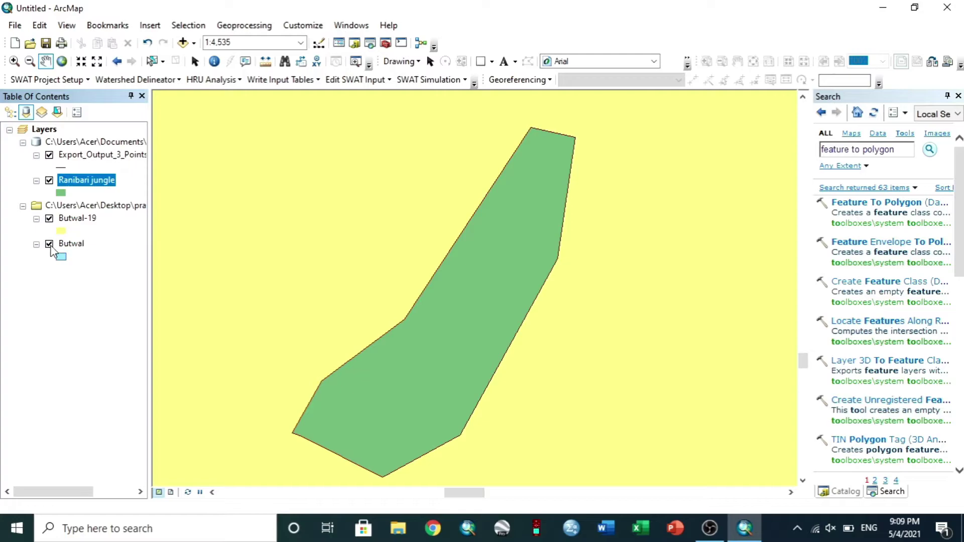
{"action": "left_click", "coordinate": [65, 244]}
{"action": "right_click", "coordinate": [66, 245]}
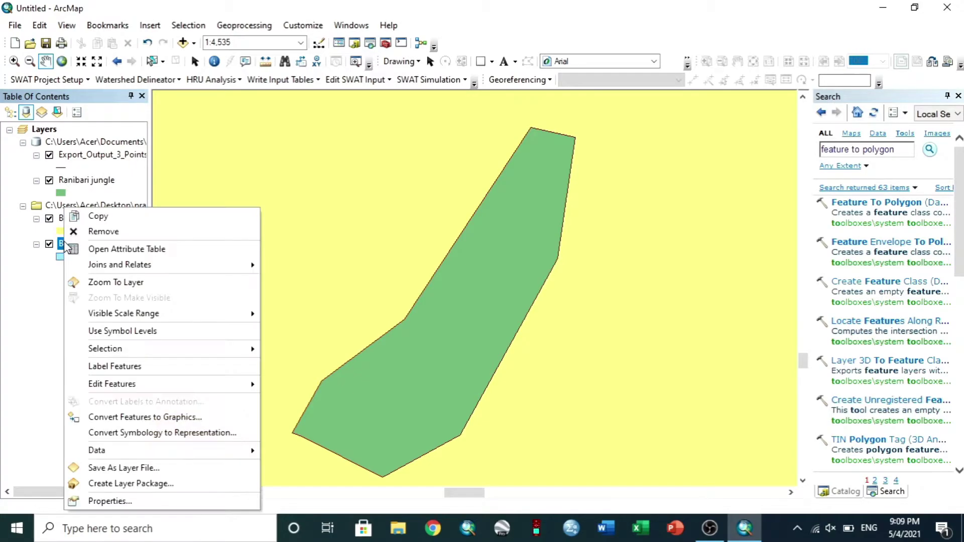
{"action": "left_click", "coordinate": [105, 284]}
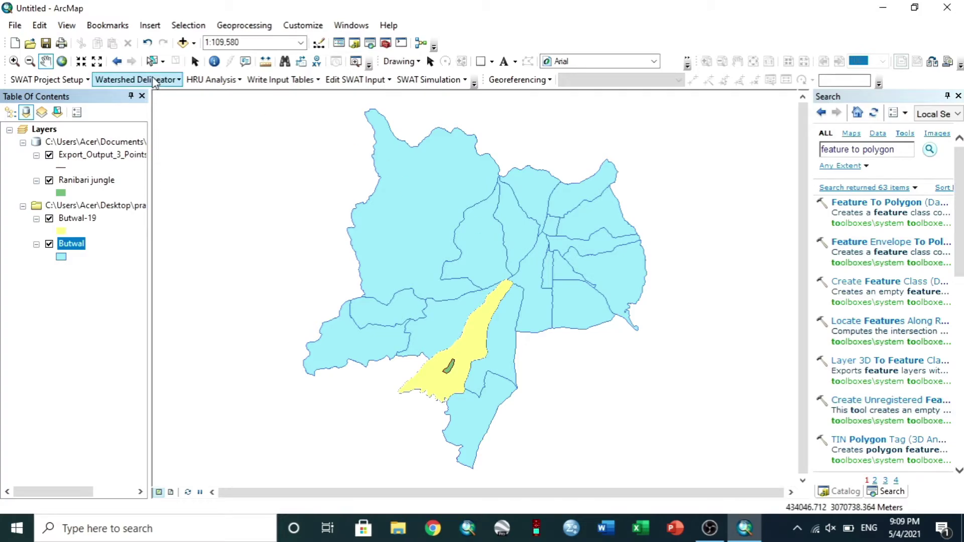
Switch to Layout View, enlarge the data frame to nearly fill the page, and shift the Butwal map toward its upper right
{"action": "left_click", "coordinate": [74, 28]}
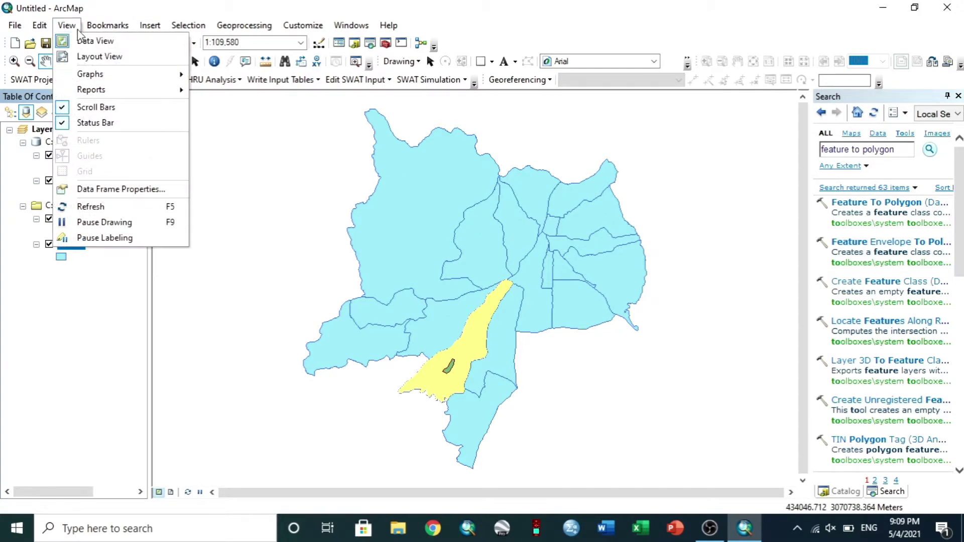
{"action": "left_click", "coordinate": [83, 57]}
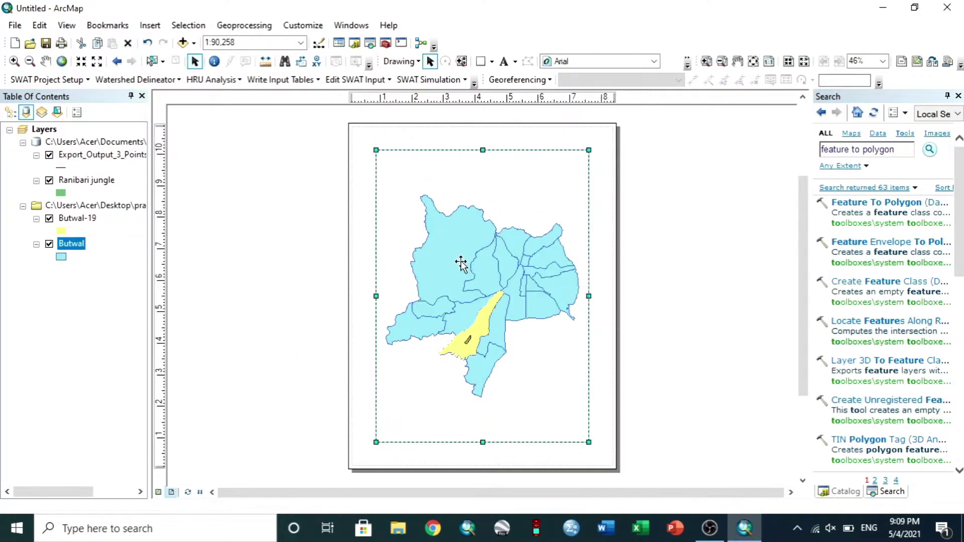
{"action": "left_click_drag", "start_coordinate": [375, 280], "coordinate": [360, 287]}
{"action": "left_click_drag", "start_coordinate": [482, 426], "coordinate": [483, 460]}
{"action": "left_click_drag", "start_coordinate": [588, 297], "coordinate": [609, 304]}
{"action": "left_click_drag", "start_coordinate": [484, 134], "coordinate": [486, 149]}
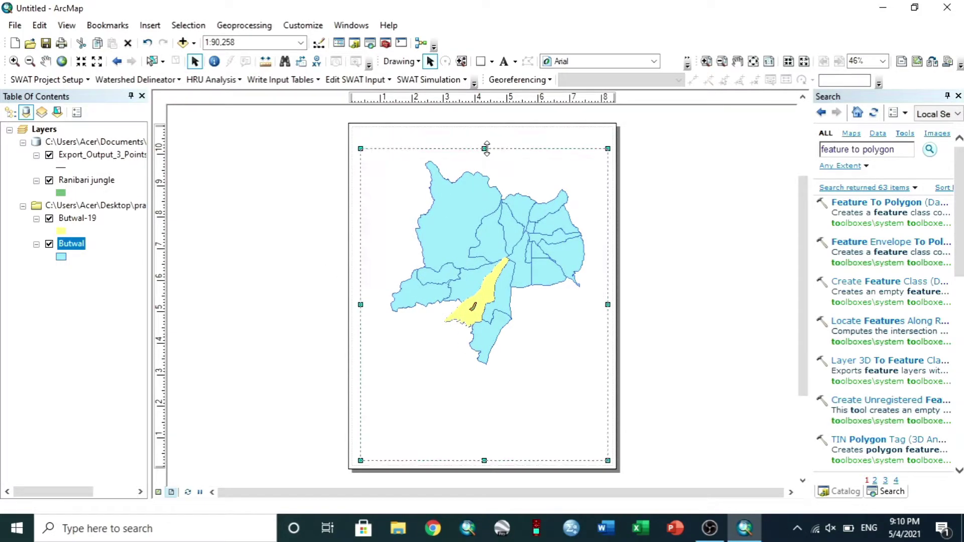
{"action": "key", "text": "c"}
{"action": "left_click_drag", "start_coordinate": [445, 251], "coordinate": [458, 240]}
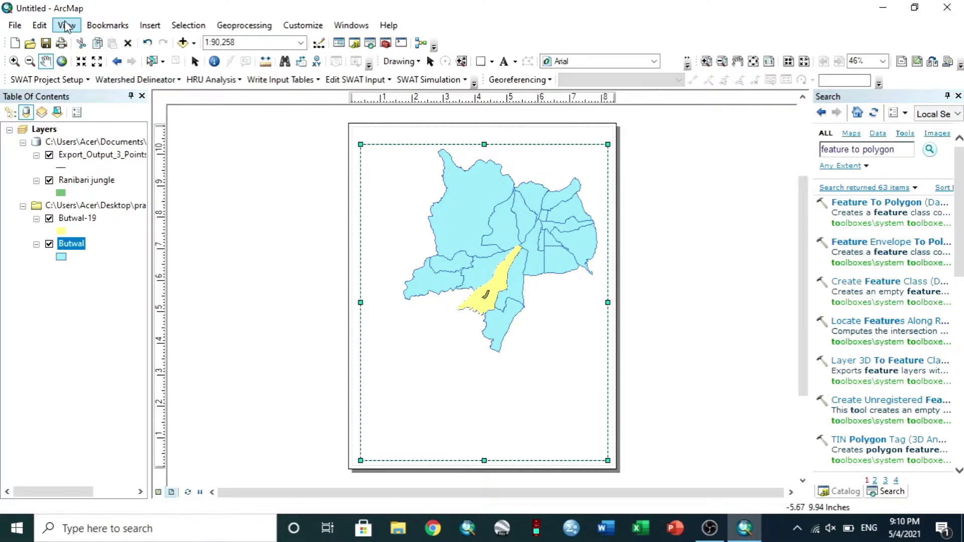
Insert a new data frame, narrow it at the page's lower left below the main map, and add the Butwal-19 layer to it
{"action": "left_click", "coordinate": [151, 26]}
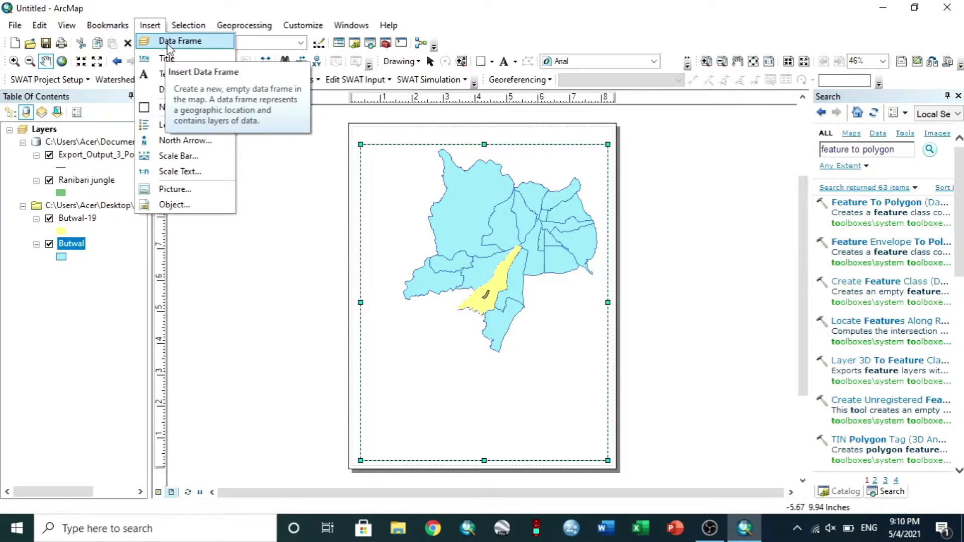
{"action": "left_click", "coordinate": [169, 45]}
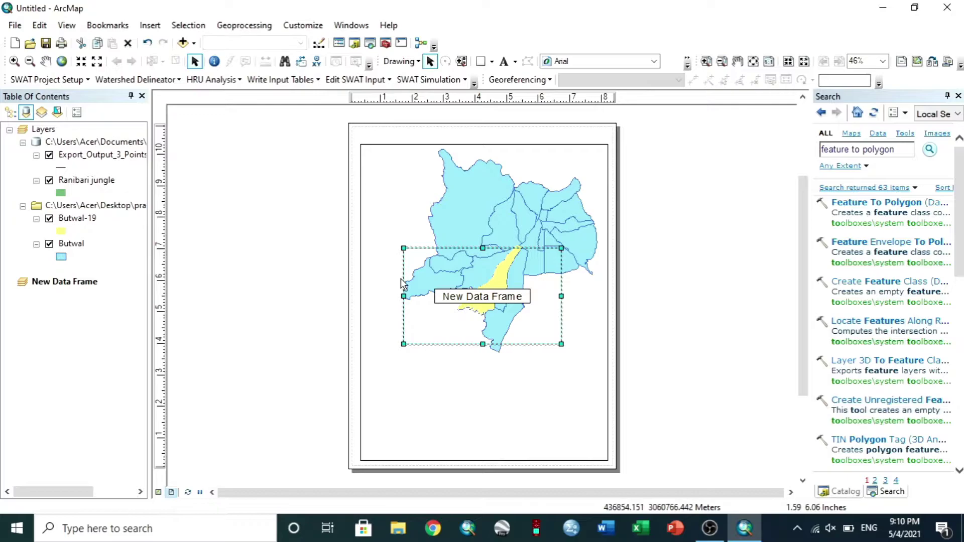
{"action": "left_click_drag", "start_coordinate": [450, 316], "coordinate": [412, 392]}
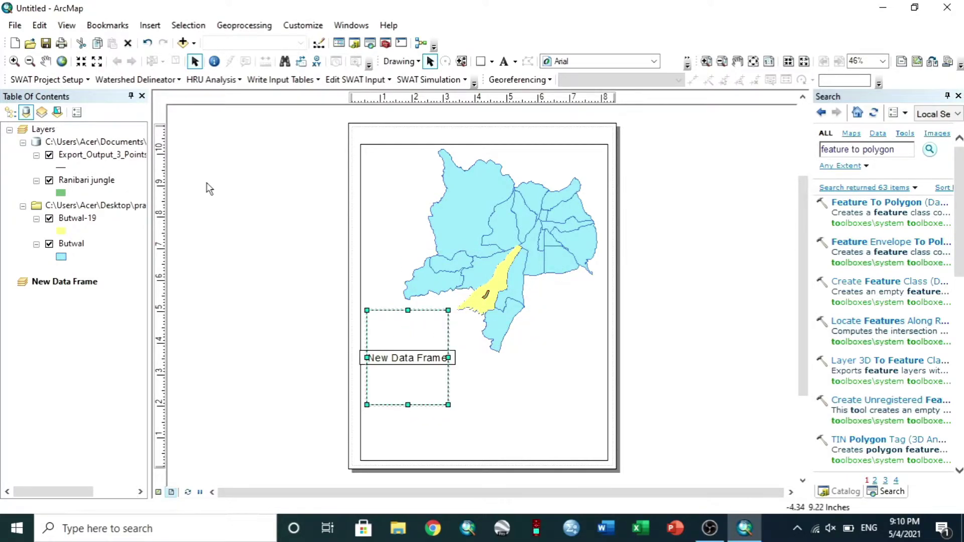
{"action": "left_click", "coordinate": [75, 221]}
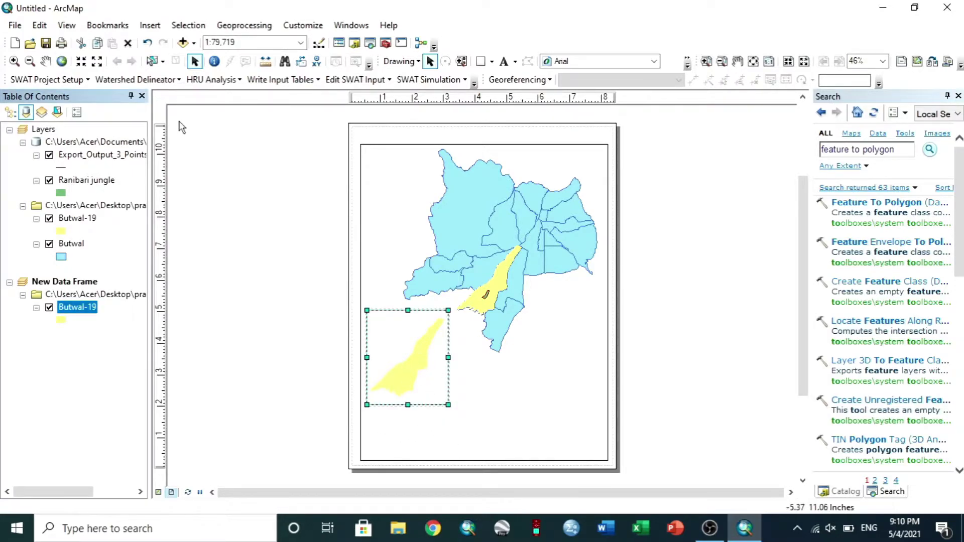
Insert a second new data frame, shrink it into the page's lower-right corner, and add the Ranibari jungle layer to it
{"action": "left_click", "coordinate": [149, 25]}
{"action": "left_click", "coordinate": [166, 42]}
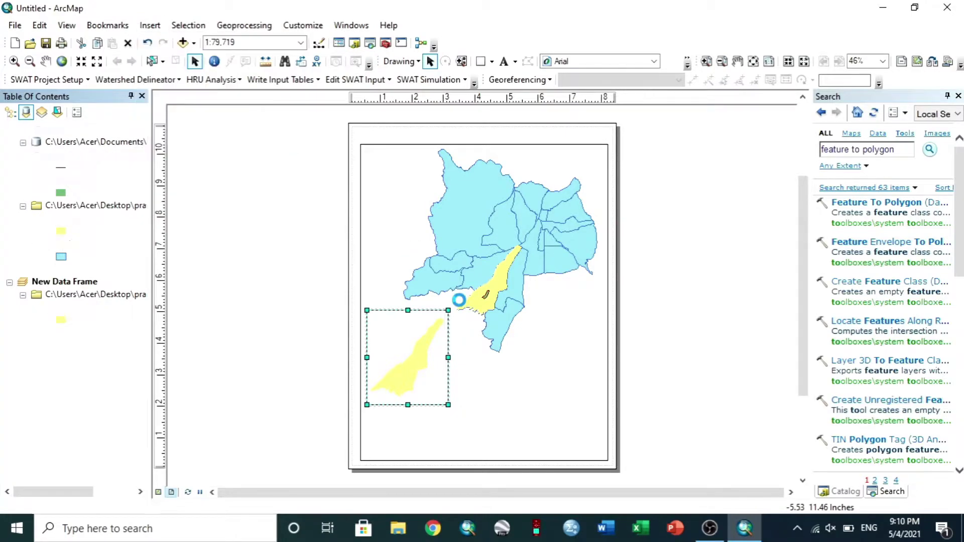
{"action": "left_click_drag", "start_coordinate": [526, 337], "coordinate": [571, 441]}
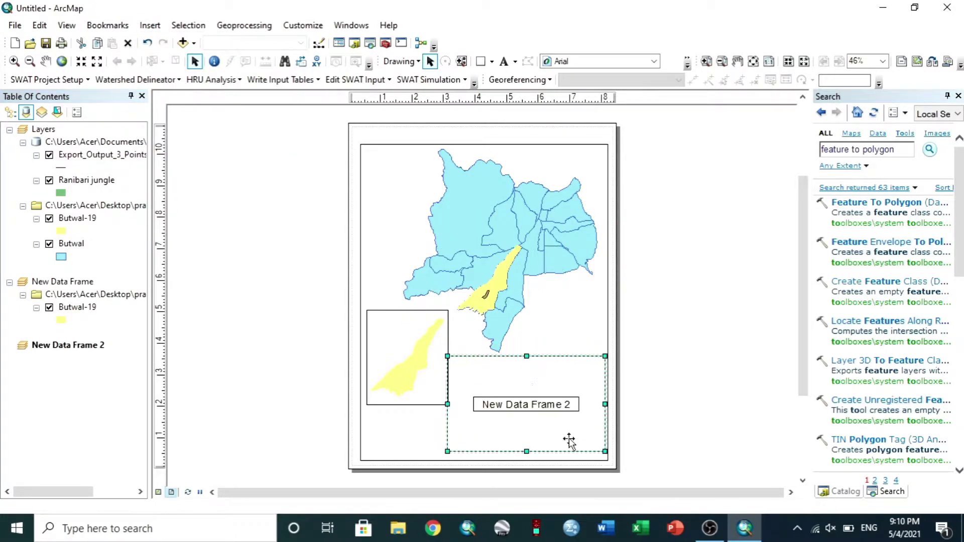
{"action": "left_click_drag", "start_coordinate": [446, 355], "coordinate": [512, 368]}
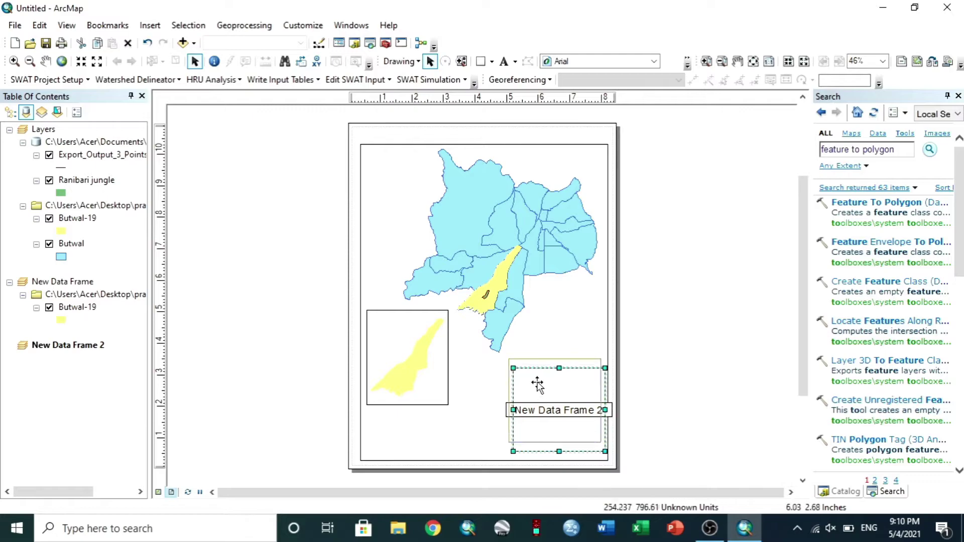
{"action": "left_click", "coordinate": [557, 352]}
{"action": "left_click", "coordinate": [556, 383]}
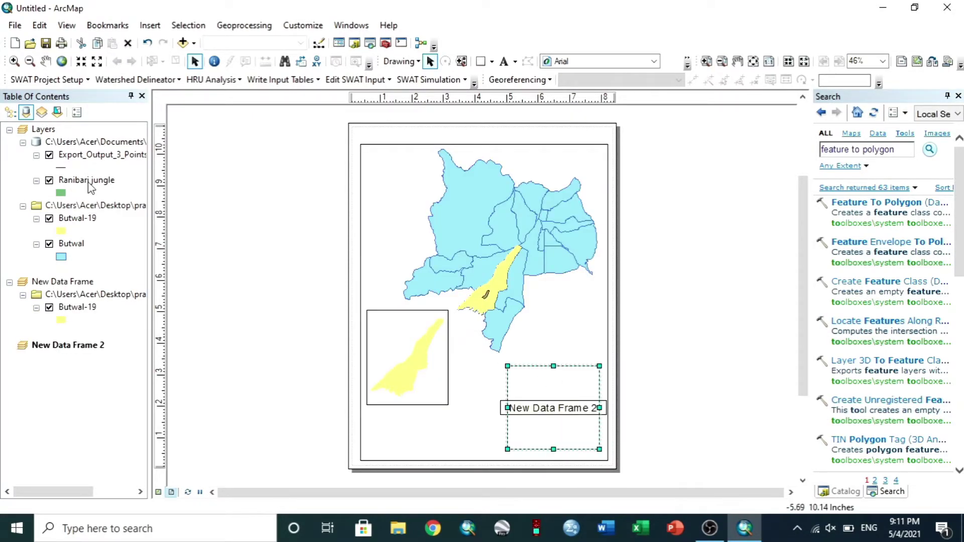
{"action": "mouse_move", "coordinate": [92, 184]}
{"action": "left_mouse_down"}
{"action": "mouse_move", "coordinate": [147, 200]}
{"action": "mouse_move", "coordinate": [555, 430]}
{"action": "mouse_move", "coordinate": [551, 420]}
{"action": "left_mouse_up"}
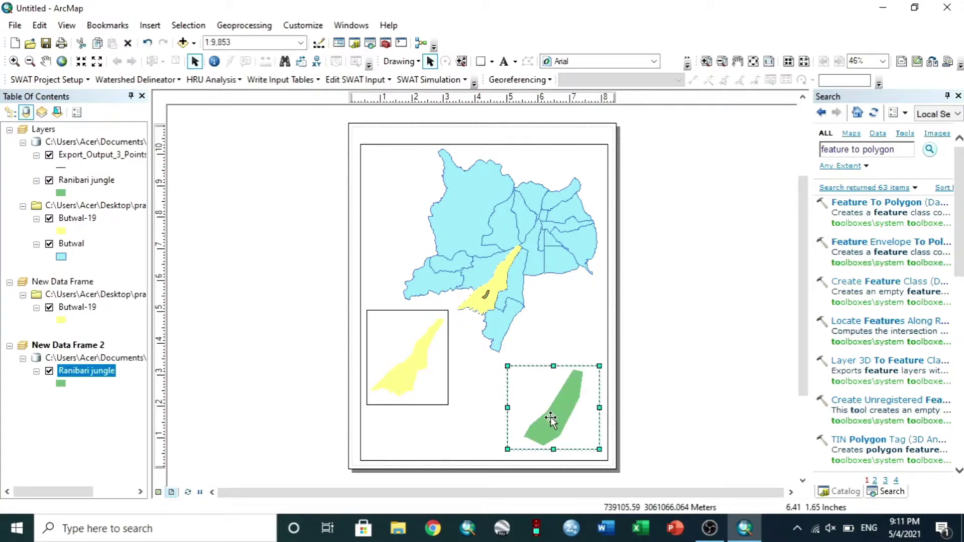
Insert an ESRI North 2 north arrow into the layout
{"action": "left_click", "coordinate": [150, 25]}
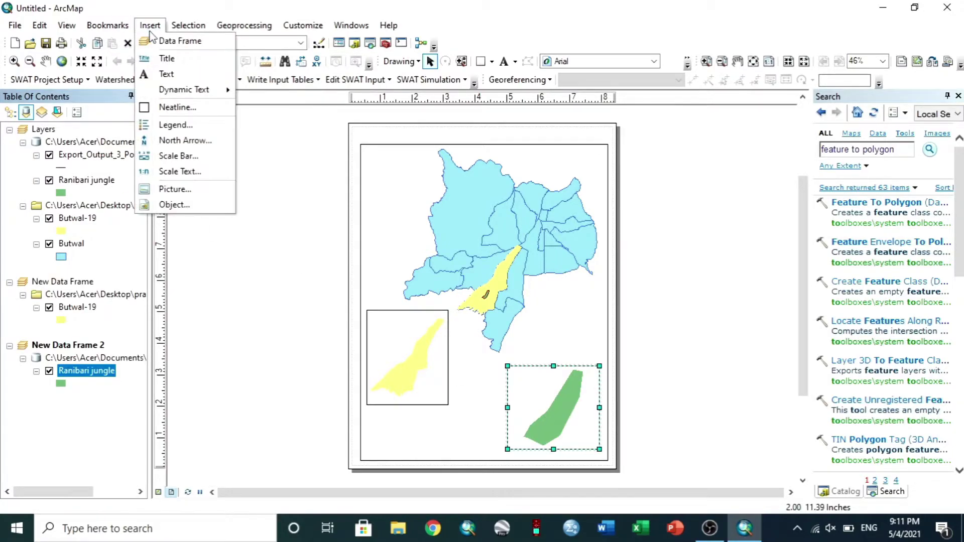
{"action": "left_click", "coordinate": [184, 140]}
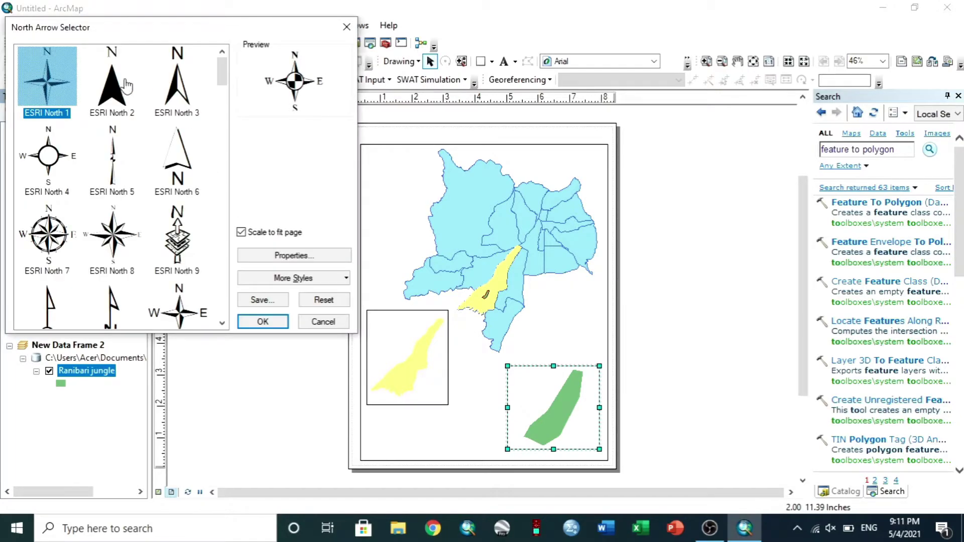
{"action": "left_click", "coordinate": [125, 94]}
{"action": "left_click", "coordinate": [262, 322]}
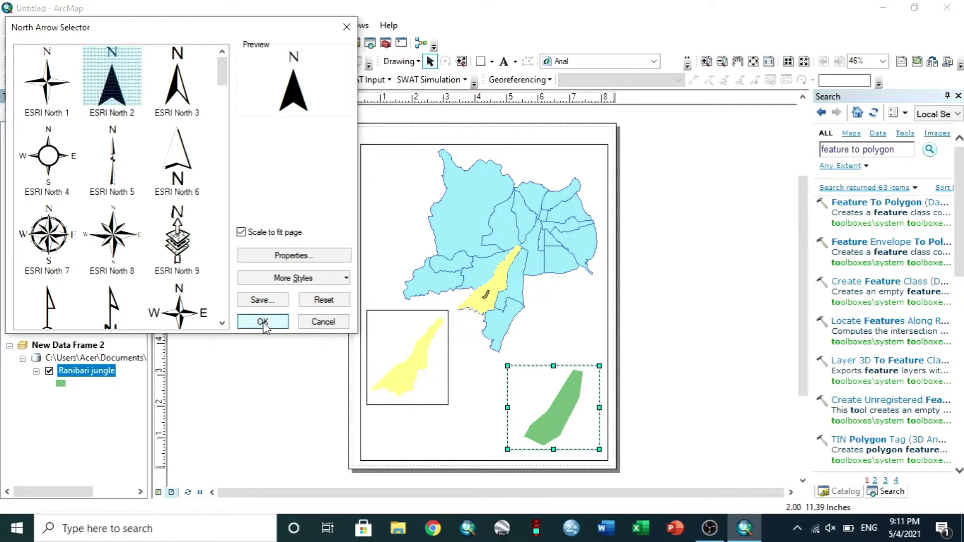
Move the north arrow to the upper-right corner of the main map, above the Butwal polygons
{"action": "left_click_drag", "start_coordinate": [413, 344], "coordinate": [562, 166]}
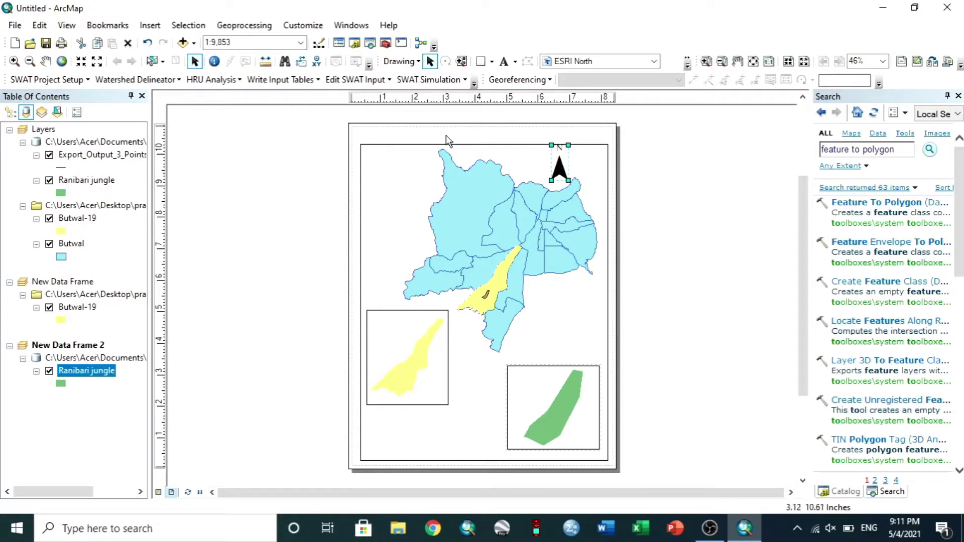
{"action": "left_click", "coordinate": [444, 166]}
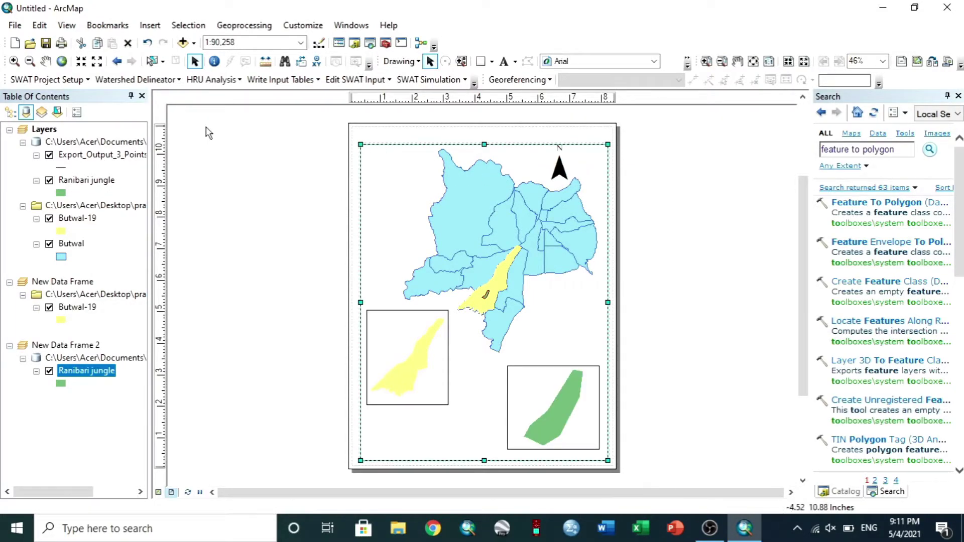
Activate New Data Frame 2, which holds the Ranibari jungle layer, and open the list of map elements that can be inserted
{"action": "left_click", "coordinate": [76, 371]}
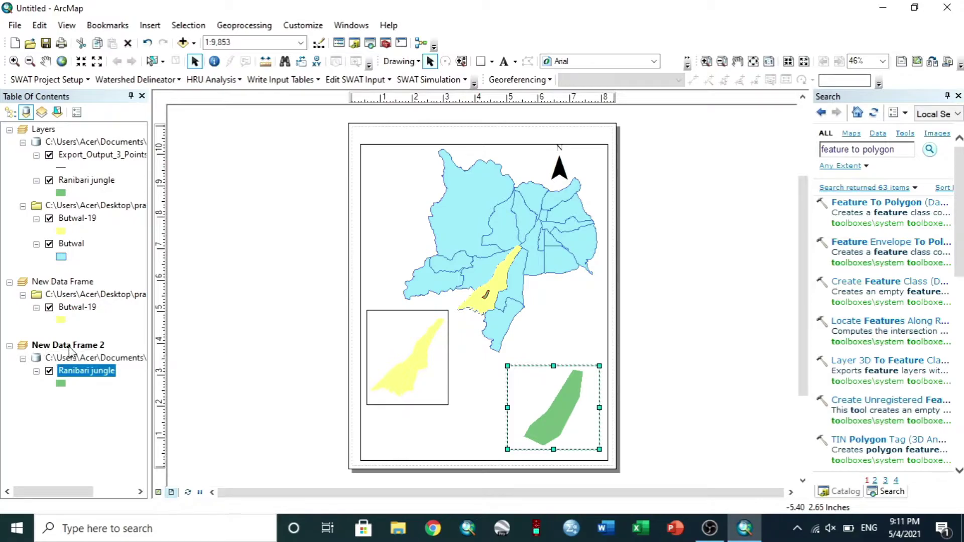
{"action": "left_click", "coordinate": [75, 346]}
{"action": "right_click", "coordinate": [75, 347]}
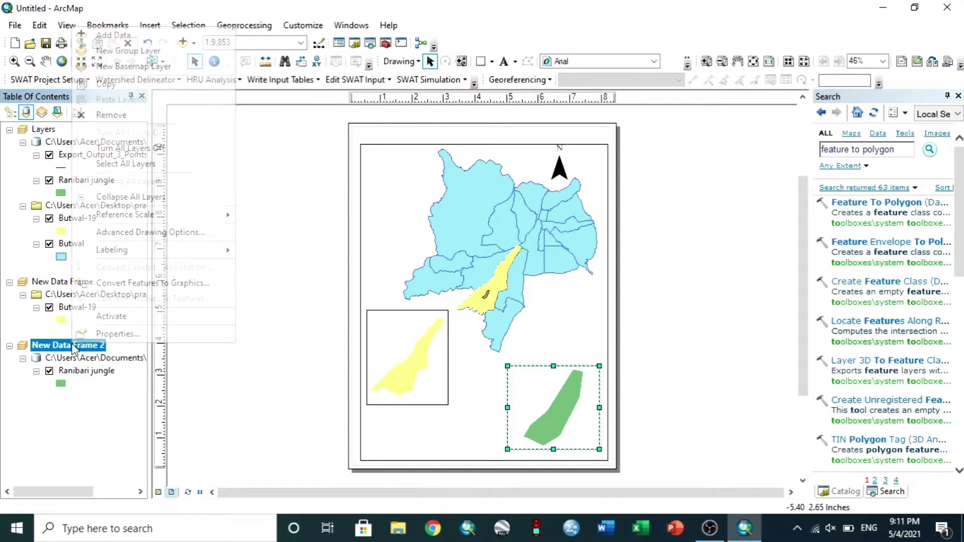
{"action": "left_click", "coordinate": [116, 319]}
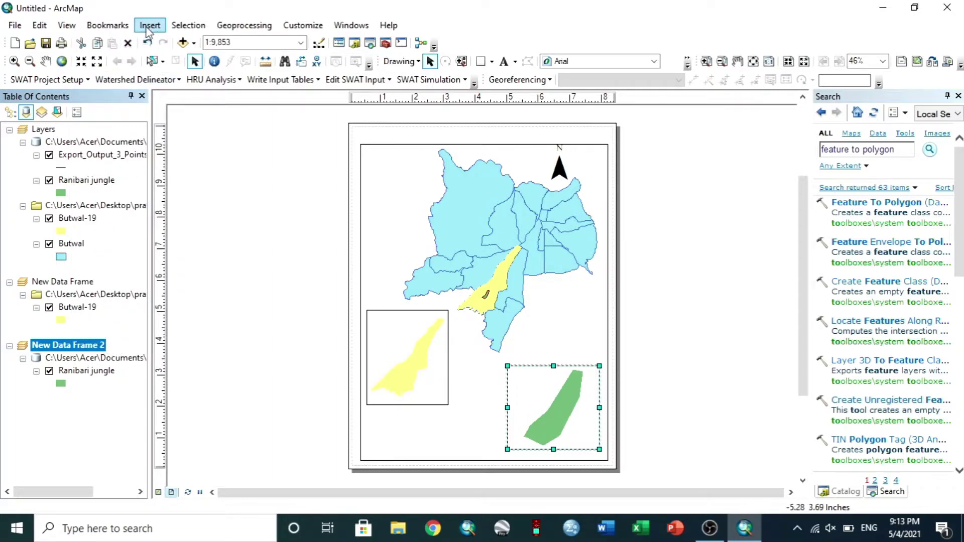
{"action": "left_click", "coordinate": [149, 26]}
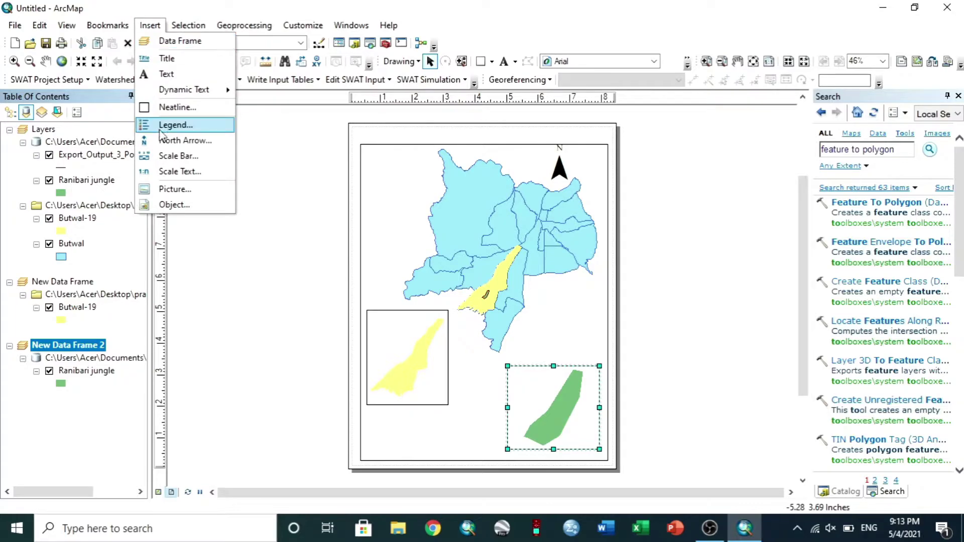
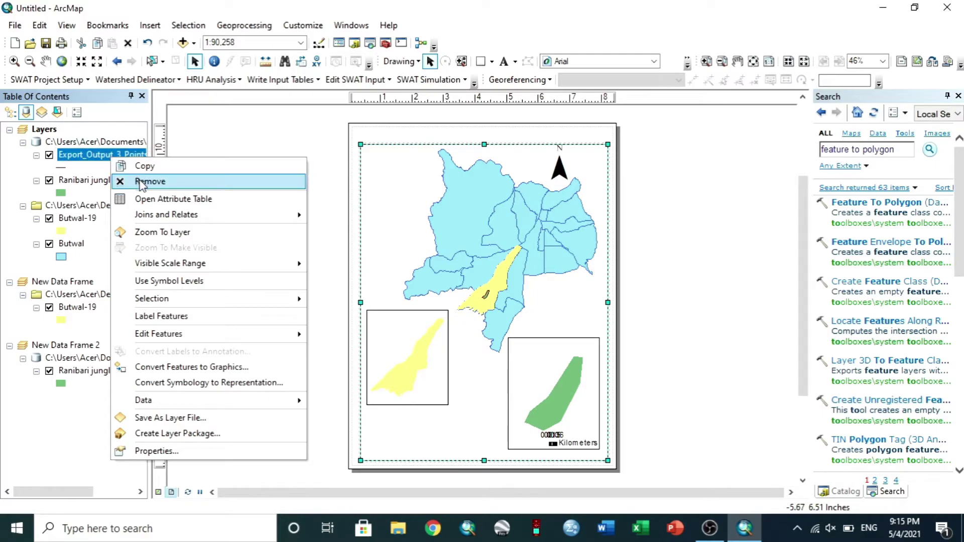
Remove the Export_Output_3_Points layer from the main data frame and add Ranibari jungle to the Butwal-19 inset frame
{"action": "left_click", "coordinate": [134, 182]}
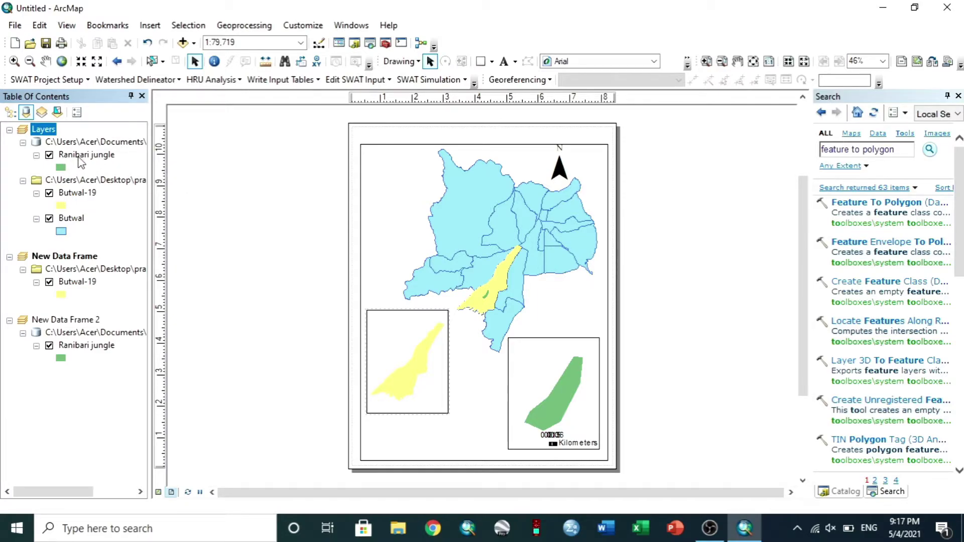
{"action": "left_click_drag", "start_coordinate": [84, 156], "coordinate": [406, 366]}
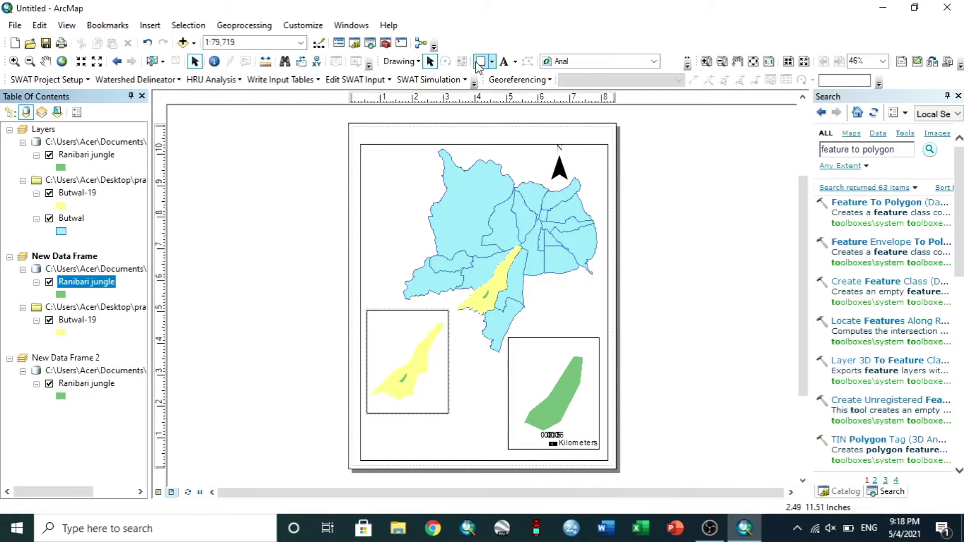
Draw a straight connector line about 1.57 in long from ward 19 on the main map to the Butwal-19 inset
{"action": "left_click", "coordinate": [492, 61]}
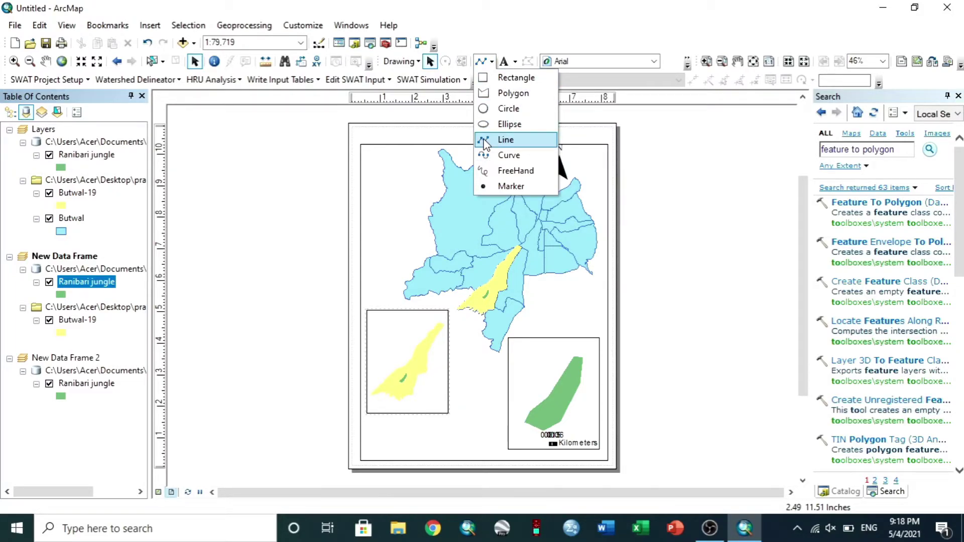
{"action": "left_click", "coordinate": [490, 141]}
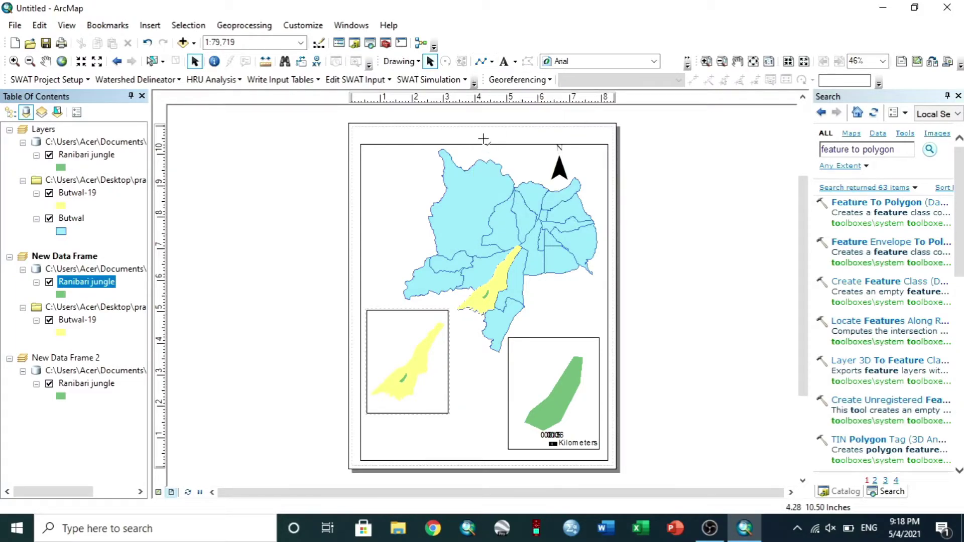
{"action": "left_click", "coordinate": [474, 303]}
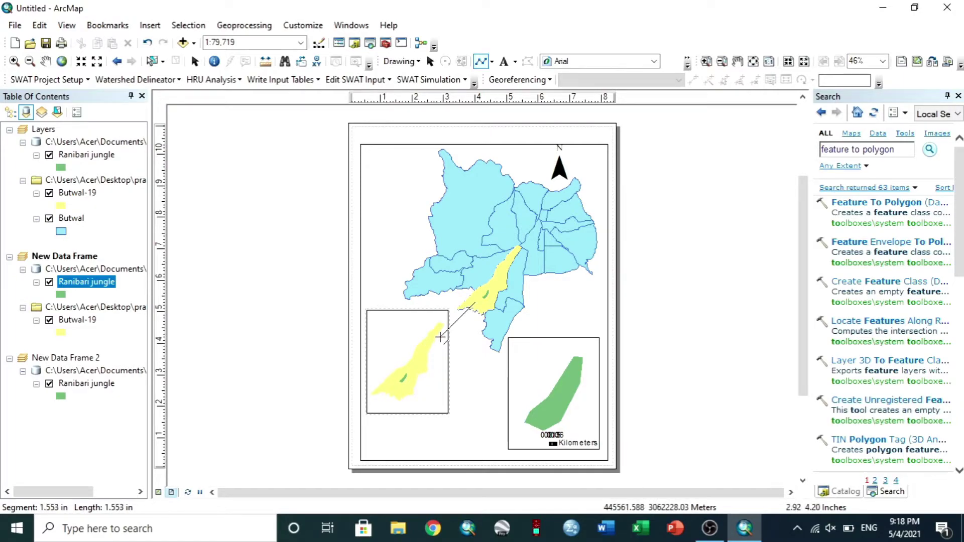
{"action": "double_click", "coordinate": [440, 337]}
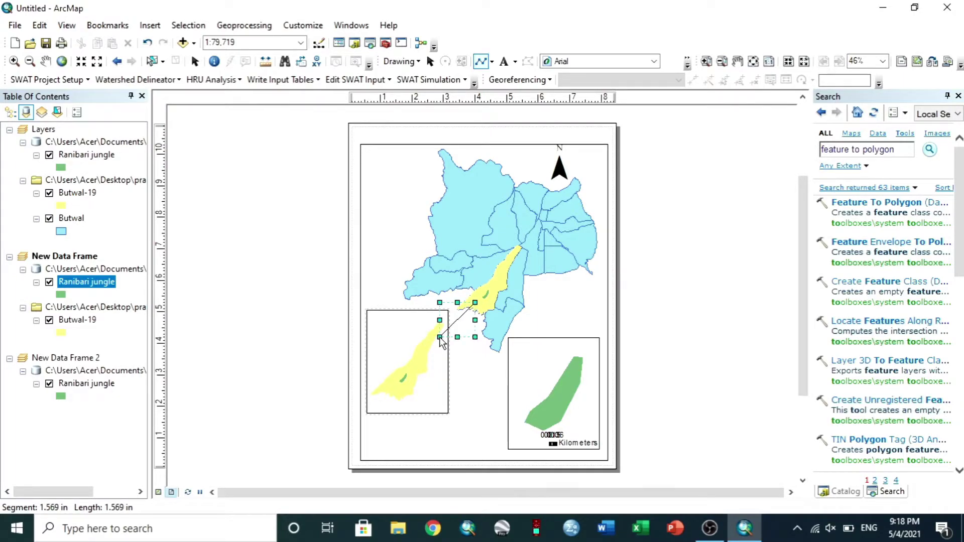
{"action": "left_click", "coordinate": [404, 383]}
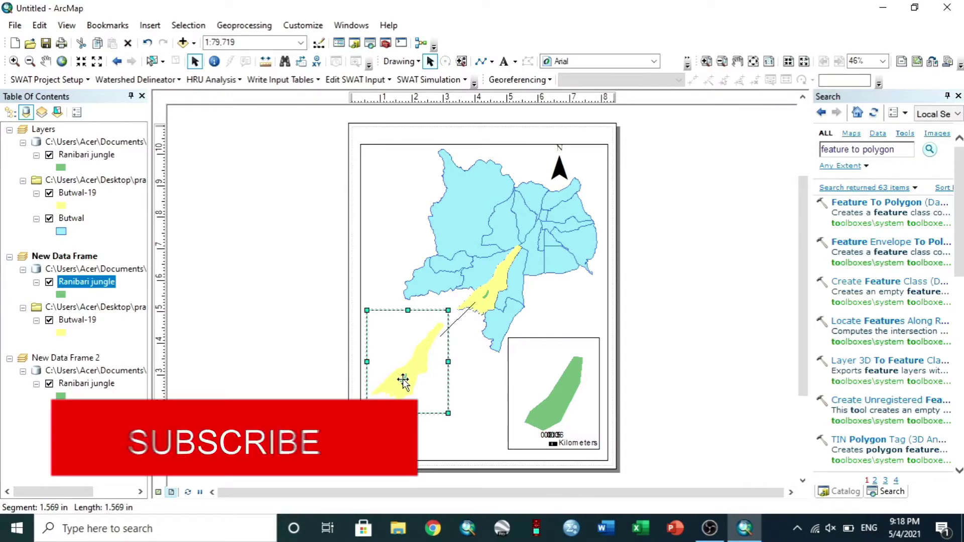
Draw a second connector line about 4.28 in long from the jungle in the Butwal-19 inset to the Ranibari jungle inset
{"action": "left_click", "coordinate": [480, 62]}
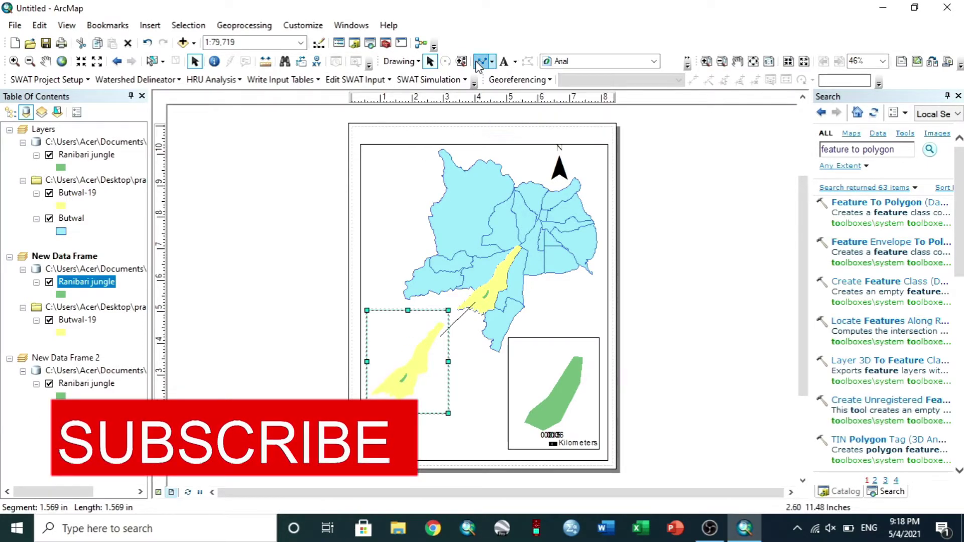
{"action": "left_click", "coordinate": [411, 381]}
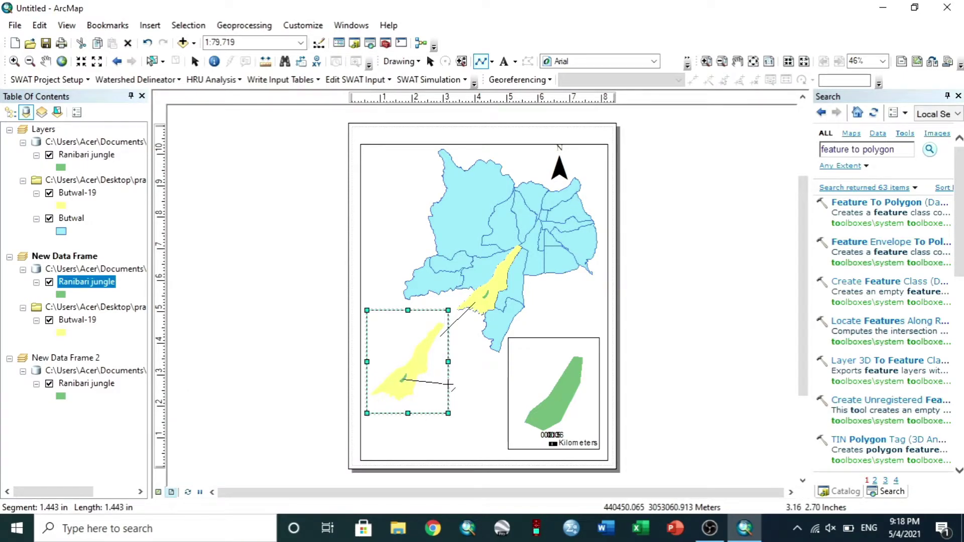
{"action": "double_click", "coordinate": [535, 411]}
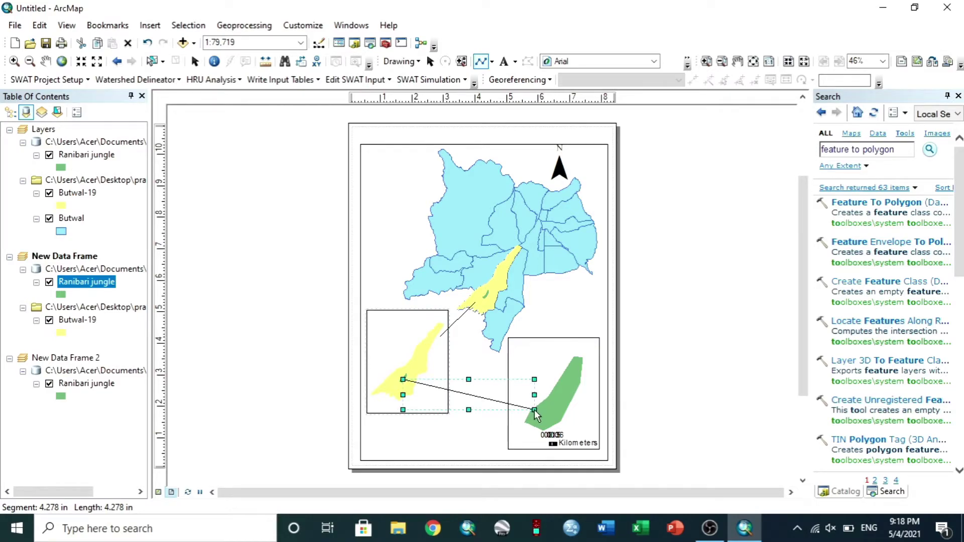
{"action": "left_click", "coordinate": [532, 322]}
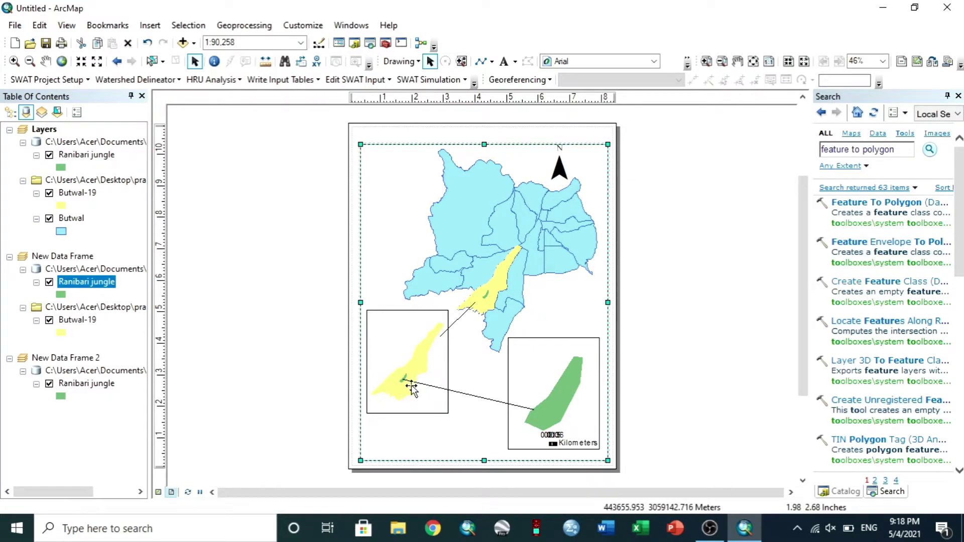
Start a legend for the main data frame with Ranibari jungle, Butwal-19 and Butwal, keeping the title Legend
{"action": "left_click", "coordinate": [152, 26]}
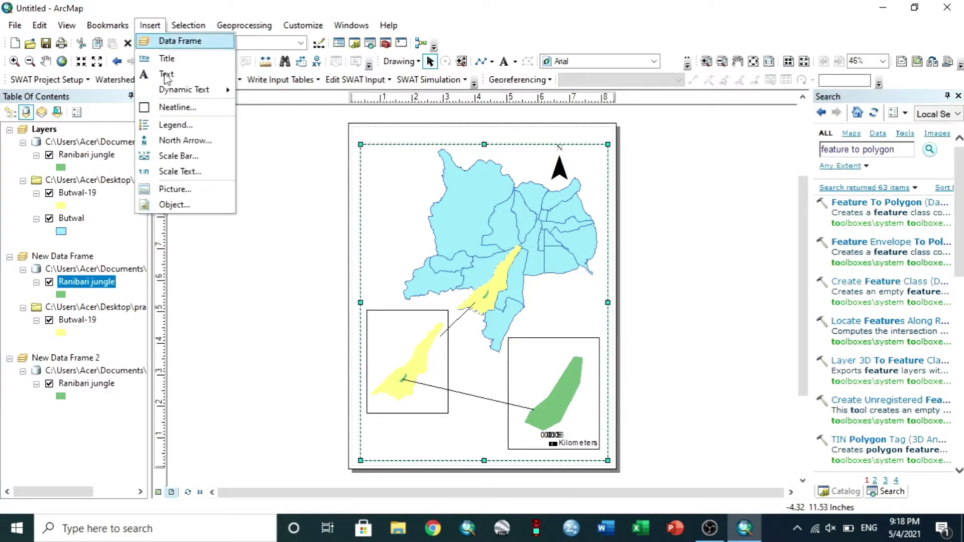
{"action": "left_click", "coordinate": [176, 126]}
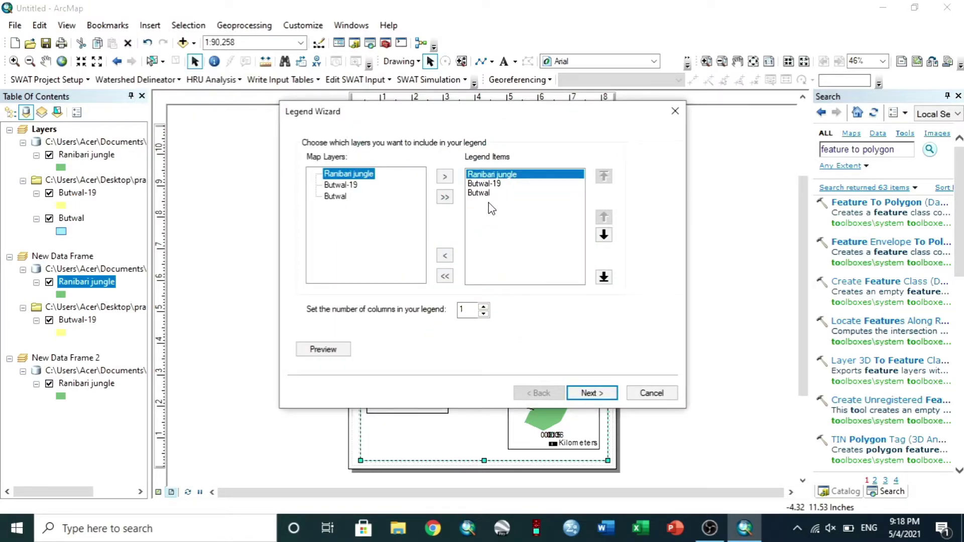
{"action": "left_click", "coordinate": [491, 208]}
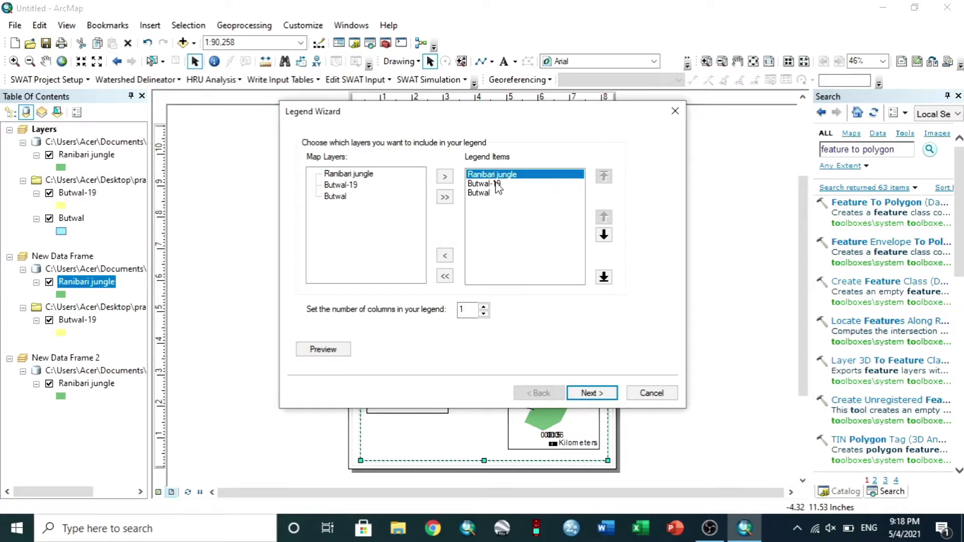
{"action": "left_click_drag", "start_coordinate": [497, 175], "coordinate": [499, 193]}
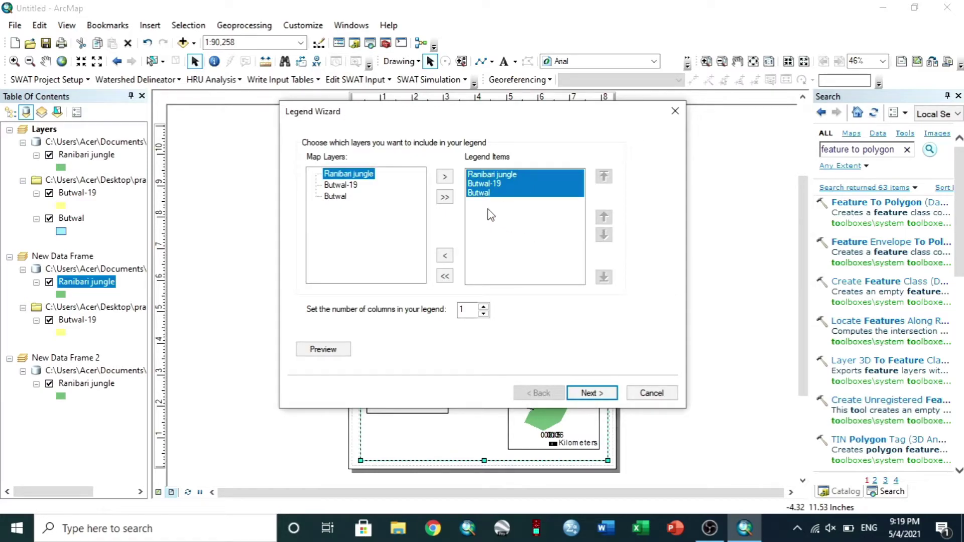
{"action": "left_click", "coordinate": [588, 394]}
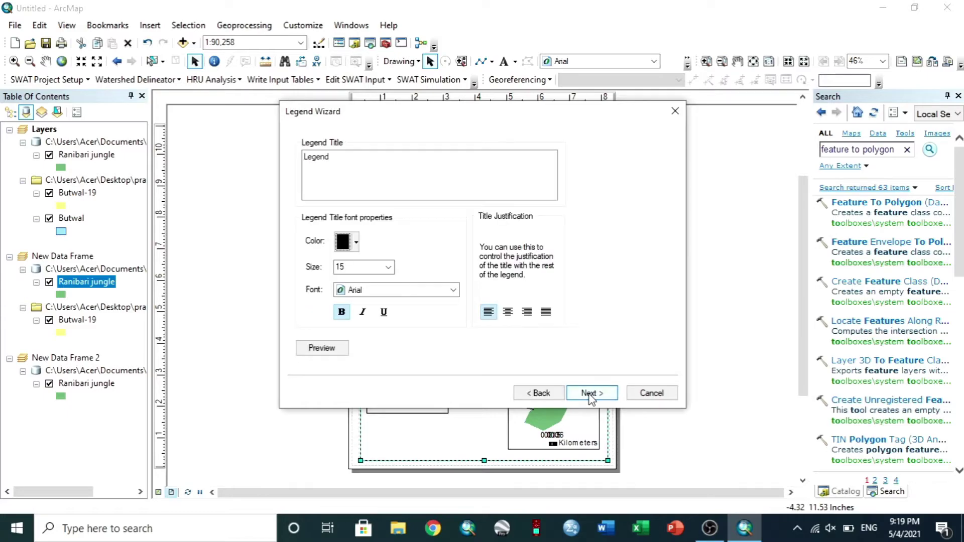
{"action": "left_click", "coordinate": [590, 394]}
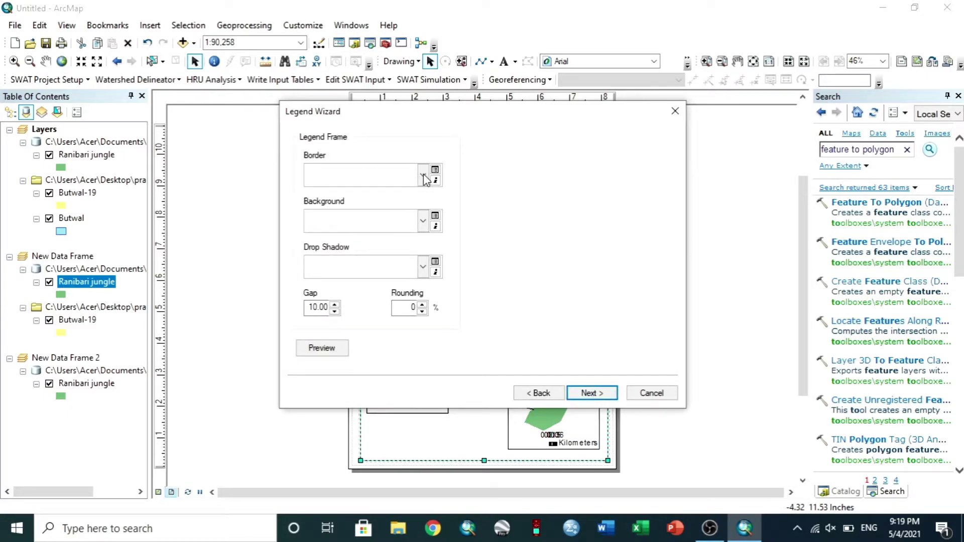
Give the legend a 3.5 Point border and an Olive background, and finish it with the default patches and spacing
{"action": "left_click", "coordinate": [423, 176]}
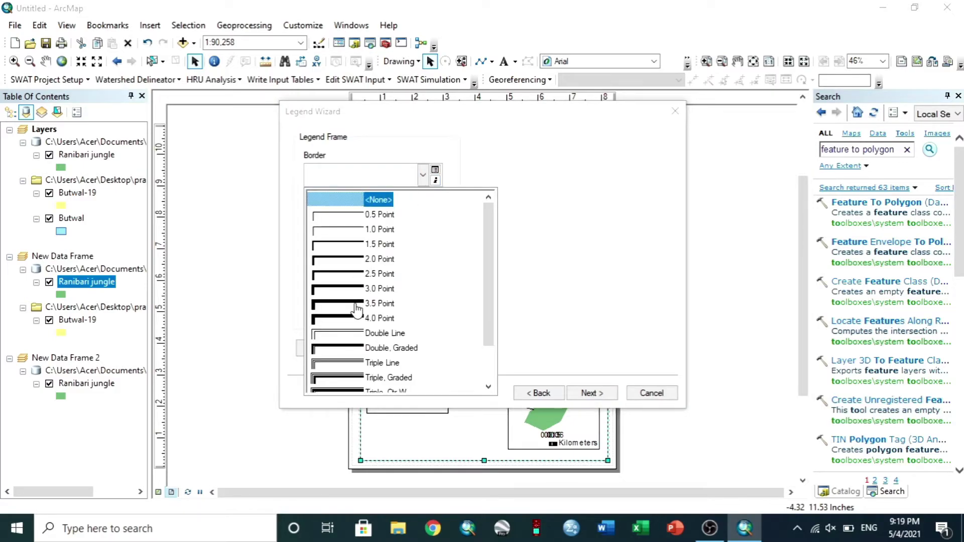
{"action": "left_click", "coordinate": [356, 305]}
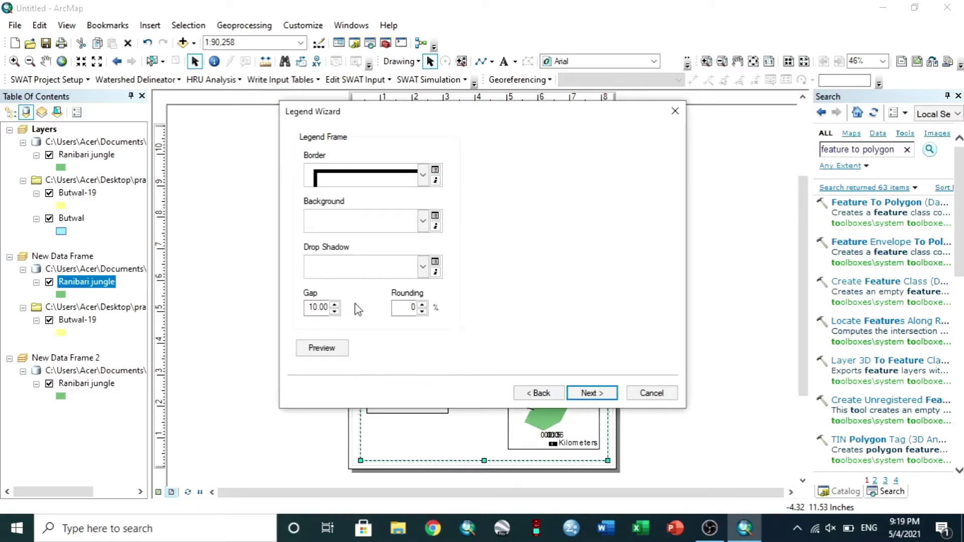
{"action": "left_click", "coordinate": [423, 220]}
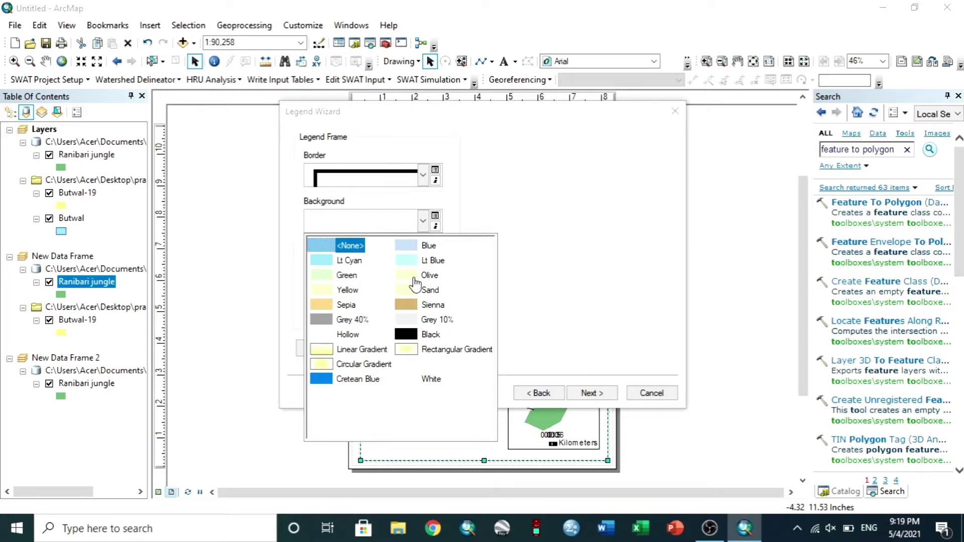
{"action": "left_click", "coordinate": [414, 277]}
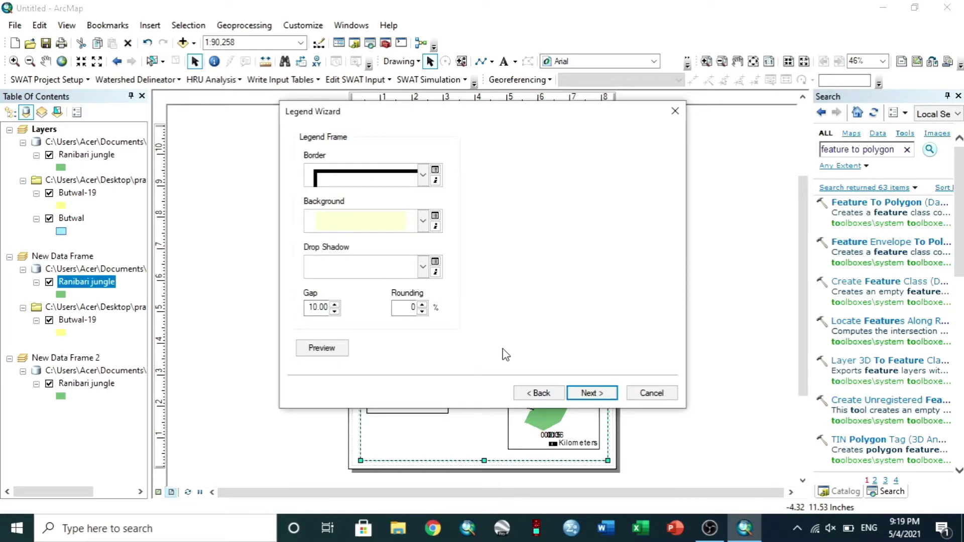
{"action": "left_click", "coordinate": [586, 394]}
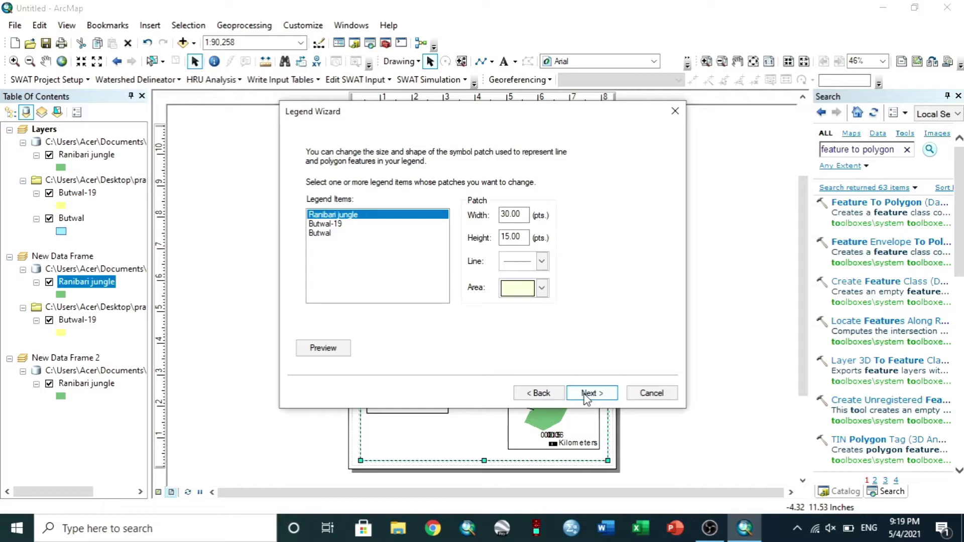
{"action": "left_click", "coordinate": [586, 395]}
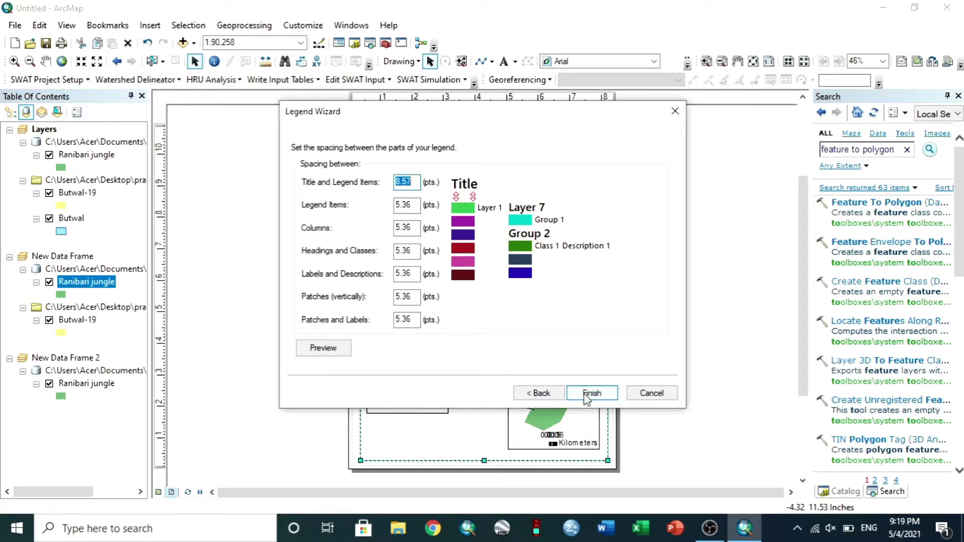
{"action": "left_click", "coordinate": [586, 397]}
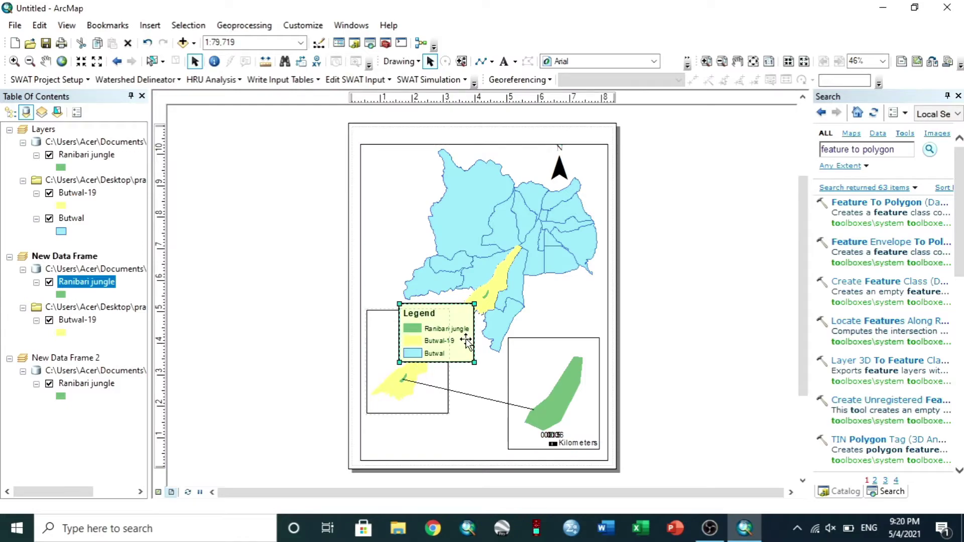
Move the legend off the page and try to convert it to graphics
{"action": "left_click_drag", "start_coordinate": [467, 342], "coordinate": [284, 291]}
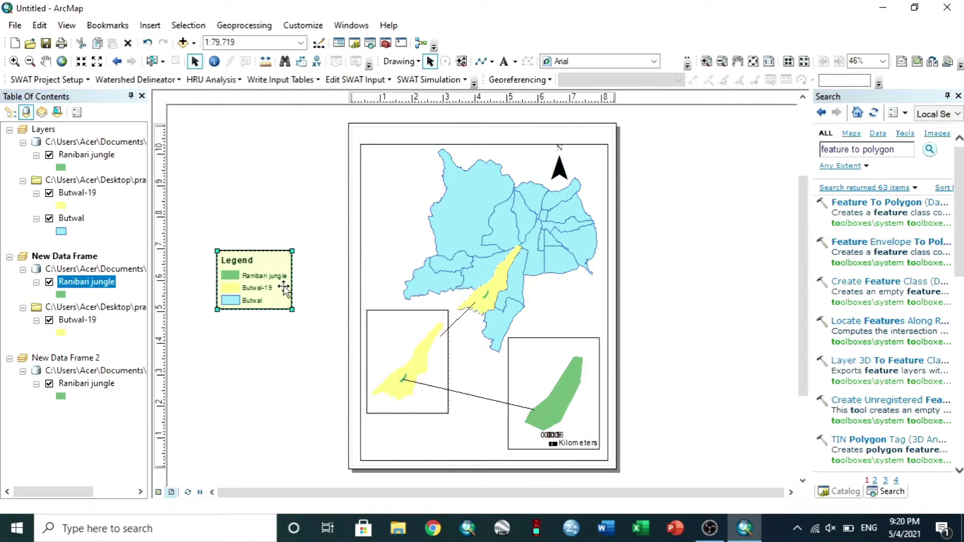
{"action": "right_click", "coordinate": [274, 286]}
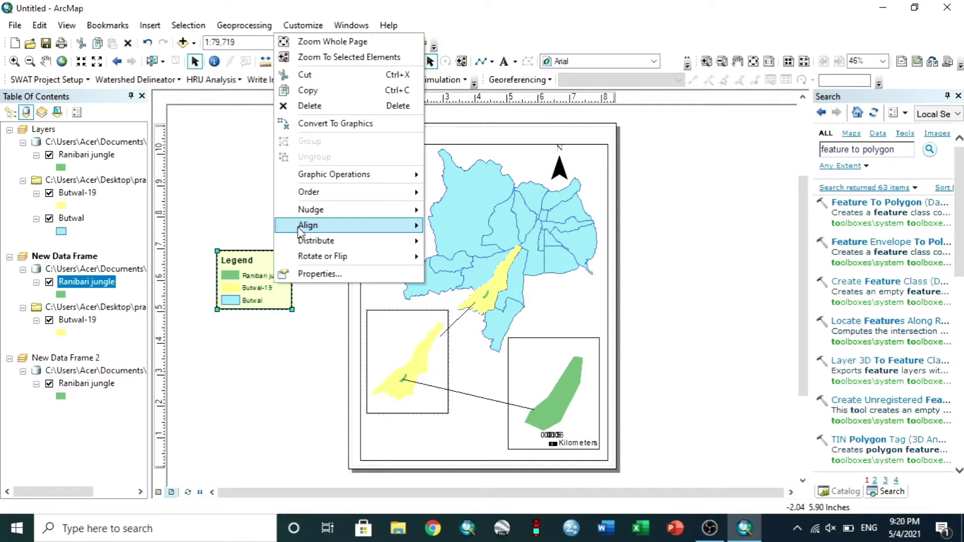
{"action": "left_click", "coordinate": [316, 128]}
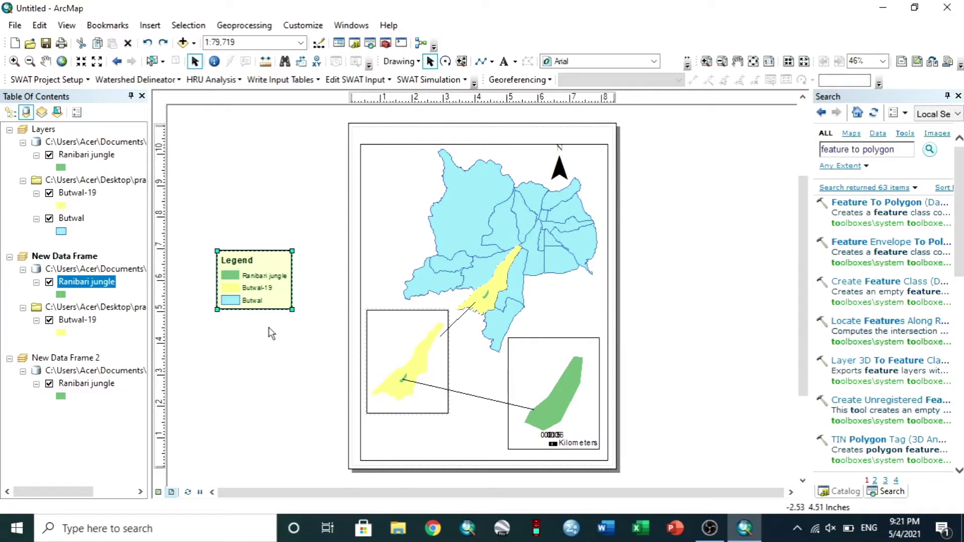
Place the legend at a reduced size in the page's lower-left corner, beneath the Butwal-19 inset
{"action": "left_click_drag", "start_coordinate": [277, 270], "coordinate": [398, 425]}
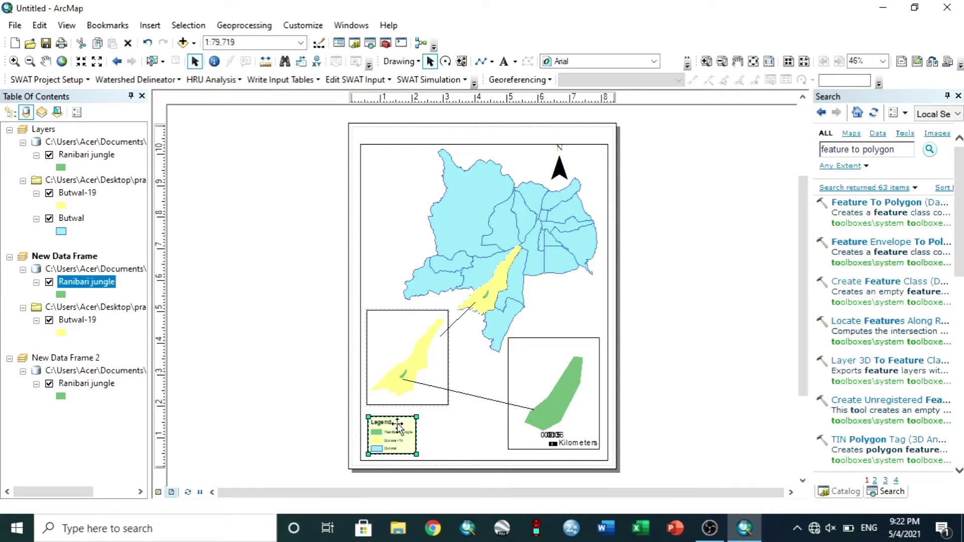
Ungroup the legend into separate elements and move its Butwal entry off the page beside the Butwal-19 inset
{"action": "right_click", "coordinate": [397, 423]}
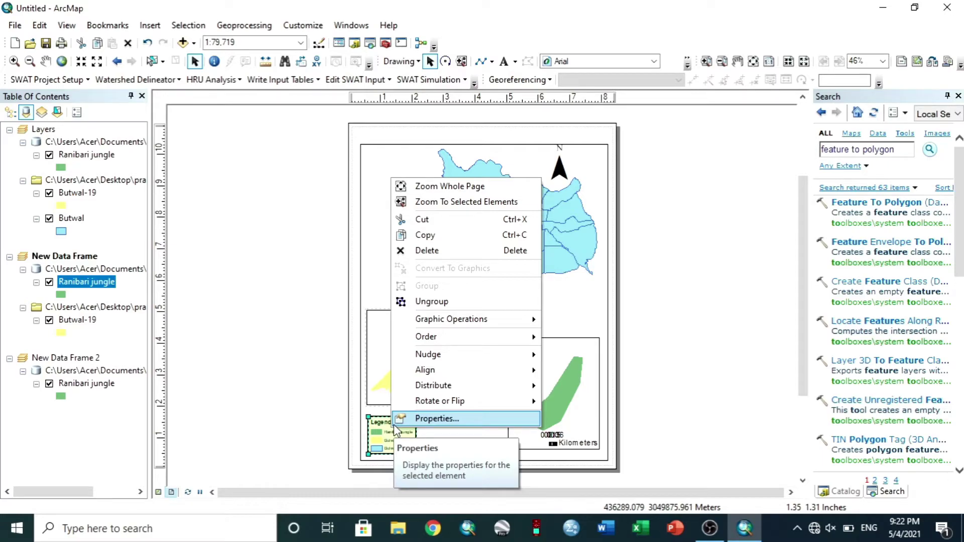
{"action": "left_click", "coordinate": [420, 302]}
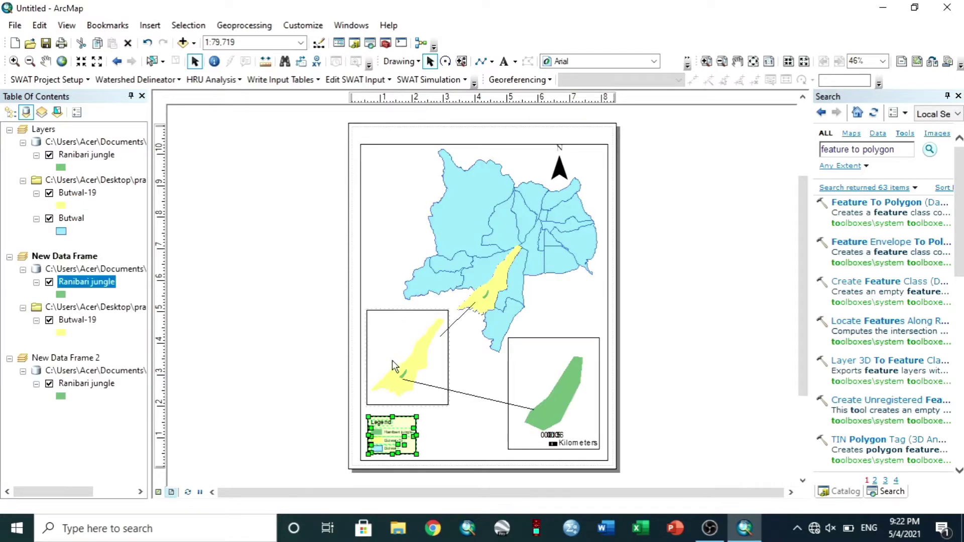
{"action": "left_click", "coordinate": [381, 448]}
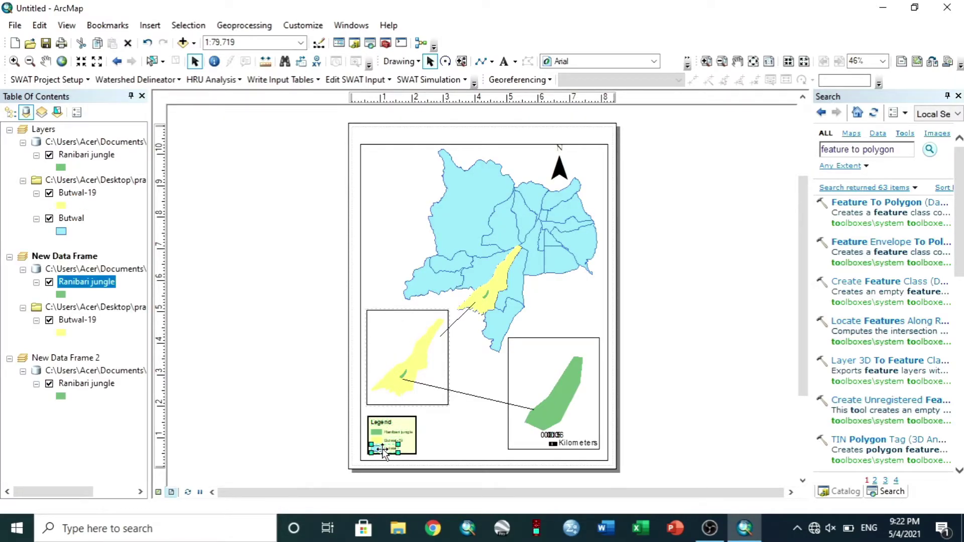
{"action": "left_click_drag", "start_coordinate": [381, 448], "coordinate": [315, 397]}
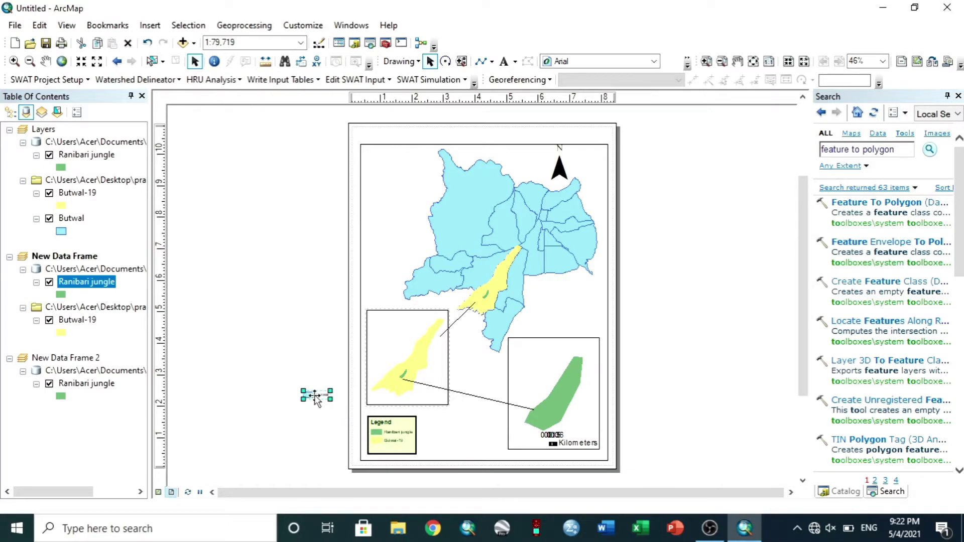
Reorder the legend by placing Ranibari jungle below Butwal-19 and the Butwal entry directly beneath the Legend heading
{"action": "left_click", "coordinate": [389, 432]}
{"action": "left_click", "coordinate": [390, 435]}
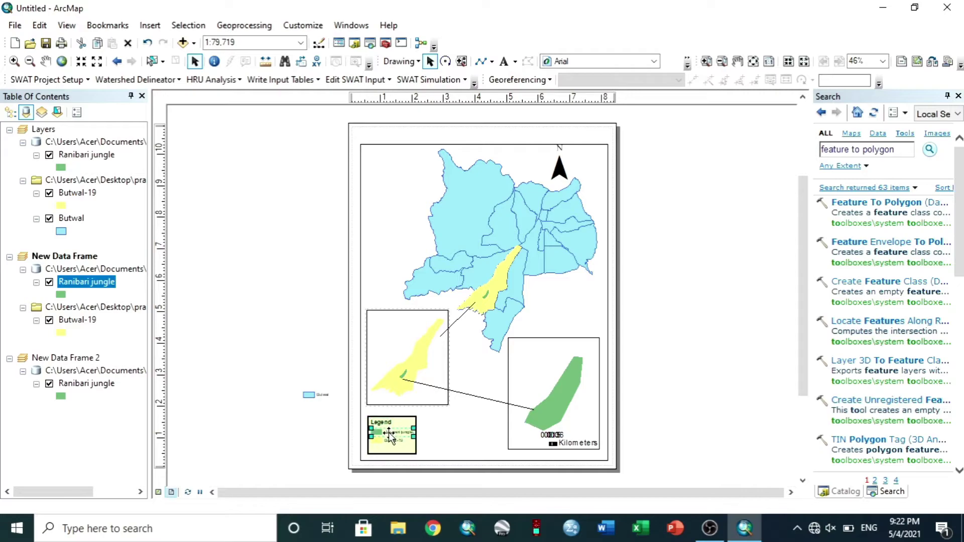
{"action": "mouse_move", "coordinate": [390, 435]}
{"action": "left_mouse_down"}
{"action": "mouse_move", "coordinate": [315, 440]}
{"action": "mouse_move", "coordinate": [347, 458]}
{"action": "mouse_move", "coordinate": [392, 458]}
{"action": "mouse_move", "coordinate": [389, 450]}
{"action": "left_mouse_up"}
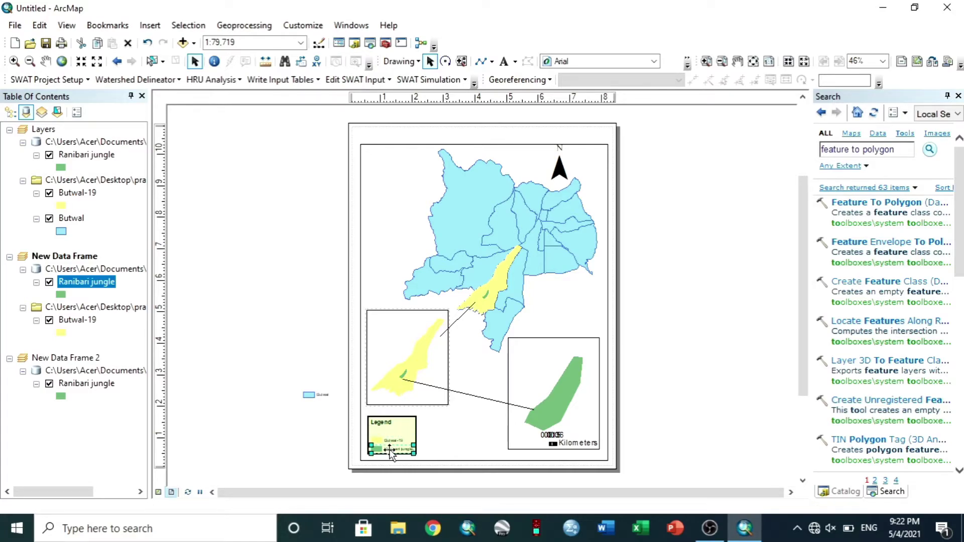
{"action": "left_click", "coordinate": [313, 395]}
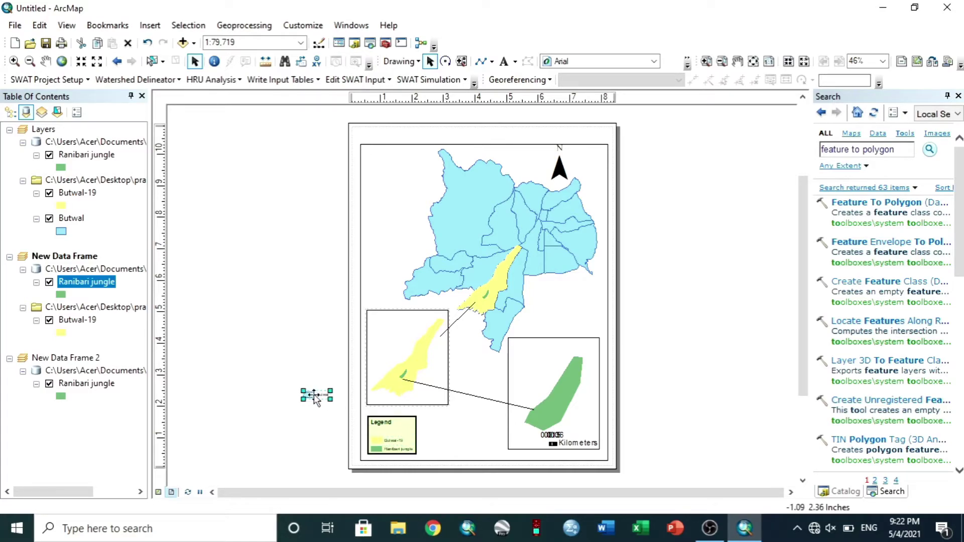
{"action": "left_click_drag", "start_coordinate": [314, 396], "coordinate": [384, 434]}
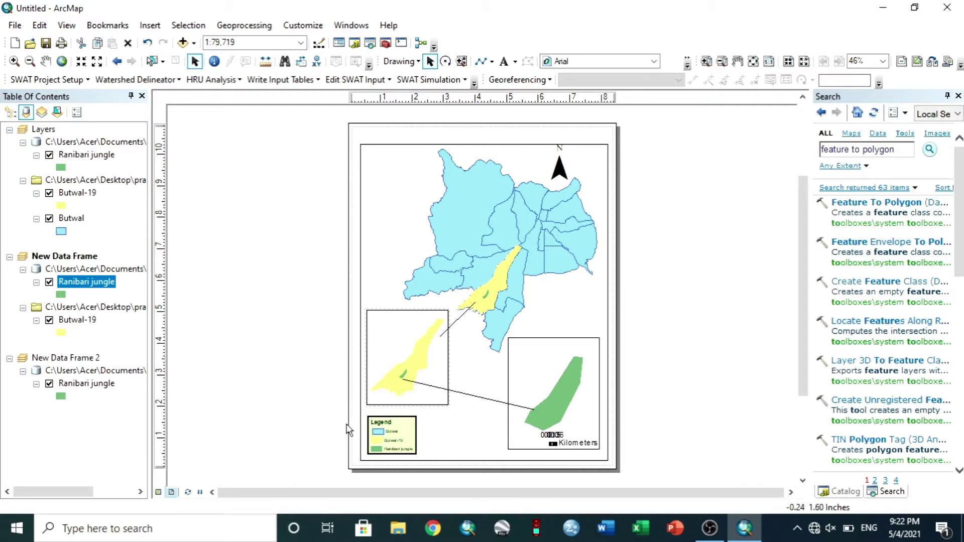
Start inserting a title for the map layout
{"action": "left_click", "coordinate": [149, 26]}
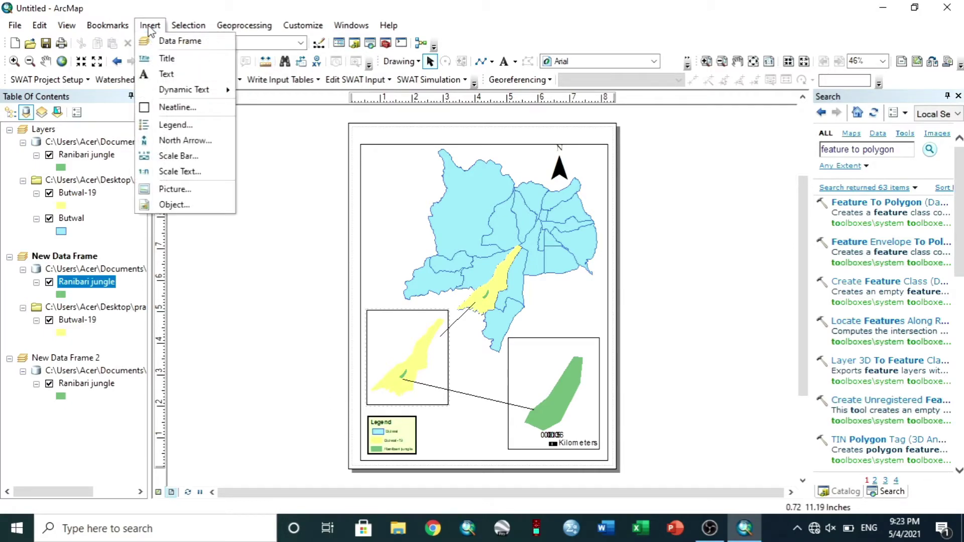
{"action": "left_click", "coordinate": [166, 59]}
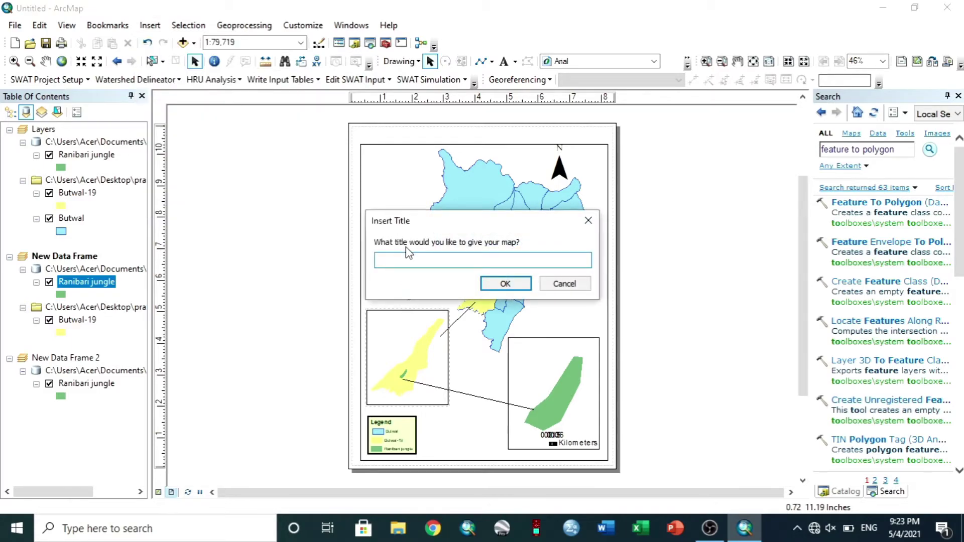